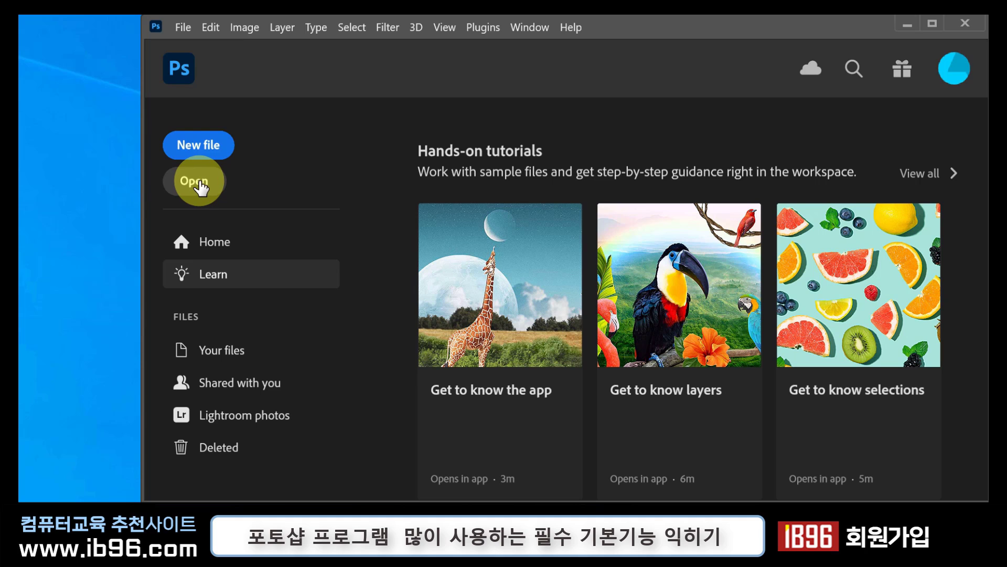
Step: Open the photo 20210411_122435.jpg from the desktop
left_click(200, 181)
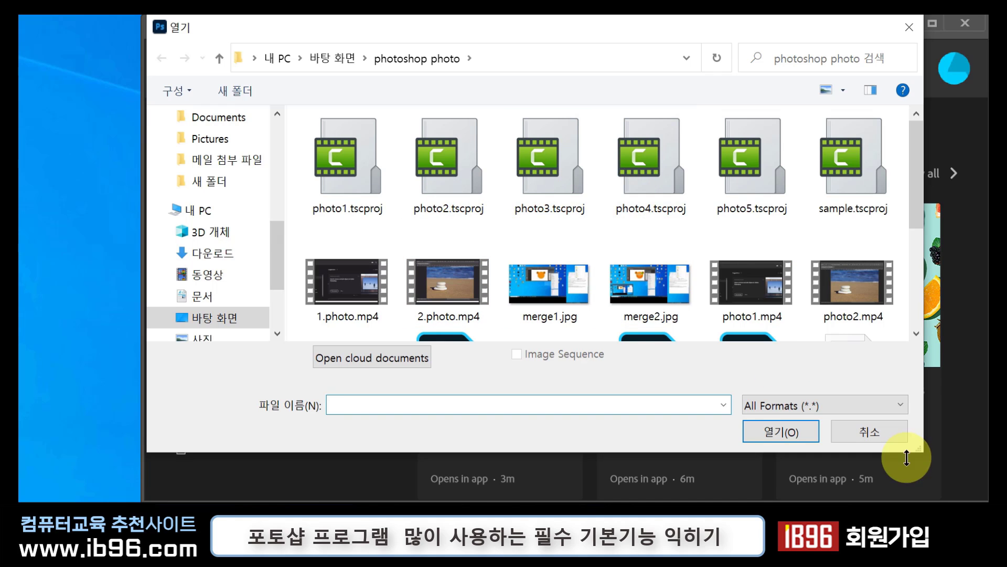
left_click(869, 433)
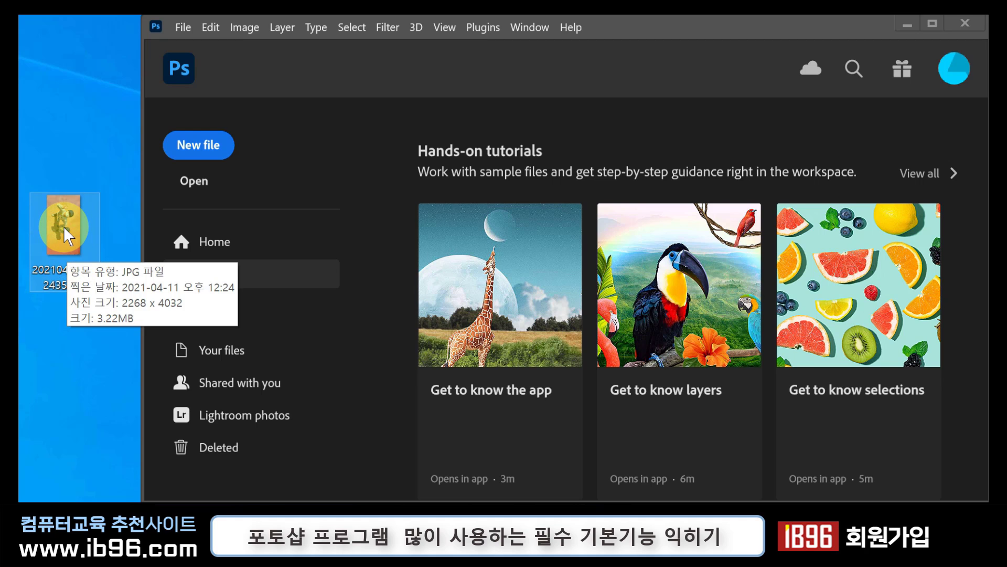
left_click_drag(64, 226, 478, 137)
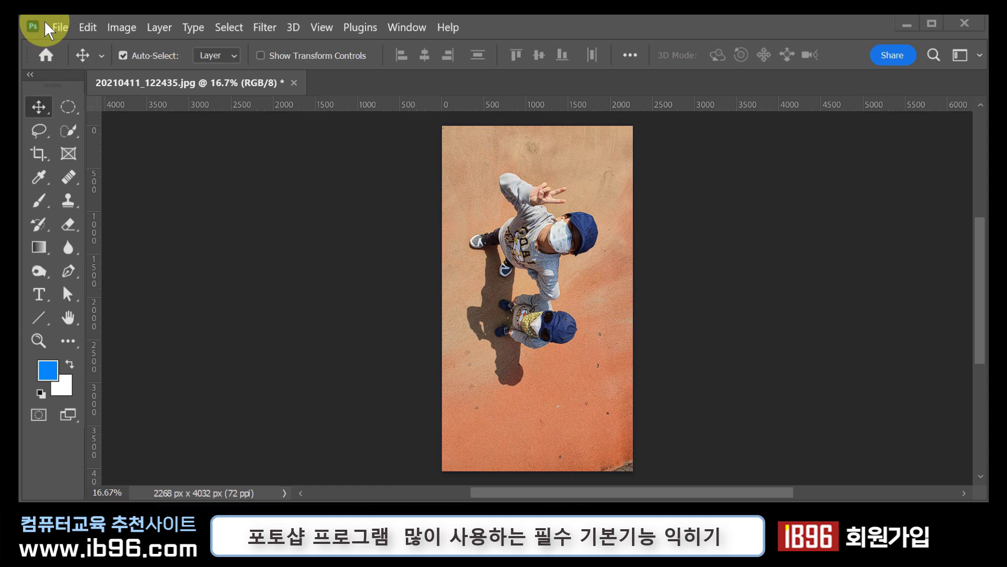
left_click_drag(45, 20, 481, 39)
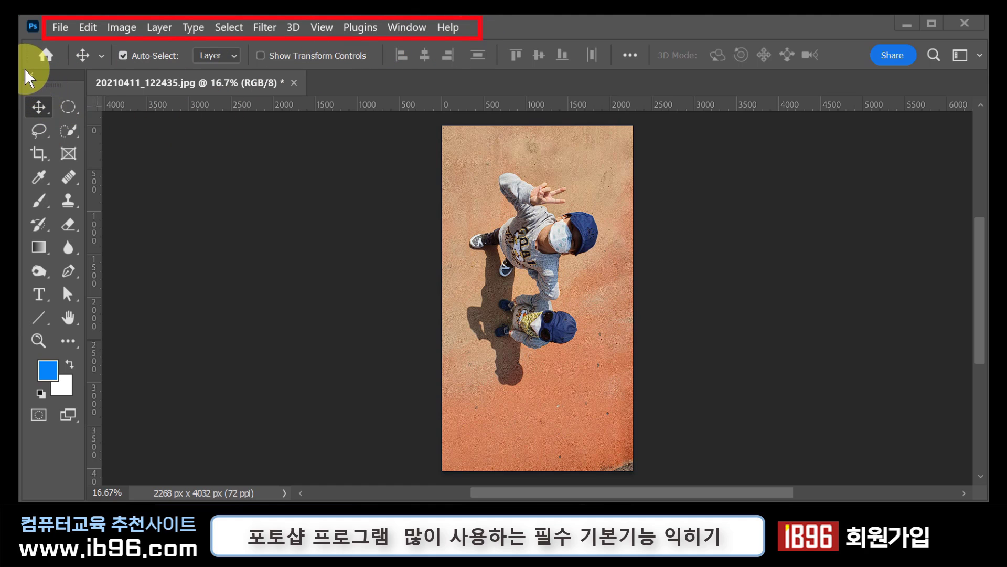
mouse_move(24, 69)
left_mouse_down()
mouse_move(69, 383)
mouse_move(85, 429)
left_mouse_up()
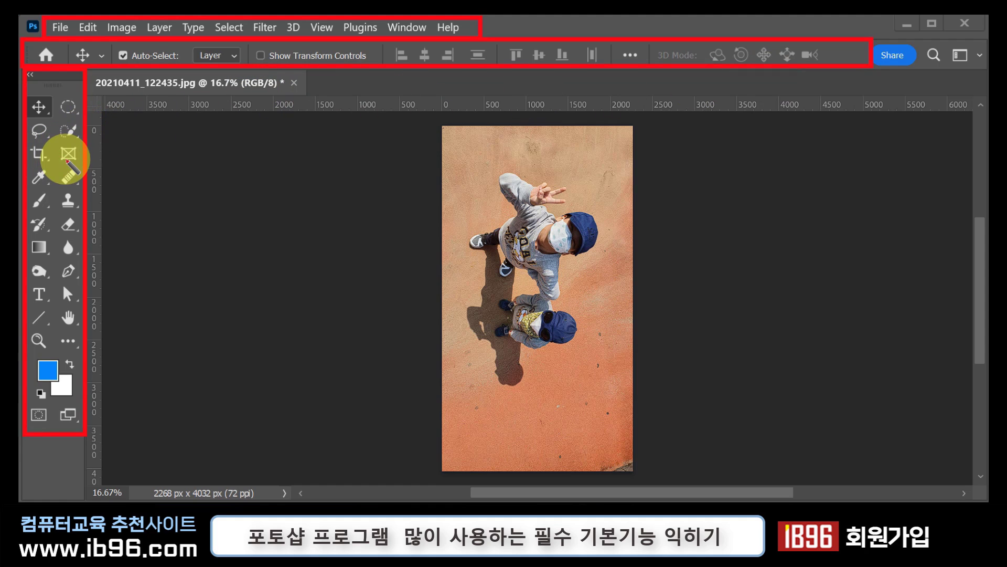
mouse_move(68, 154)
left_mouse_down()
mouse_move(359, 60)
mouse_move(385, 77)
left_mouse_up()
mouse_move(68, 106)
left_mouse_down()
mouse_move(206, 110)
mouse_move(282, 57)
left_mouse_up()
mouse_move(282, 57)
left_mouse_down()
mouse_move(299, 80)
mouse_move(281, 57)
left_mouse_up()
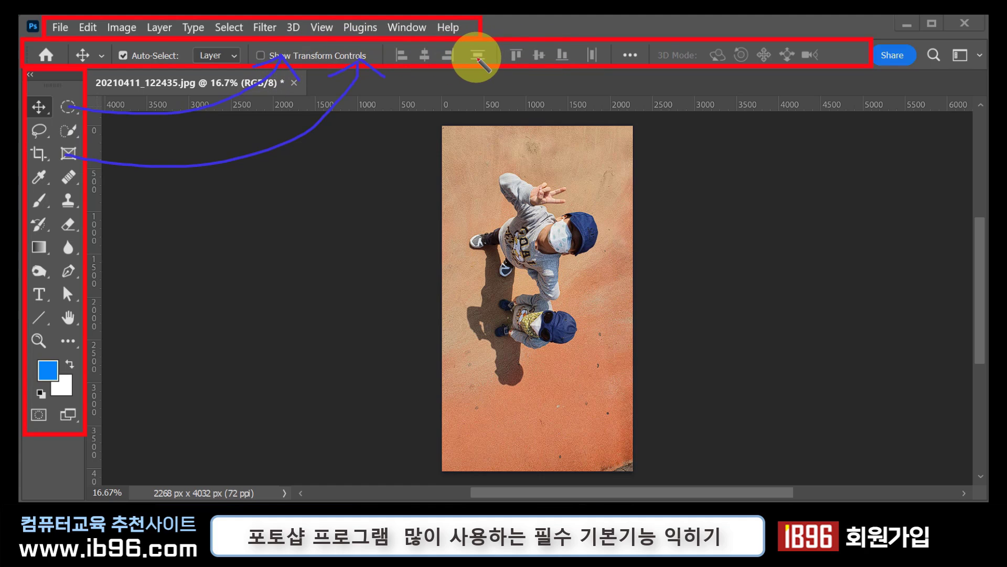
left_click_drag(68, 306, 70, 329)
left_click_drag(71, 206, 63, 199)
left_click_drag(61, 255, 79, 277)
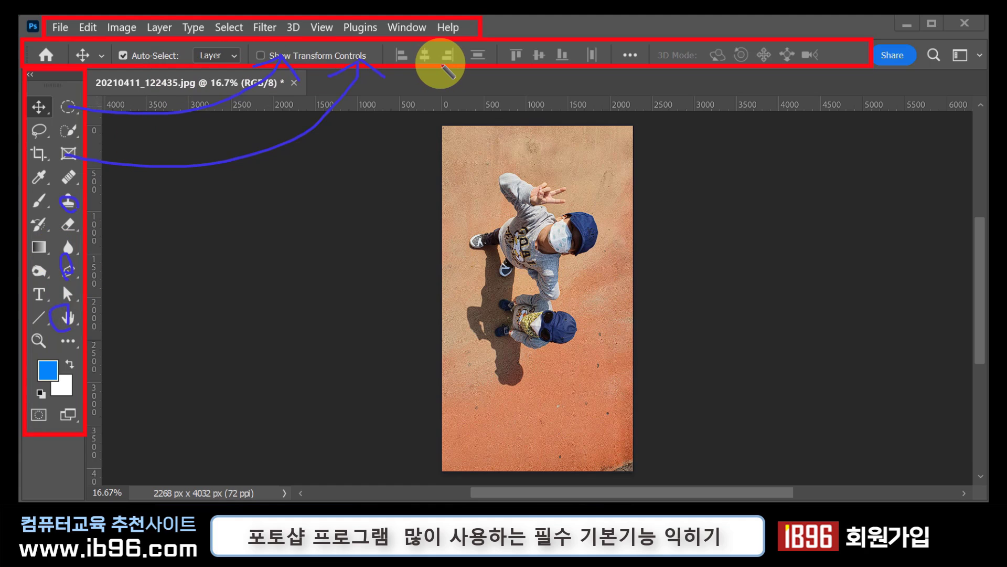
key("Escape")
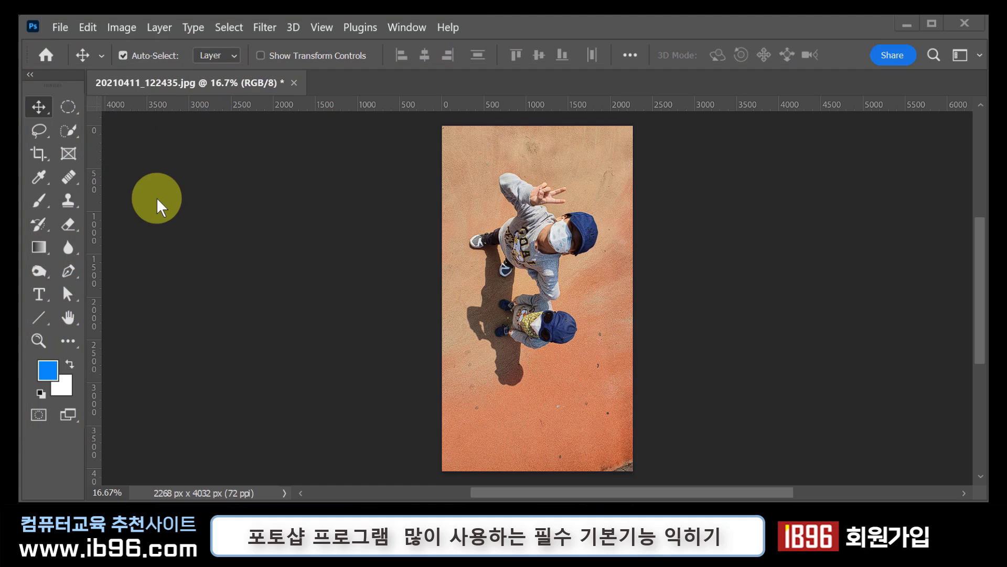
mouse_move(103, 112)
left_mouse_down()
mouse_move(475, 258)
mouse_move(967, 482)
left_mouse_up()
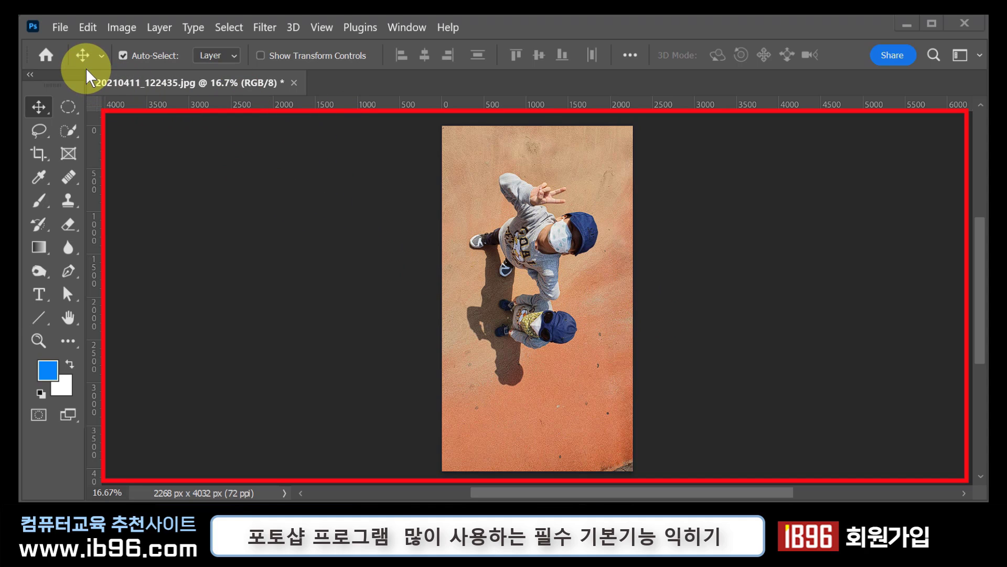
mouse_move(84, 69)
left_mouse_down()
mouse_move(160, 90)
mouse_move(309, 96)
left_mouse_up()
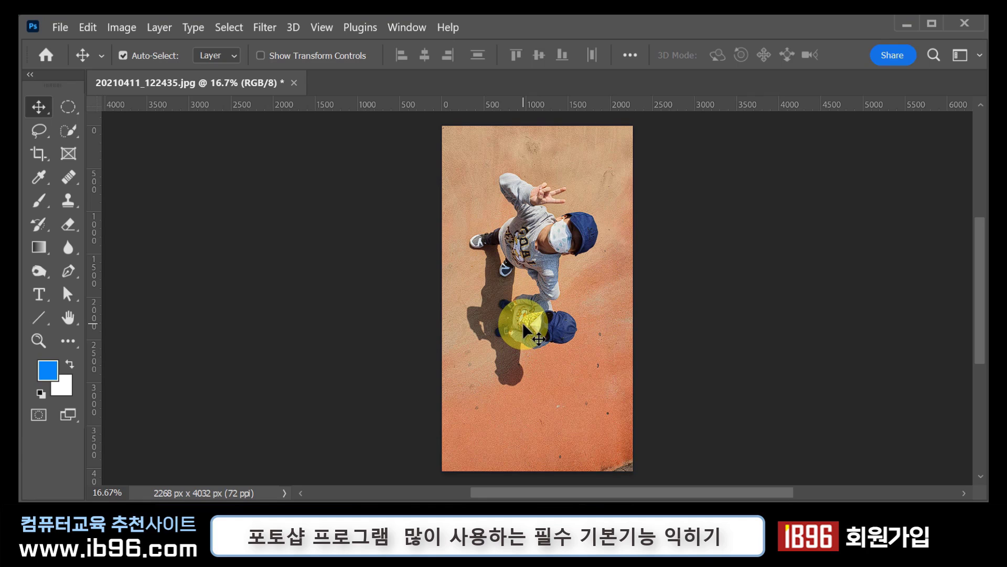
Step: Pan the photo sideways across the workspace, temporarily from the Move tool and with the Hand tool, and return to the Move tool
key("space")
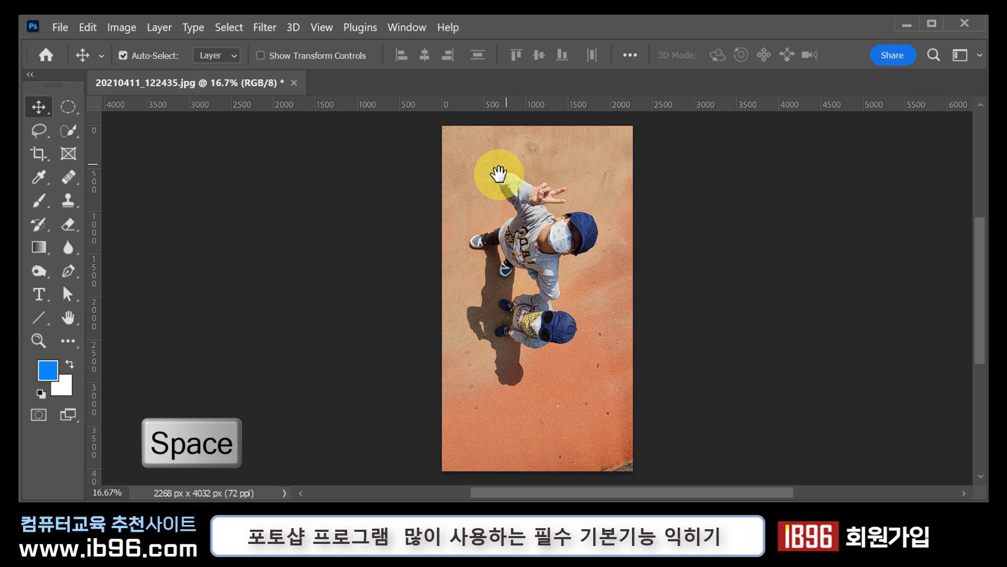
left_click_drag(587, 189, 317, 195)
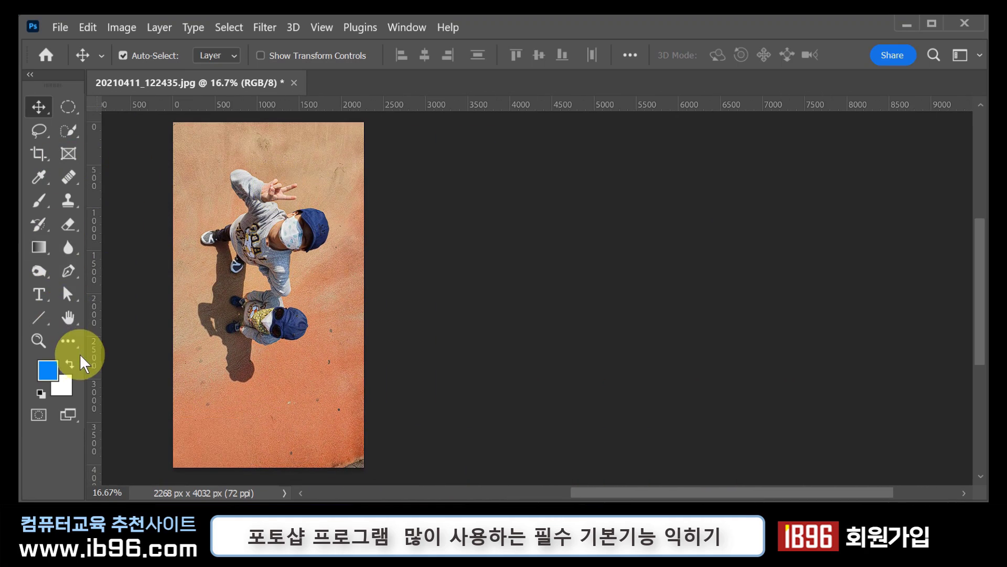
left_click(65, 318)
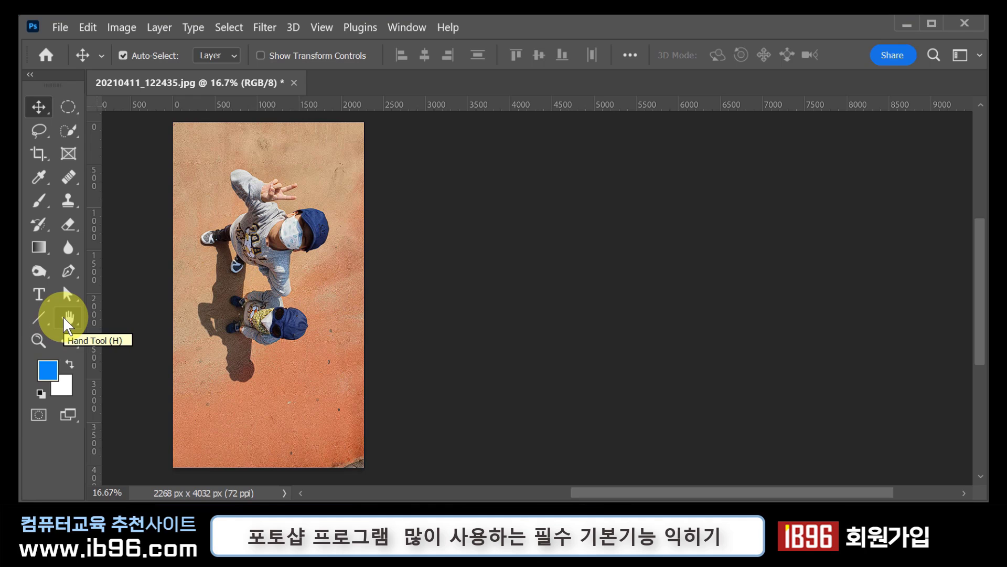
left_click(63, 316)
left_click_drag(269, 284, 210, 286)
left_click(38, 107)
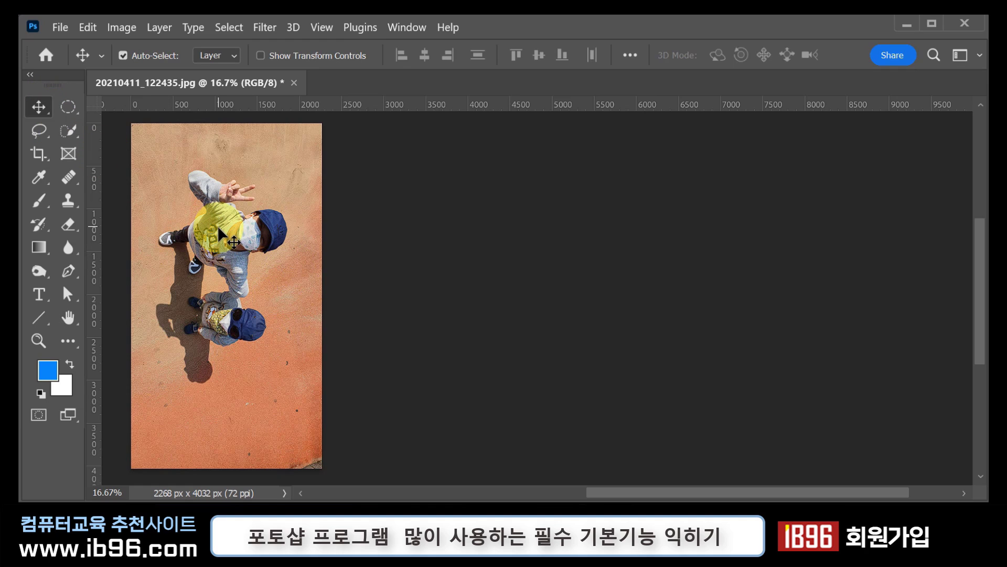
Step: Shift the photo slightly with the Hand tool, reactivate the Move tool and pan once more without switching tools
left_click(71, 314)
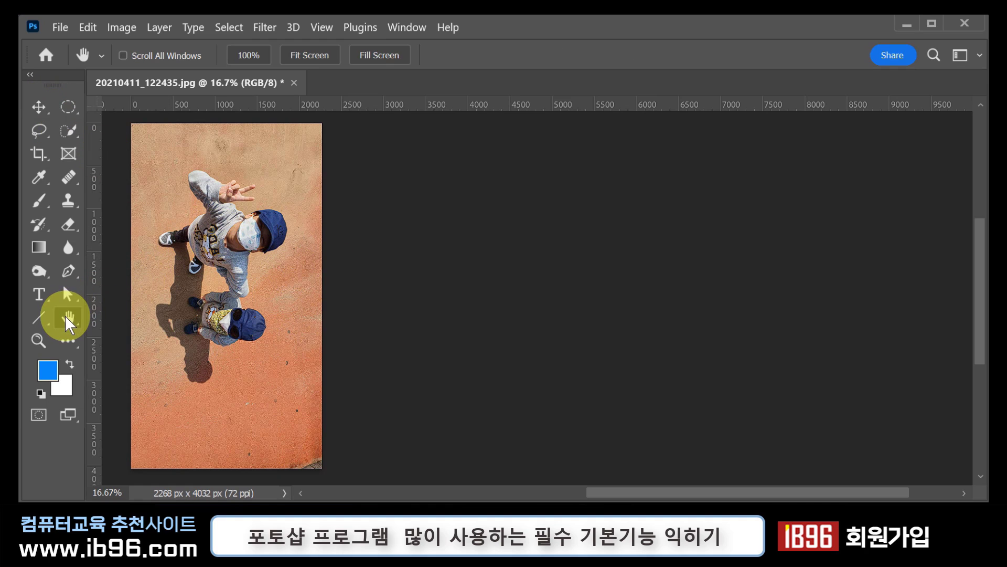
mouse_move(162, 299)
left_mouse_down()
mouse_move(315, 297)
mouse_move(158, 292)
left_mouse_up()
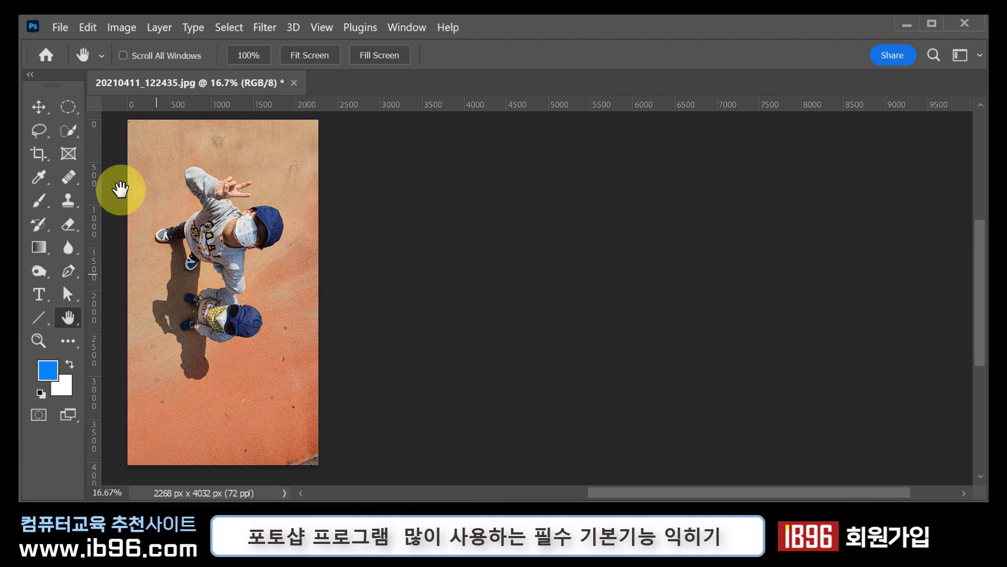
left_click(39, 106)
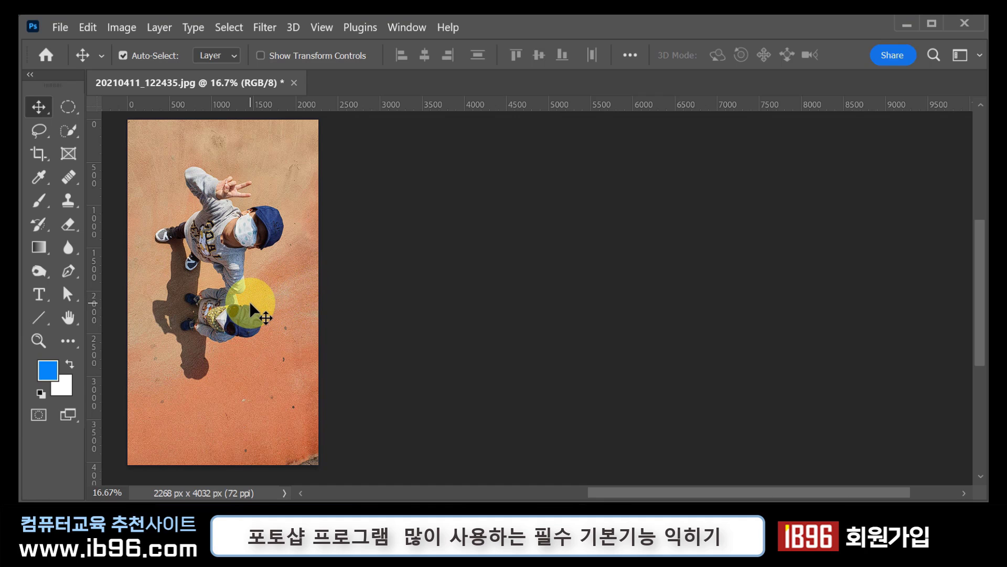
mouse_move(158, 281)
left_mouse_down()
mouse_move(499, 288)
mouse_move(151, 297)
mouse_move(224, 286)
mouse_move(153, 288)
left_mouse_up()
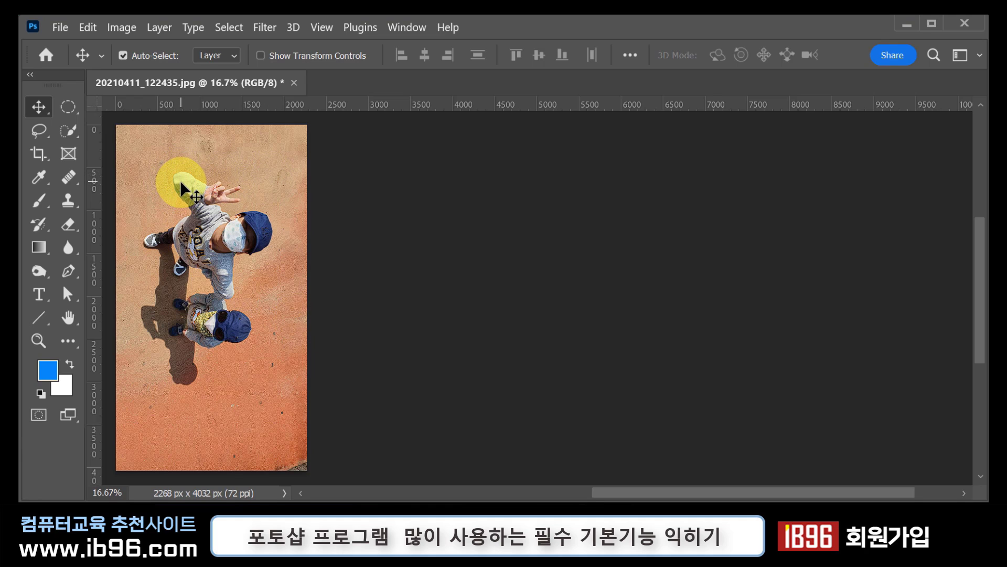
Step: Zoom the photo to about 13.5% with the Zoom tool's Scrubby Zoom, return to the Move tool and reposition the view
left_click(37, 339)
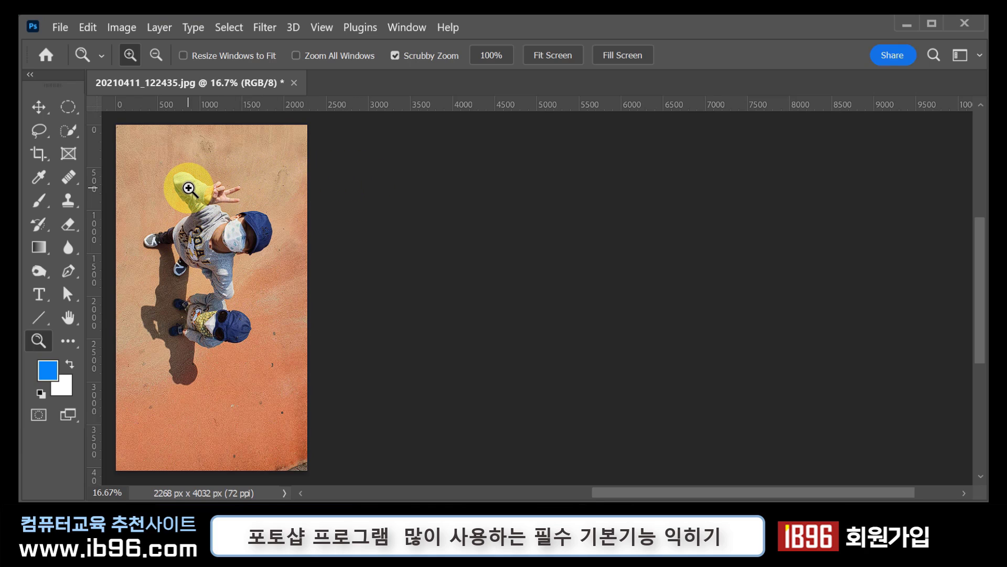
left_click_drag(189, 187, 330, 250)
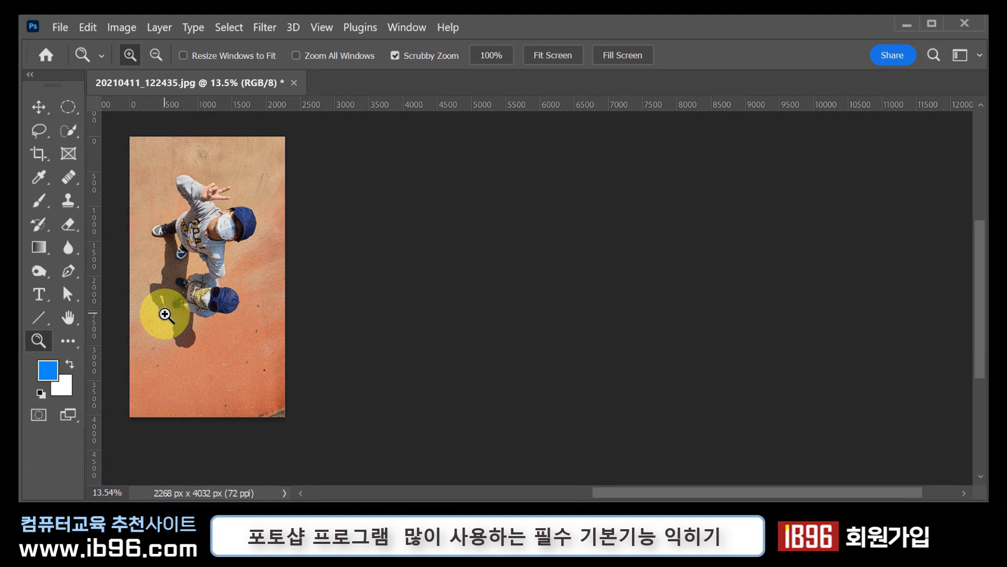
left_click(38, 108)
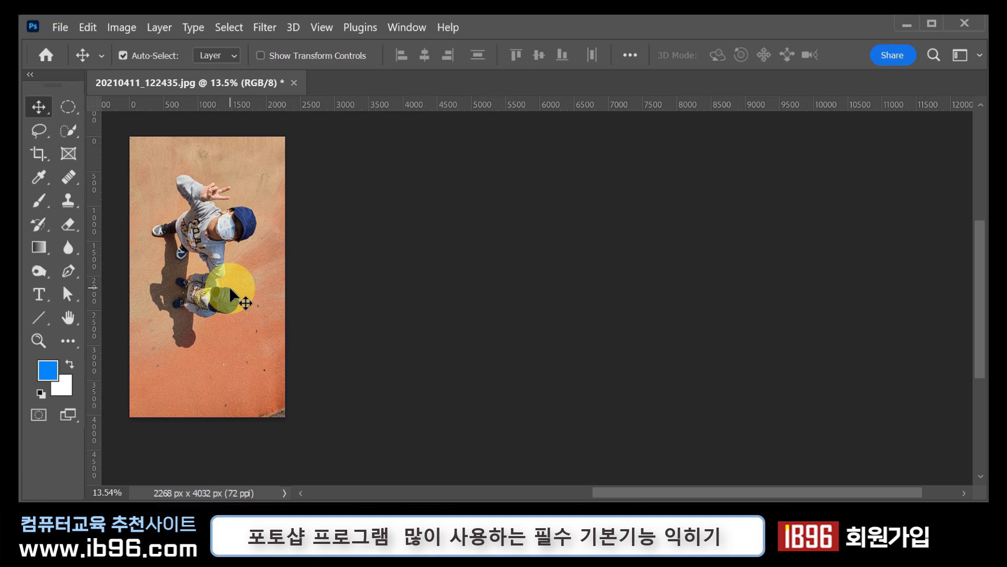
mouse_move(195, 241)
left_mouse_down()
mouse_move(341, 254)
mouse_move(194, 259)
left_mouse_up()
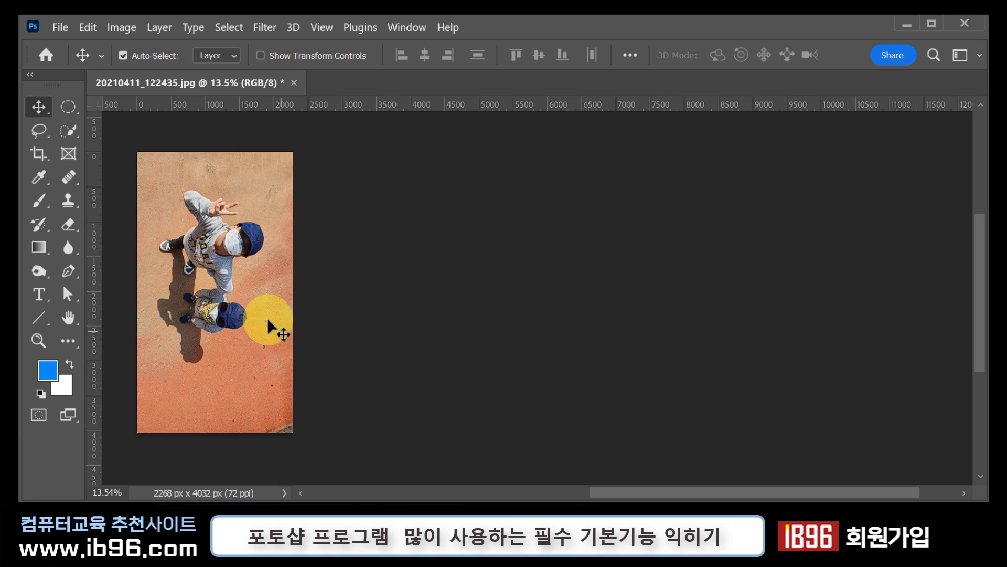
Step: Zoom in on the taller child's sweatshirt to about 226% while keeping the Move tool active
key("space")
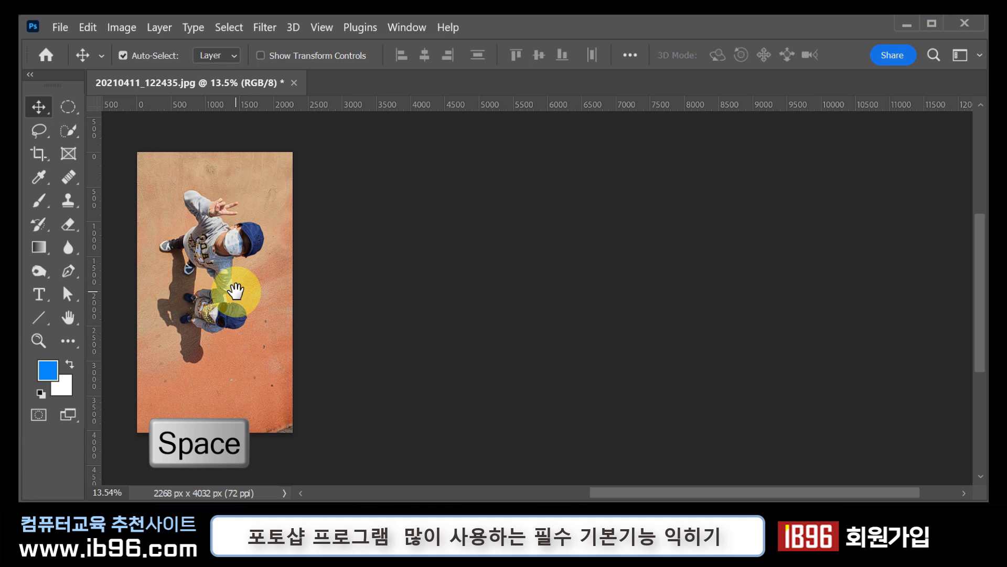
key("ctrl")
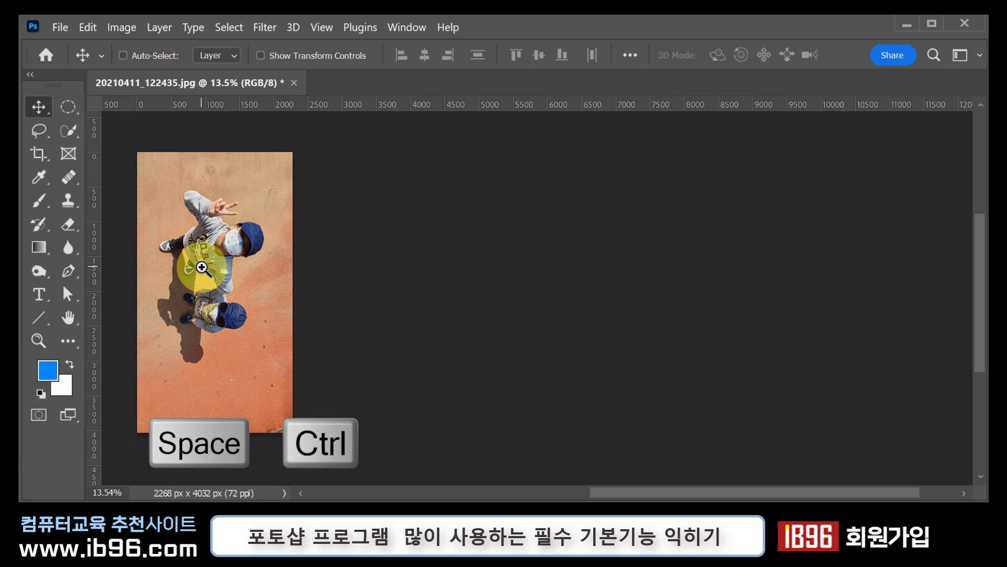
left_click_drag(198, 263, 310, 272)
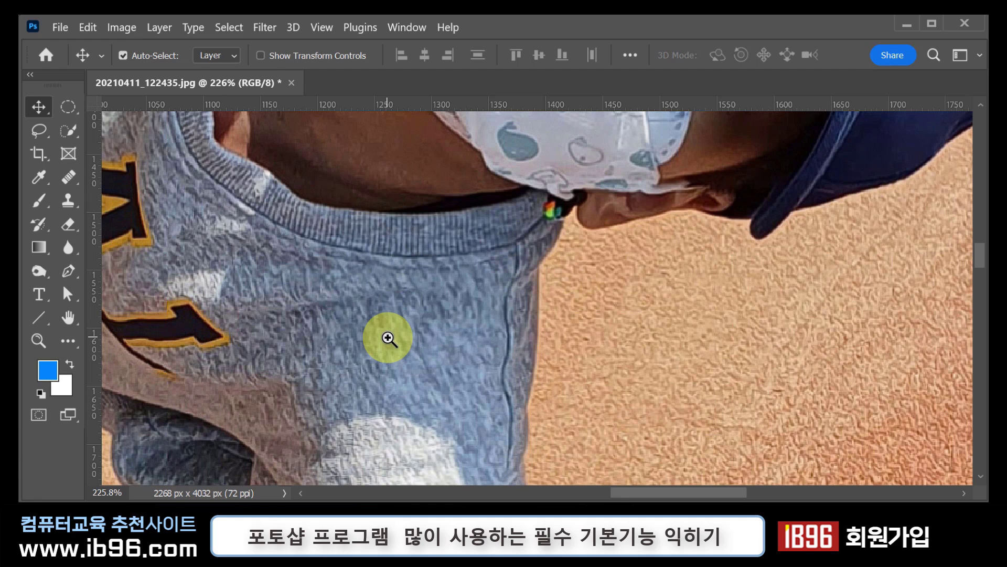
Step: Zoom out of the photo in stages to 33.3% without leaving the Move tool
key("space")
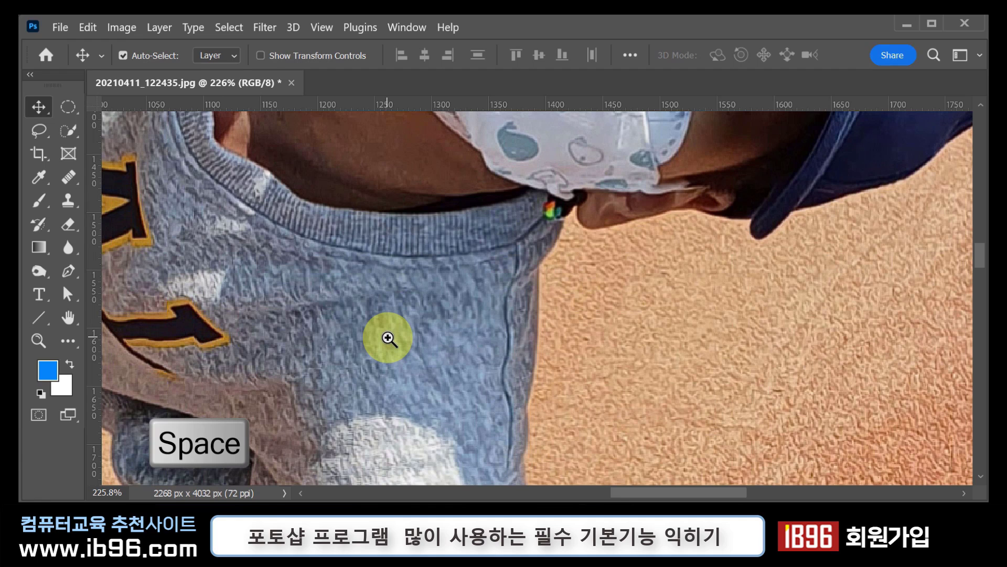
key("alt")
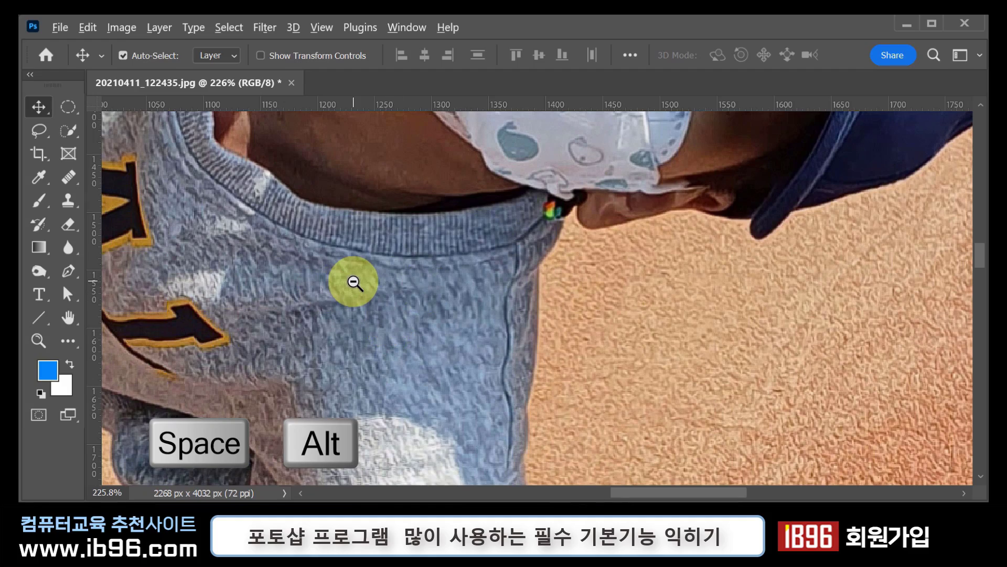
left_click(488, 284, "alt")
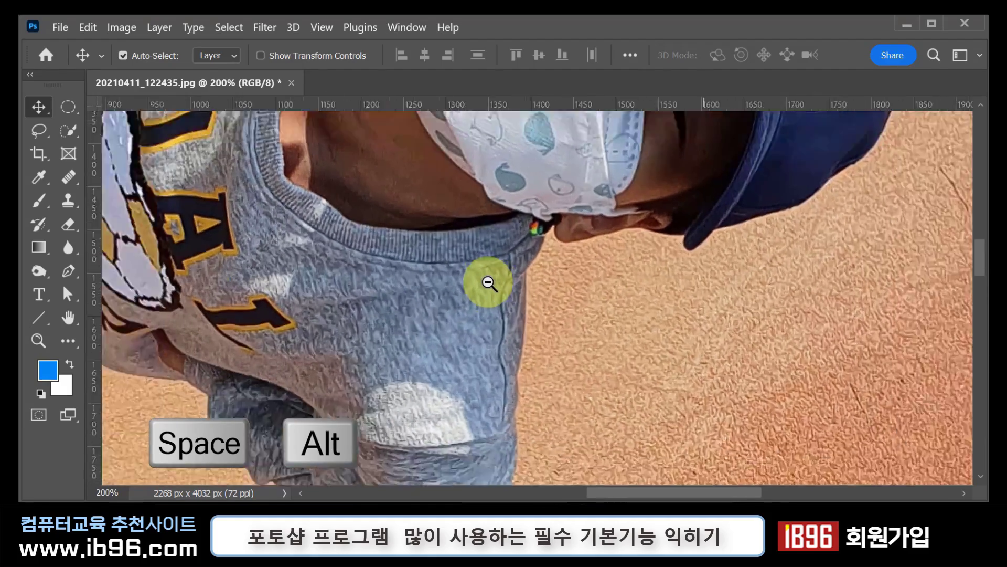
left_click(488, 283, "alt")
left_click(488, 283, "alt")
left_click(489, 283, "alt")
left_click(489, 284, "alt")
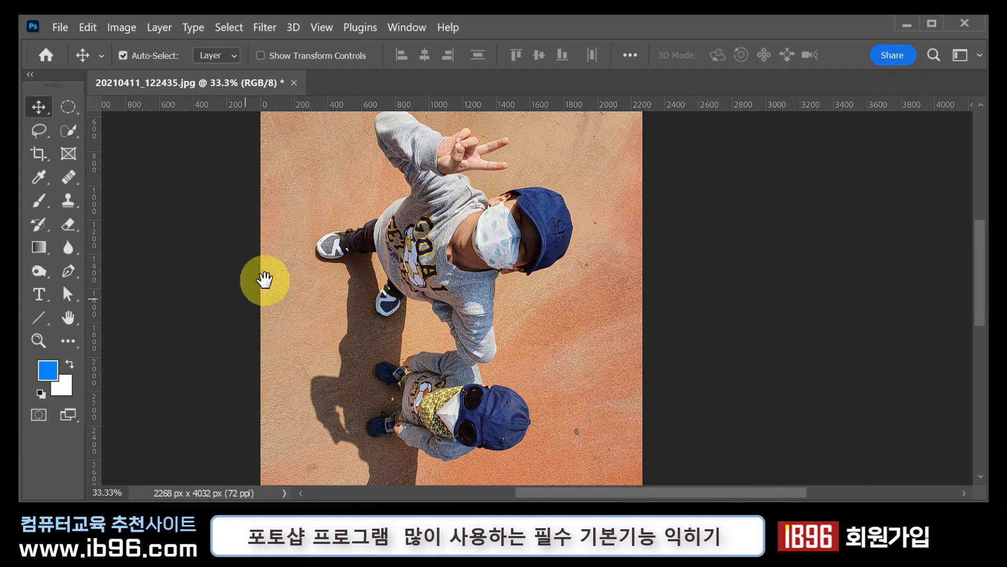
Step: Scrub the zoom in and out from the Move tool, settle at 16.7% and pan so the photo's upper edge is visible
key("ctrl+space")
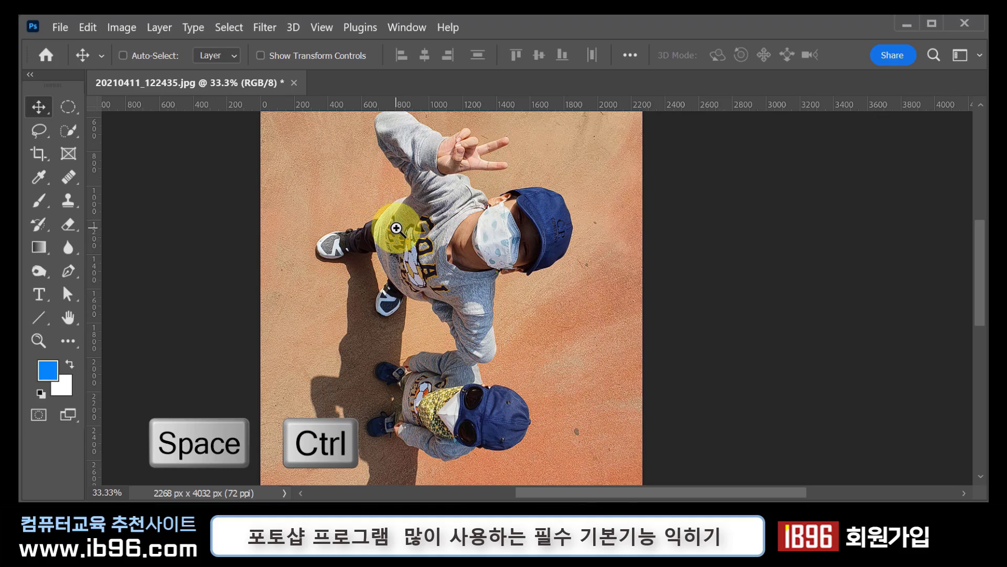
left_click_drag(378, 225, 411, 288)
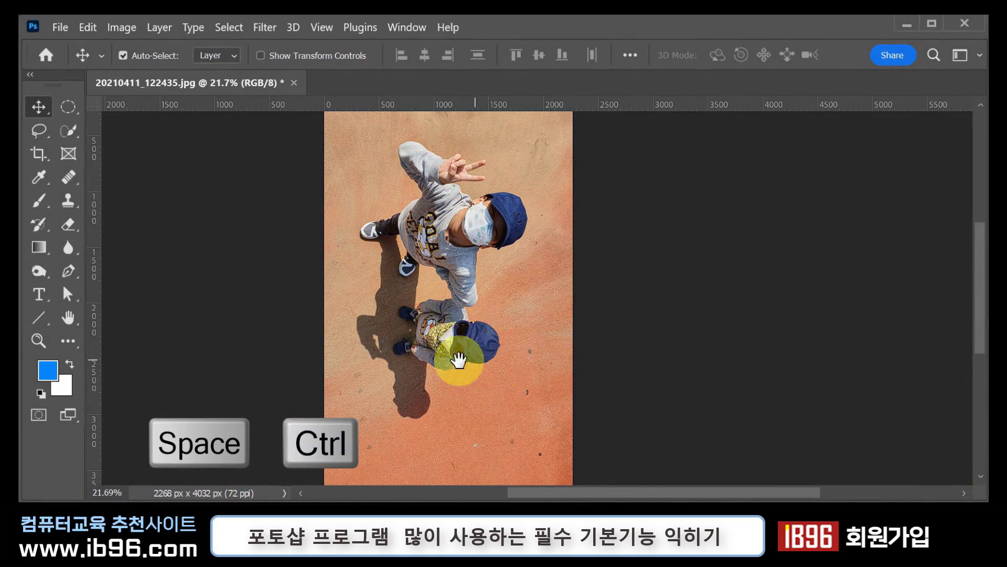
key("ctrl")
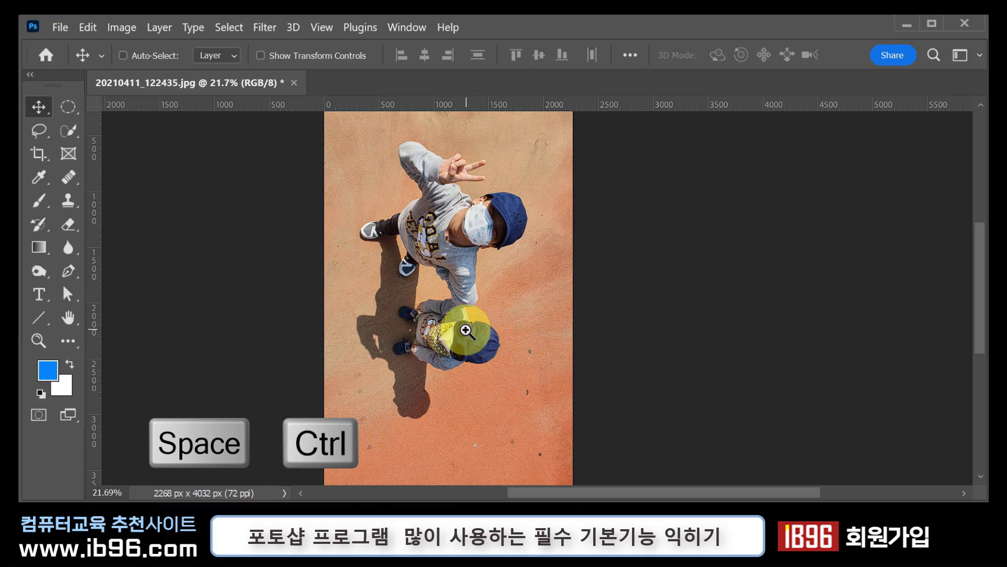
left_click_drag(457, 338, 475, 349)
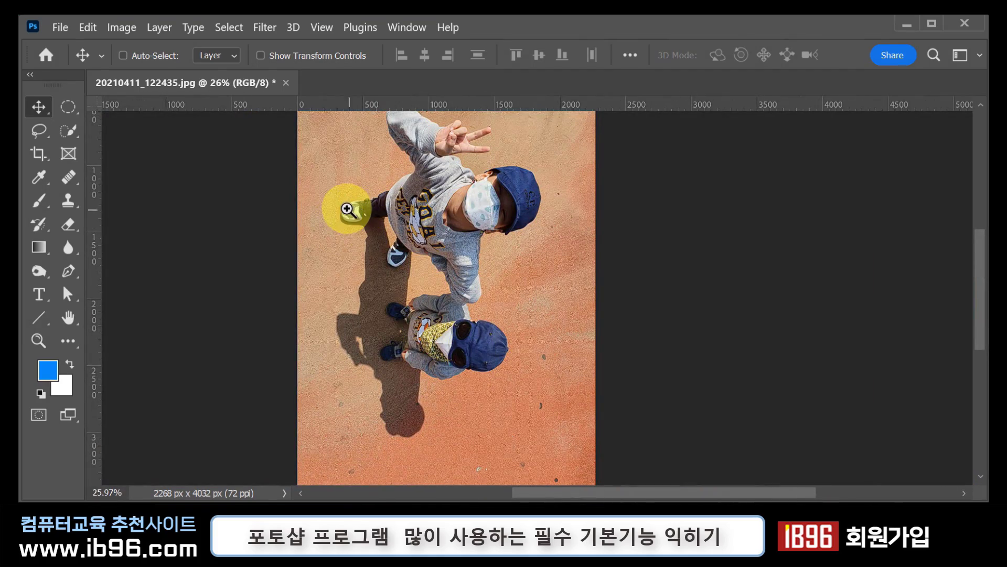
left_click_drag(360, 215, 409, 223)
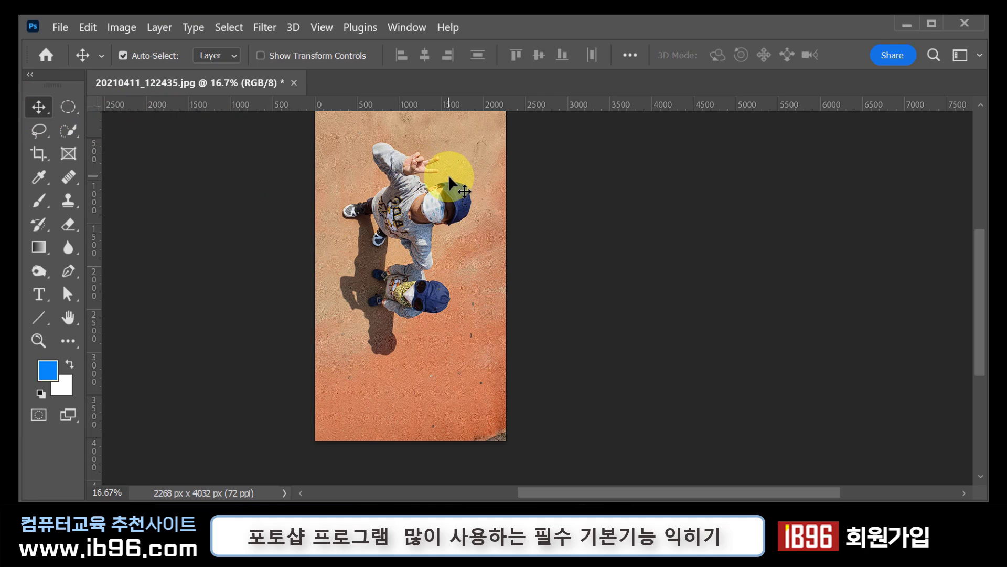
left_click_drag(456, 154, 301, 168)
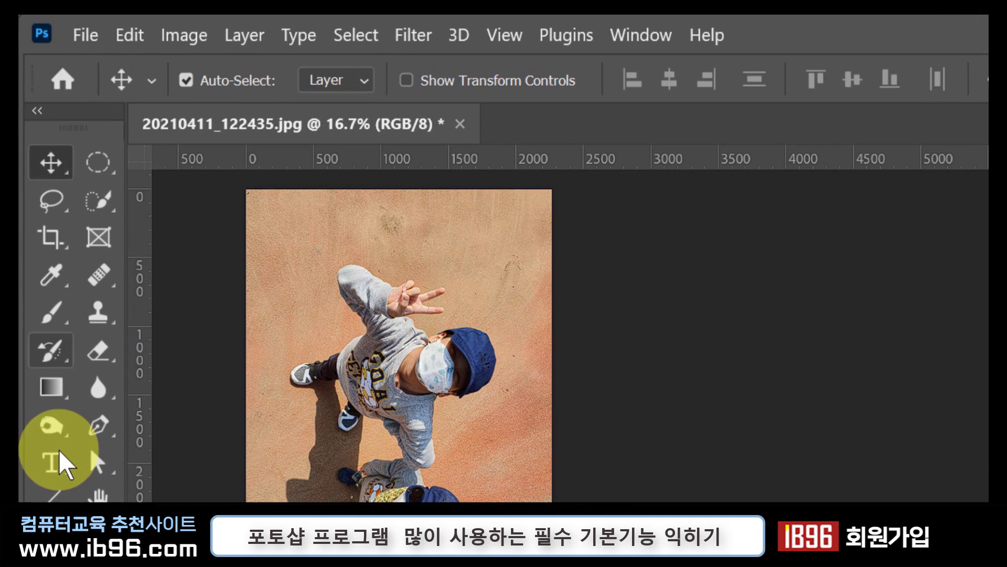
Step: Start cropping the photo with the Crop tool, pulling in the crop box's lower edge and trying its side and corner handles
left_click(56, 235)
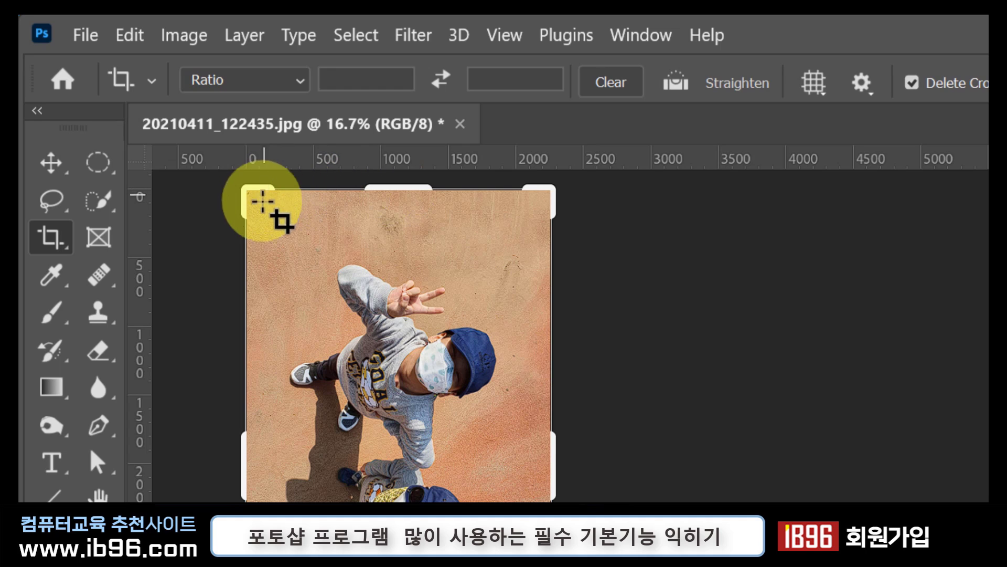
left_click_drag(261, 481, 259, 445)
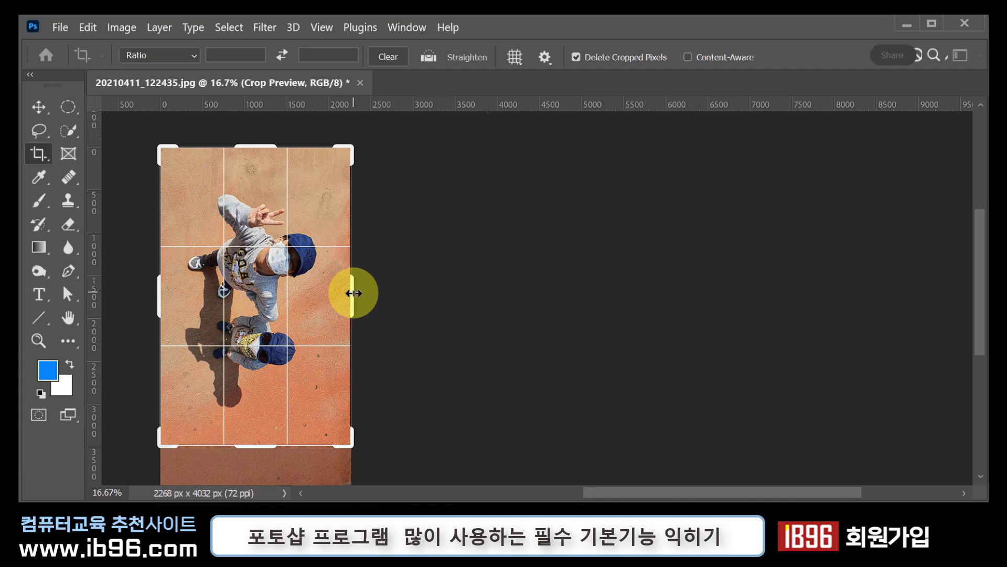
mouse_move(353, 290)
left_mouse_down()
mouse_move(337, 290)
mouse_move(348, 292)
left_mouse_up()
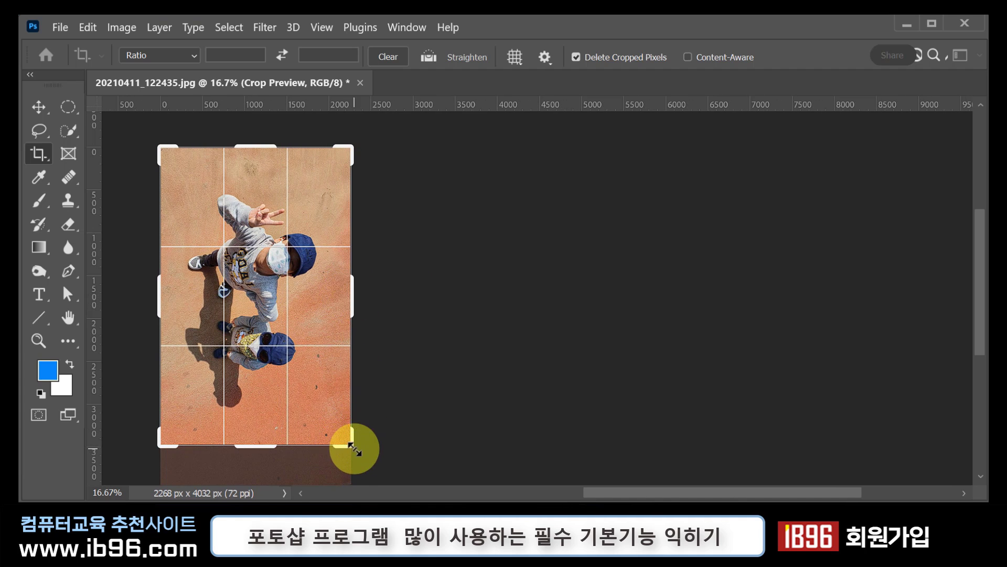
mouse_move(348, 445)
left_mouse_down()
mouse_move(317, 419)
mouse_move(343, 437)
mouse_move(341, 424)
mouse_move(318, 418)
mouse_move(344, 436)
left_mouse_up()
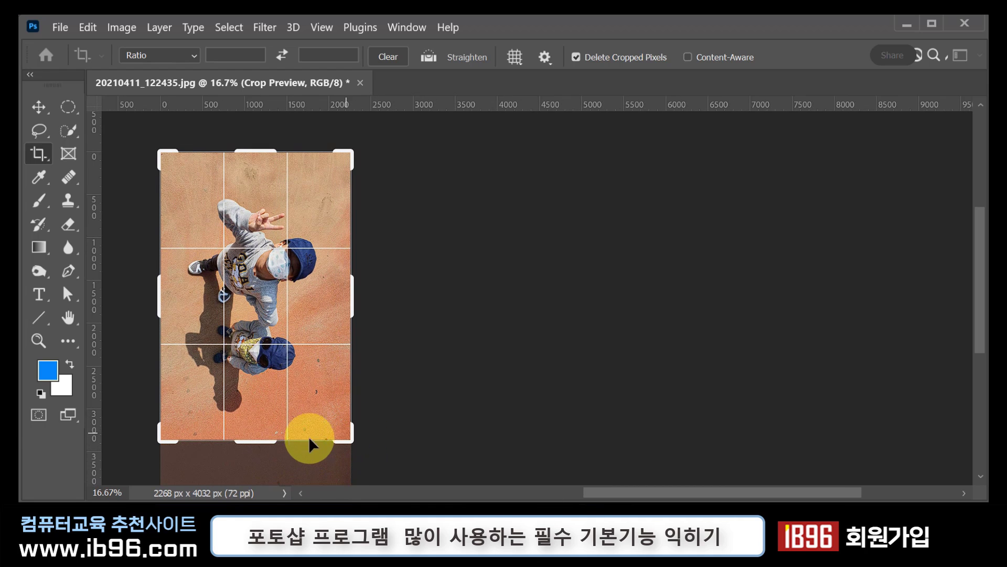
mouse_move(261, 441)
left_mouse_down()
mouse_move(259, 462)
mouse_move(258, 443)
left_mouse_up()
mouse_move(348, 435)
left_mouse_down()
mouse_move(319, 412)
mouse_move(330, 442)
left_mouse_up()
left_click_drag(335, 436, 344, 441)
mouse_move(269, 429)
left_mouse_down()
mouse_move(272, 465)
mouse_move(281, 444)
left_mouse_up()
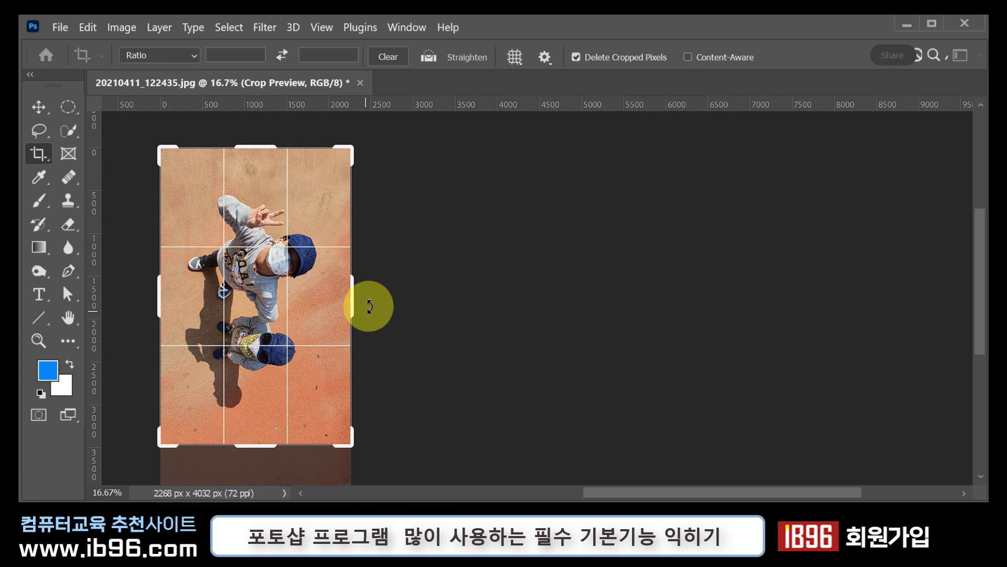
Step: Adjust the crop box's right and lower edges, keep the full width and apply the crop at 2268 × 3648 px
left_click_drag(353, 295, 342, 293)
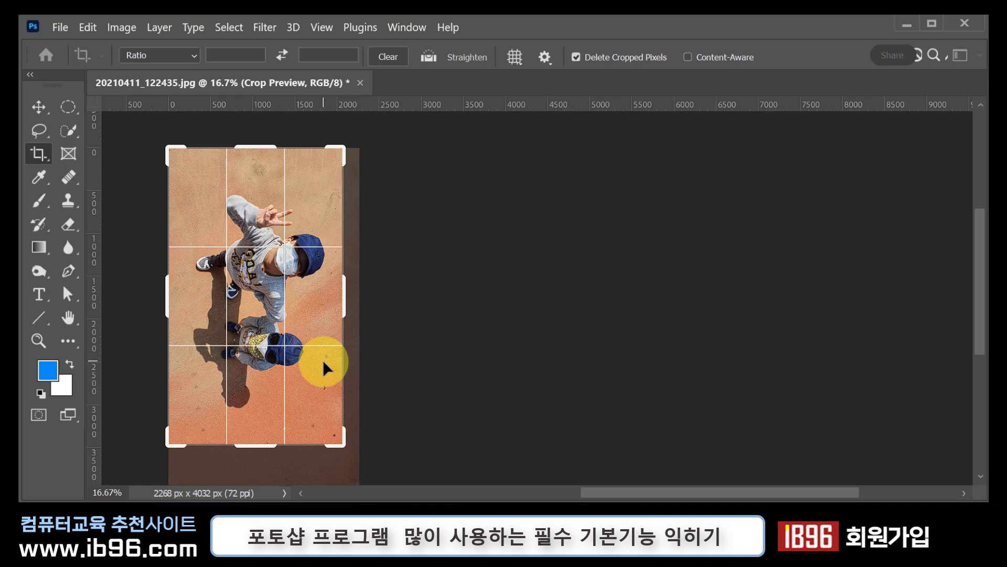
left_click_drag(342, 303, 352, 299)
left_click_drag(266, 449, 266, 450)
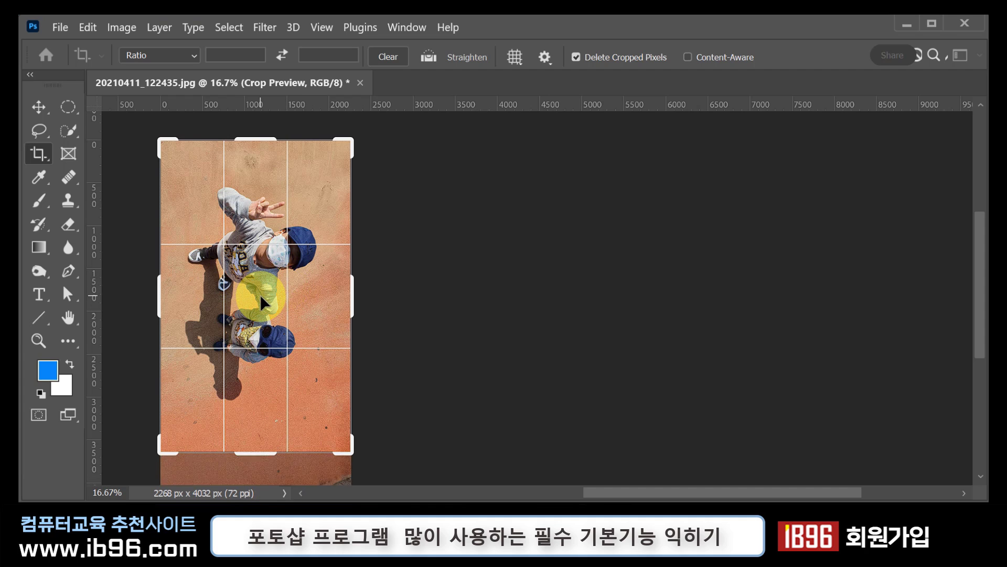
key("Return")
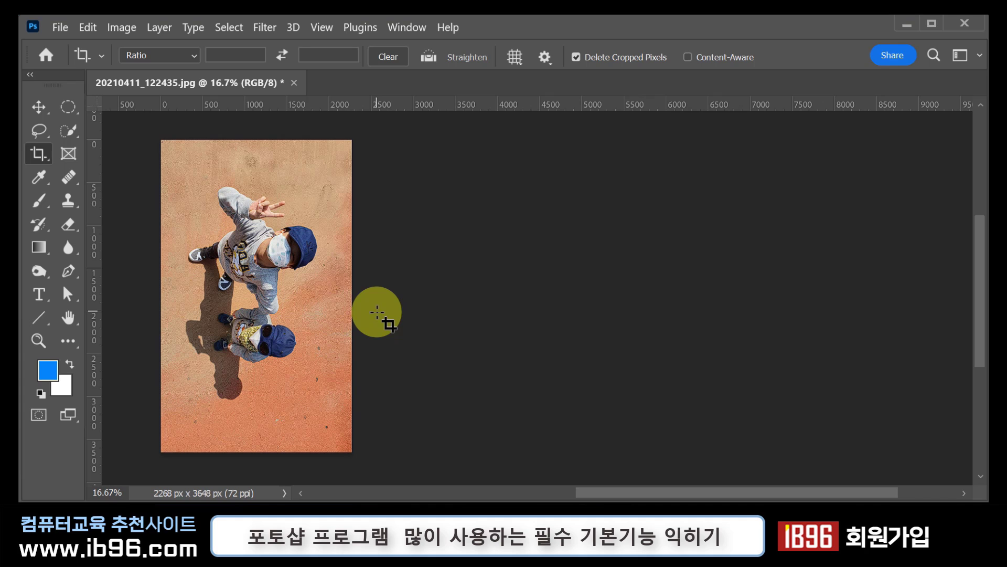
Step: Undo the crop and switch back to the Move tool
key("ctrl+z")
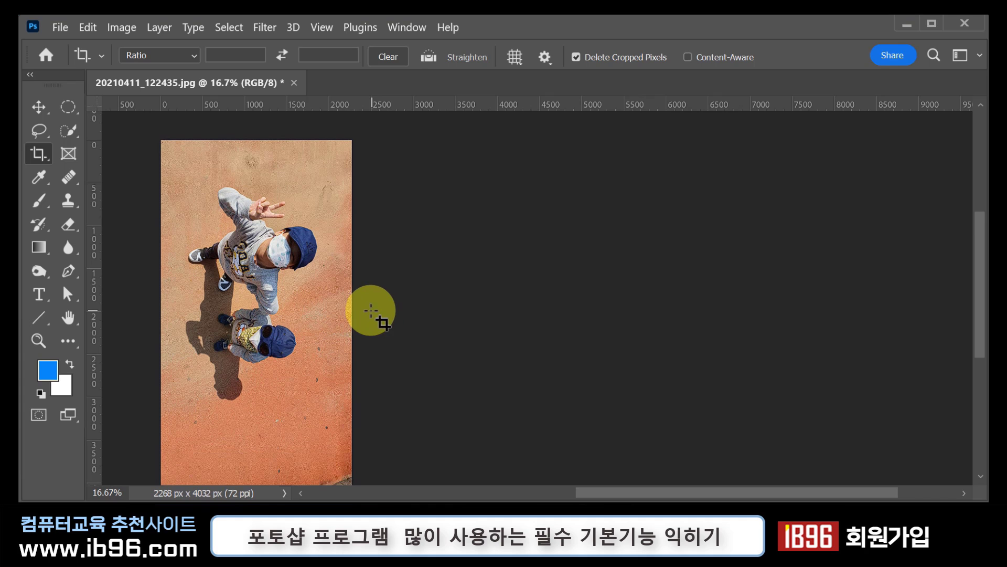
left_click_drag(333, 316, 310, 295)
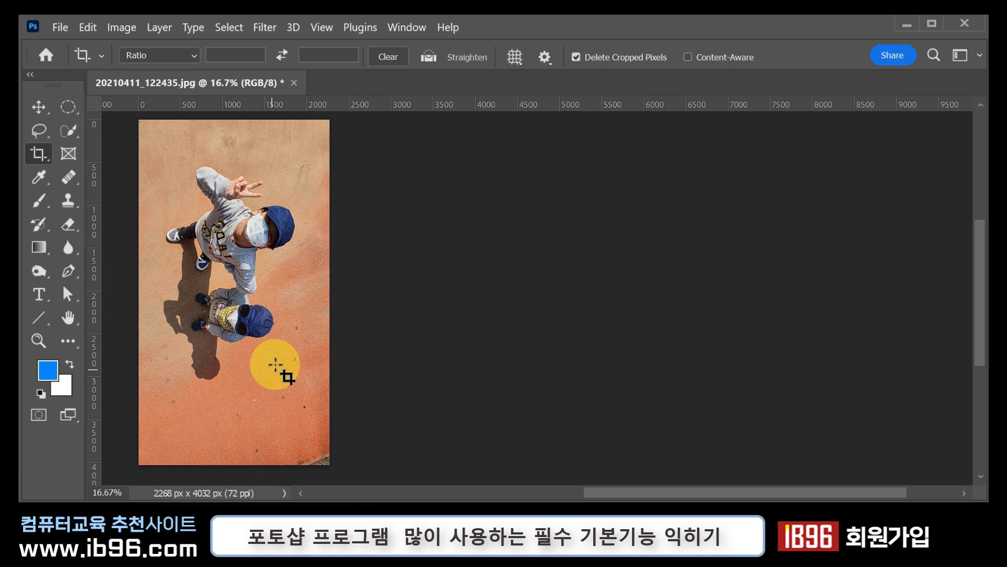
left_click(268, 279)
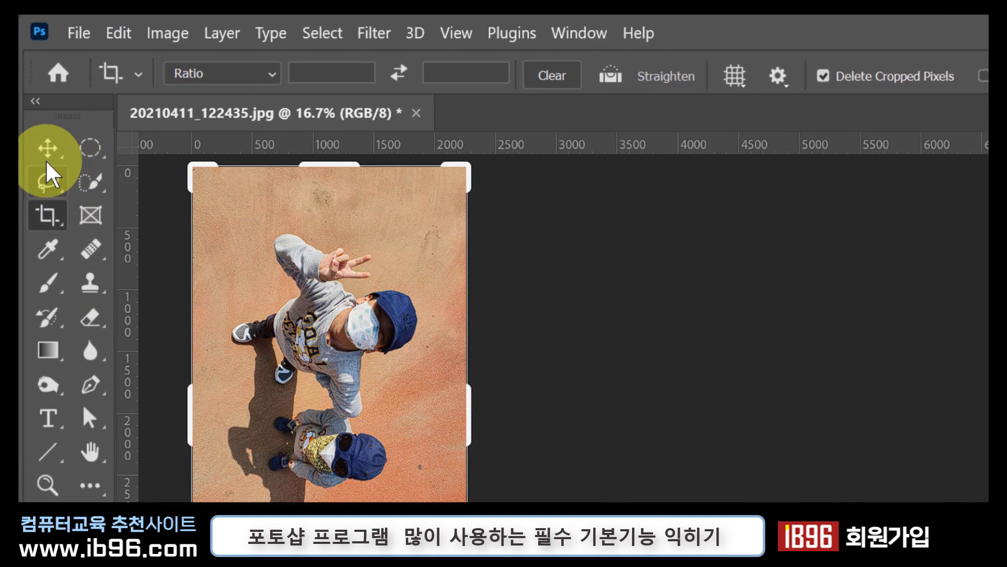
left_click(47, 152)
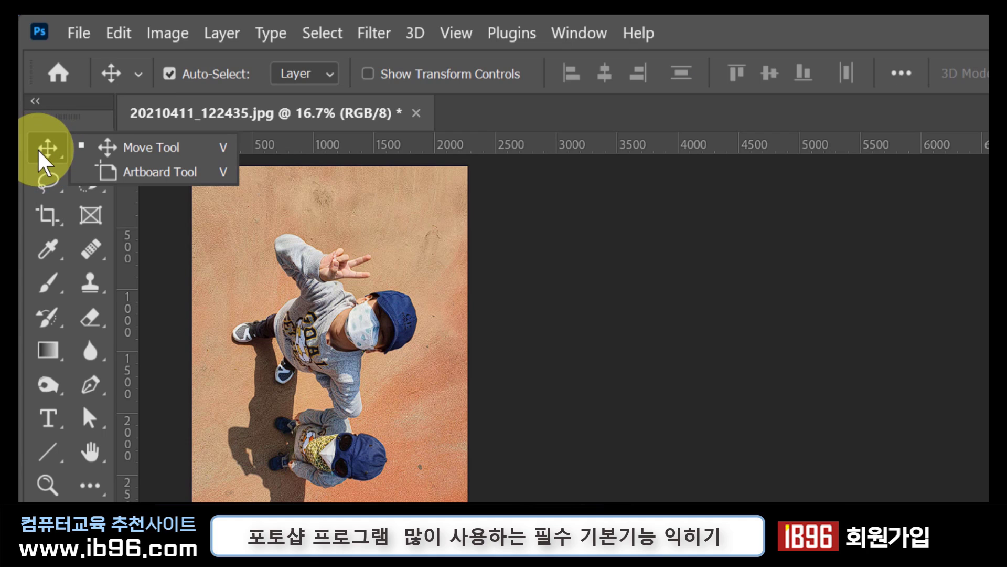
left_click(39, 151)
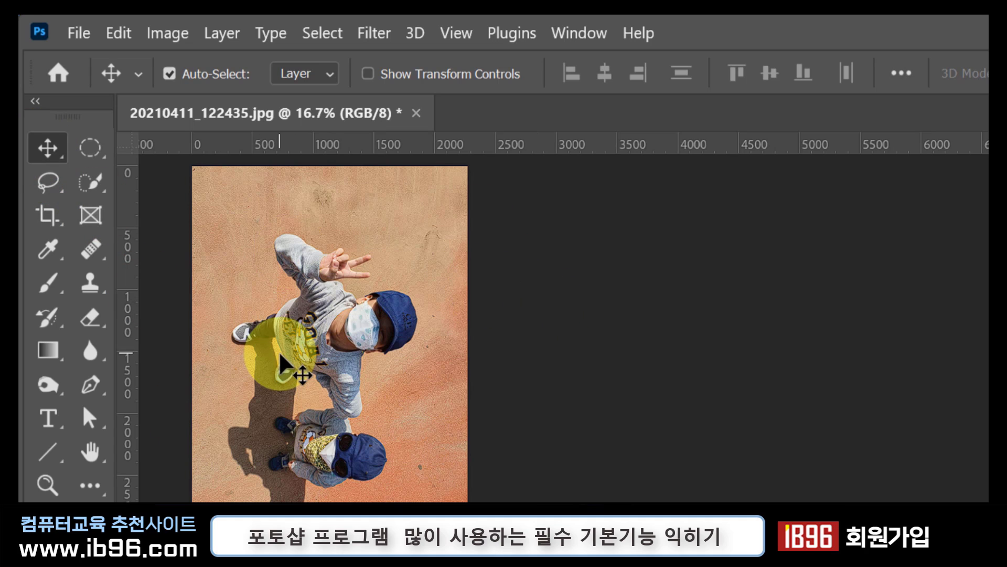
Step: Rotate the whole image 90° clockwise twice
left_click(162, 37)
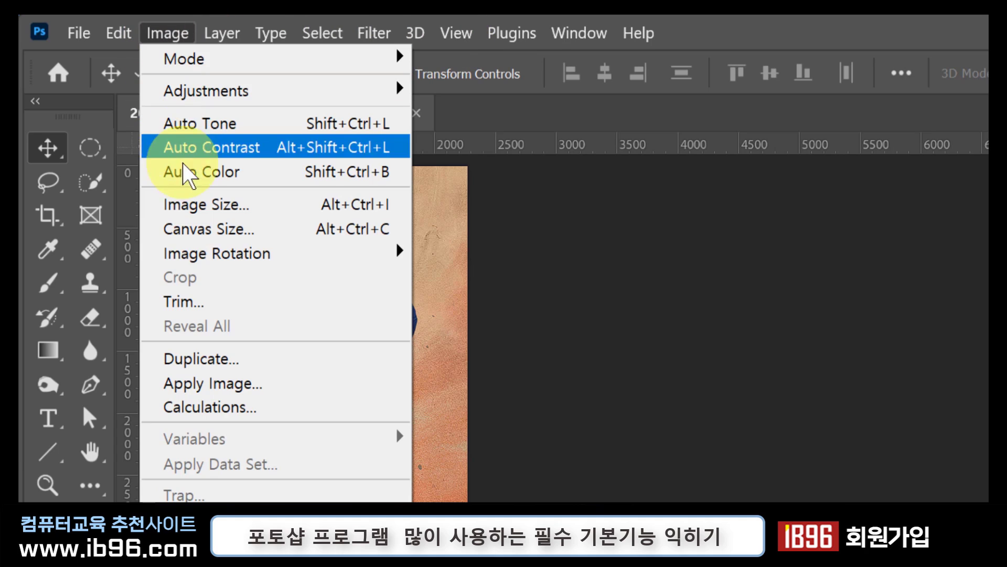
mouse_move(209, 255)
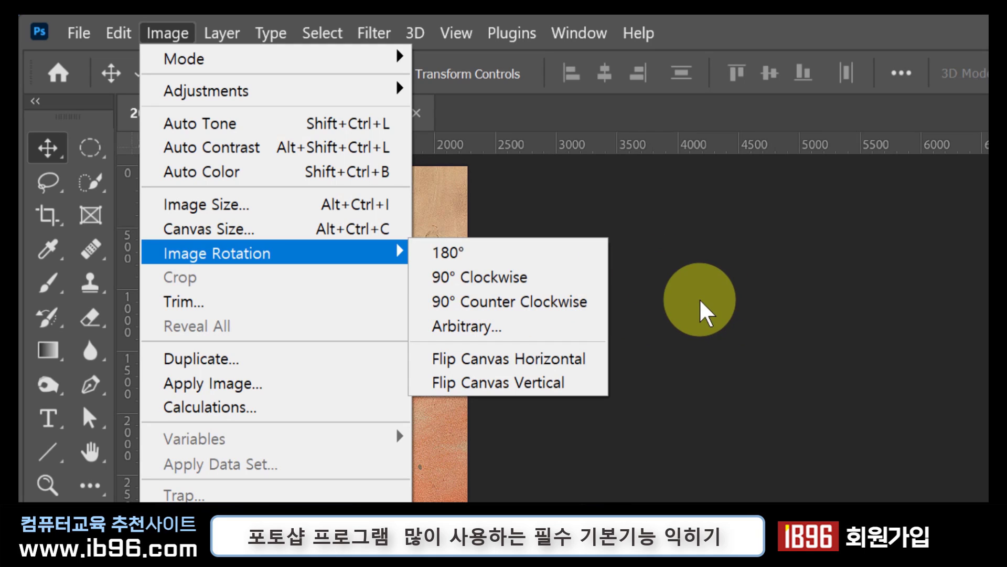
left_click(529, 288)
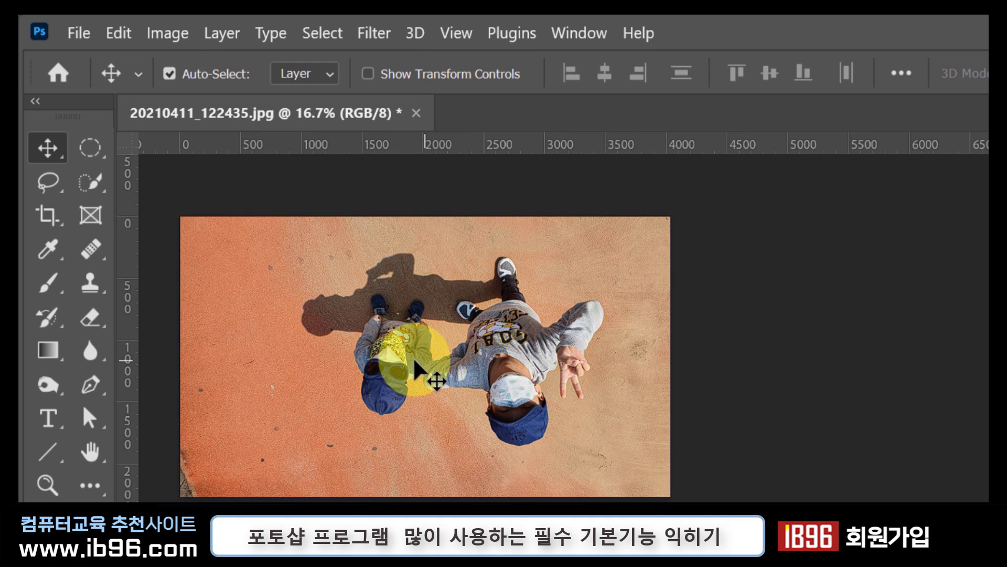
left_click_drag(438, 349, 729, 362)
left_click(163, 33)
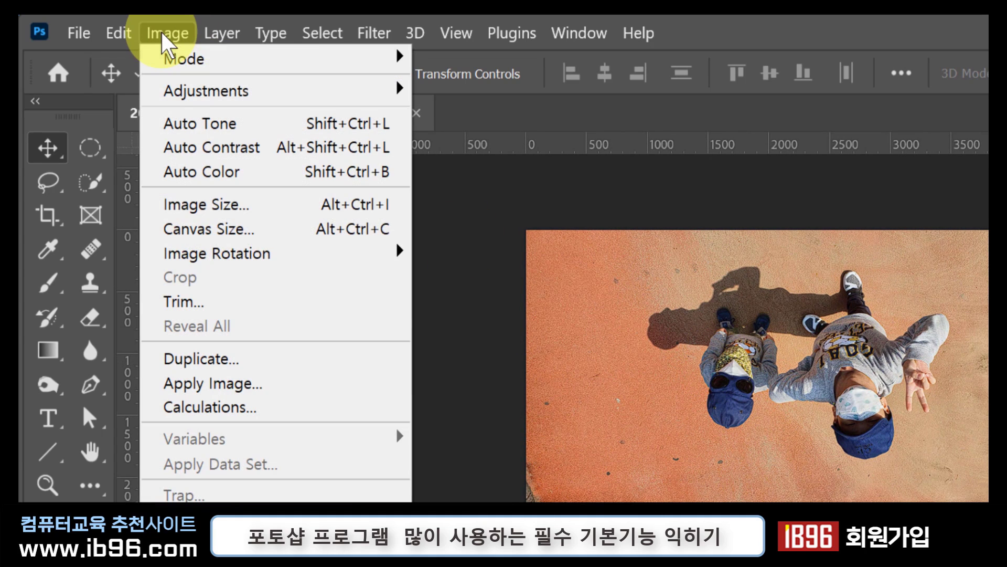
mouse_move(270, 254)
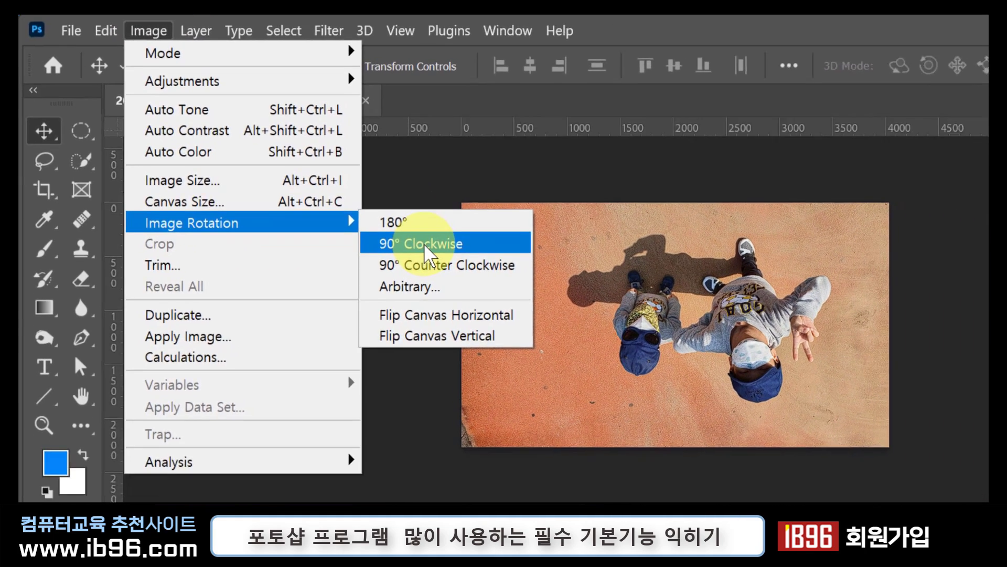
left_click(487, 277)
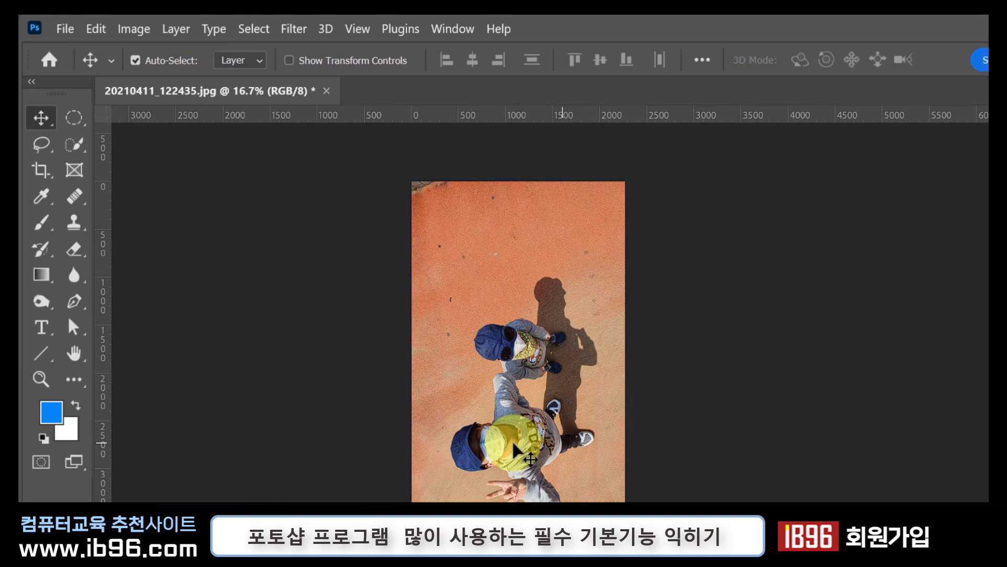
Step: Rotate the whole image 90° counter clockwise twice
left_click(134, 29)
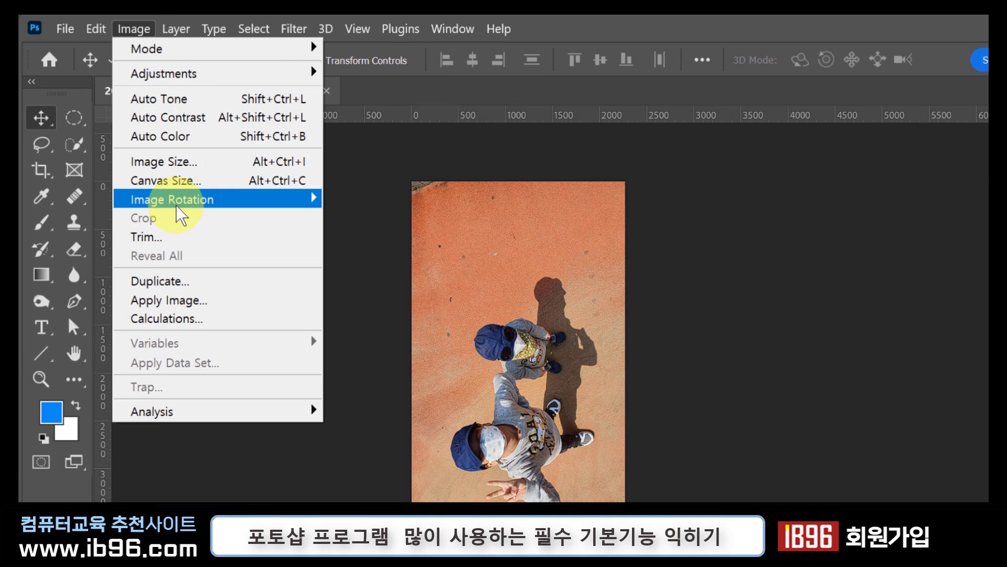
mouse_move(180, 216)
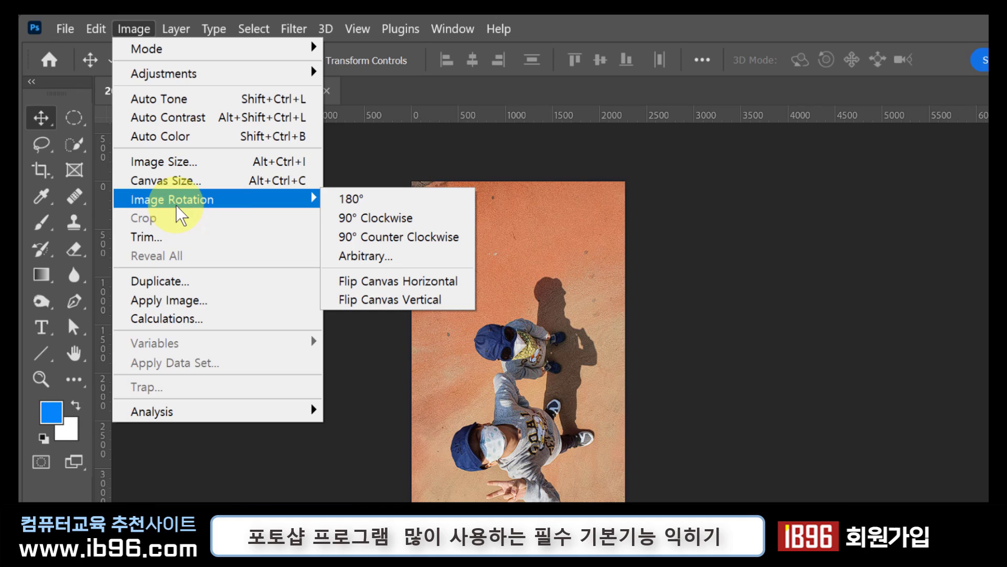
left_click(433, 244)
left_click(130, 31)
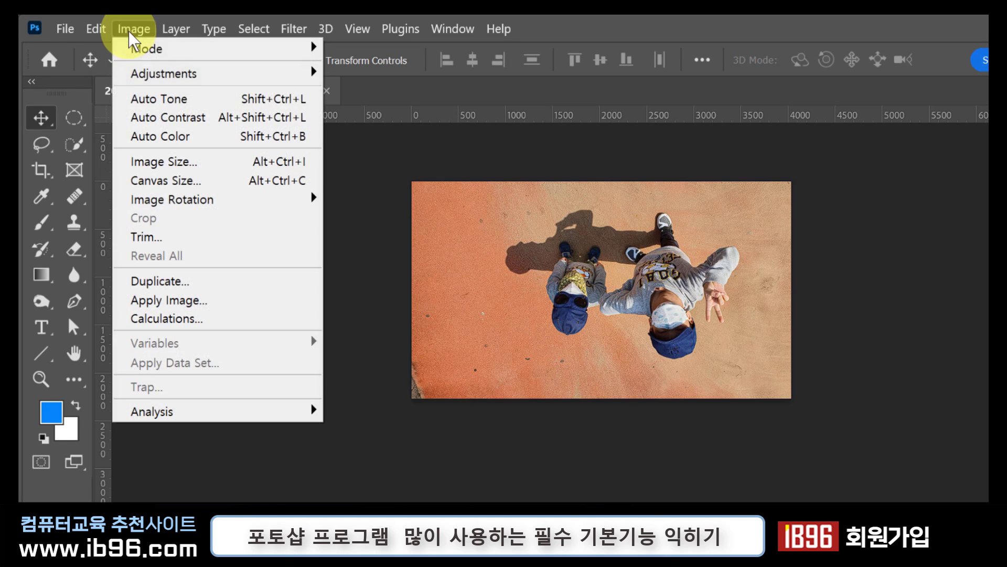
mouse_move(180, 200)
left_click(367, 240)
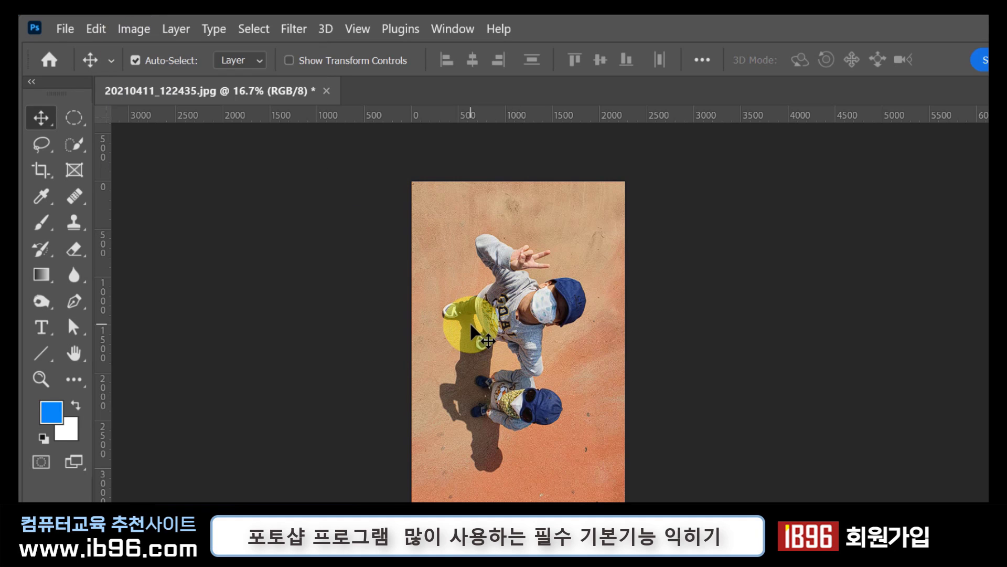
Step: Rotate the whole image by 180°
left_click(134, 31)
mouse_move(173, 199)
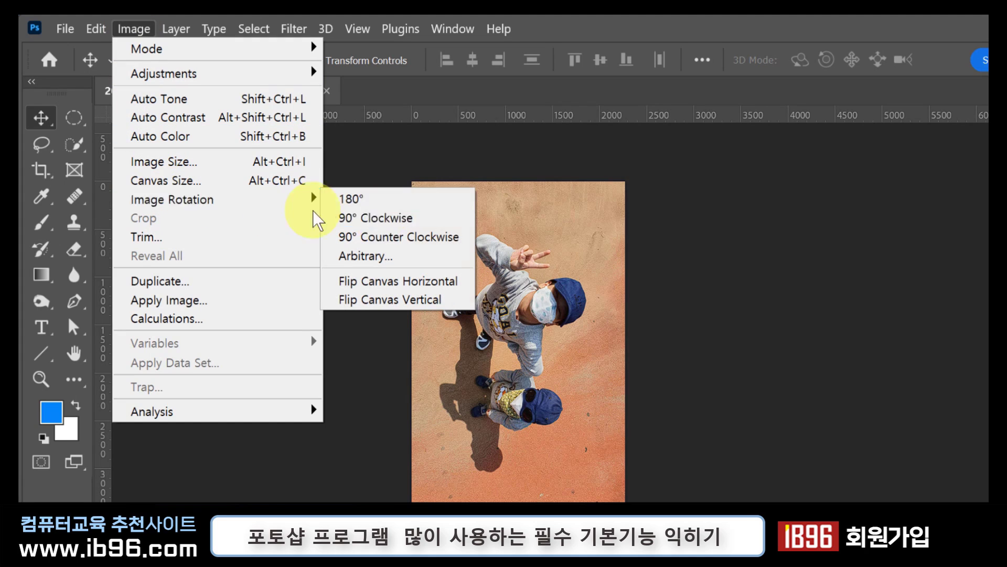
left_click(383, 207)
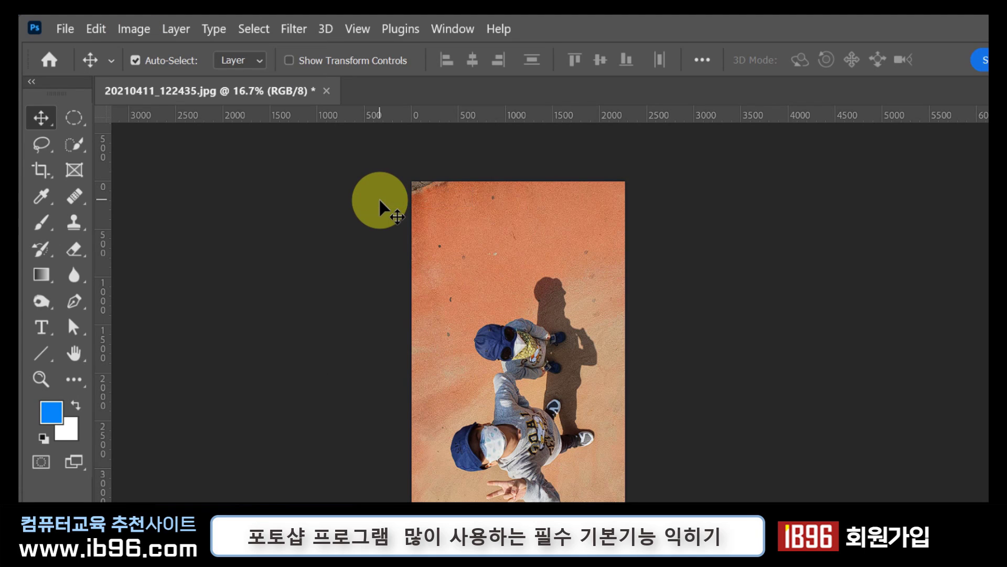
Step: Flip the canvas horizontally and undo the flip
left_click(134, 29)
mouse_move(173, 200)
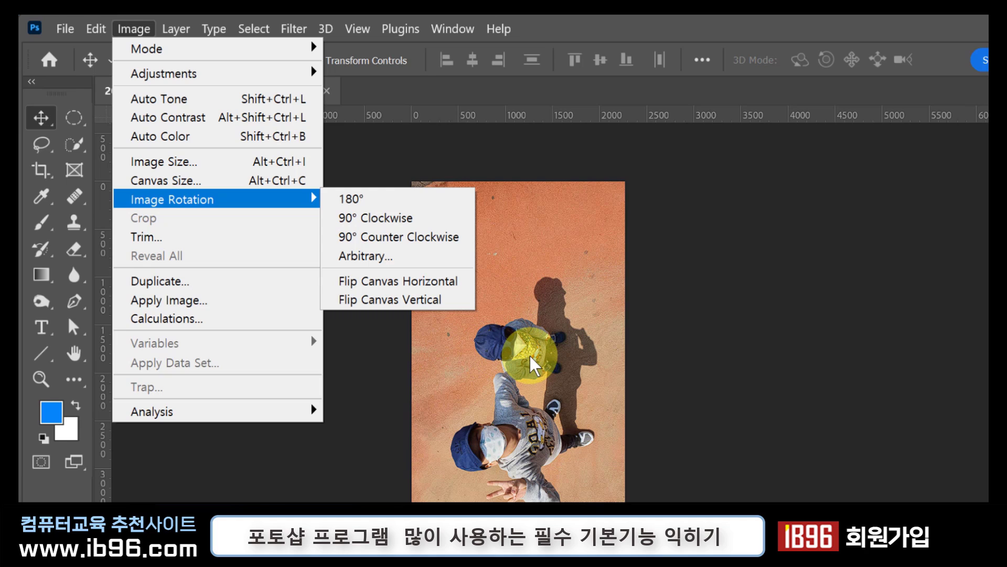
left_click(438, 285)
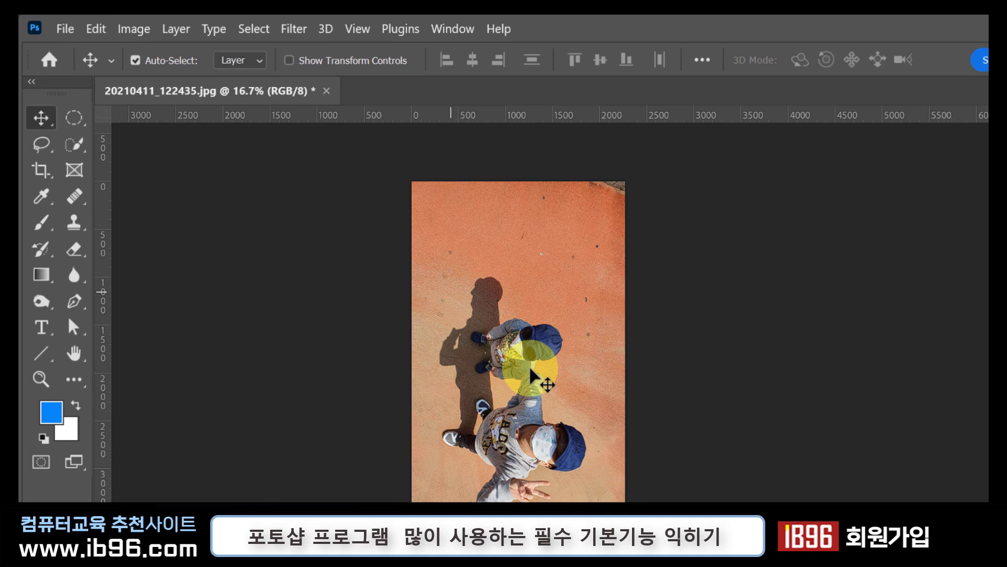
left_click(96, 29)
left_click(108, 49)
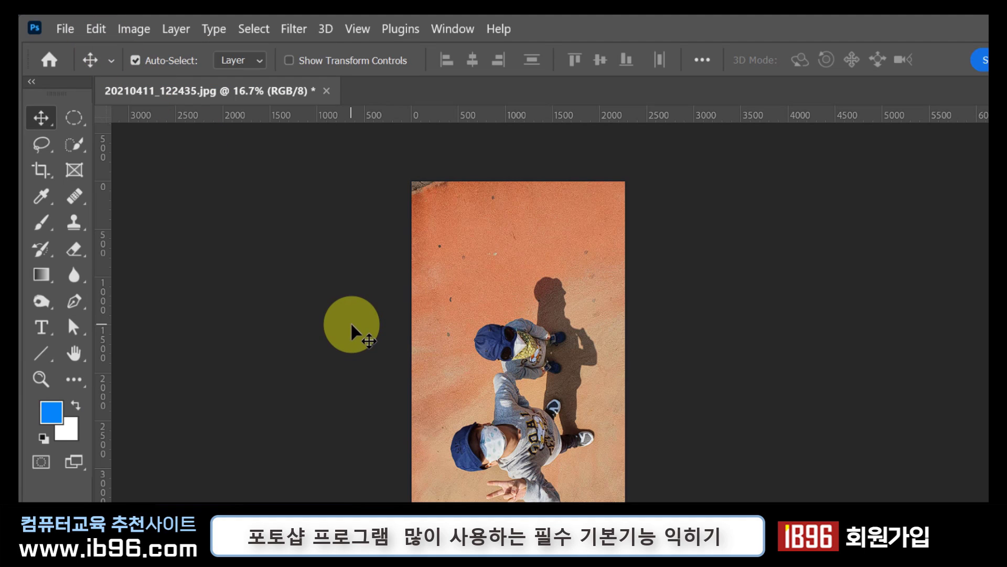
Step: Flip the canvas vertically, then flip it vertically a second time
left_click(132, 30)
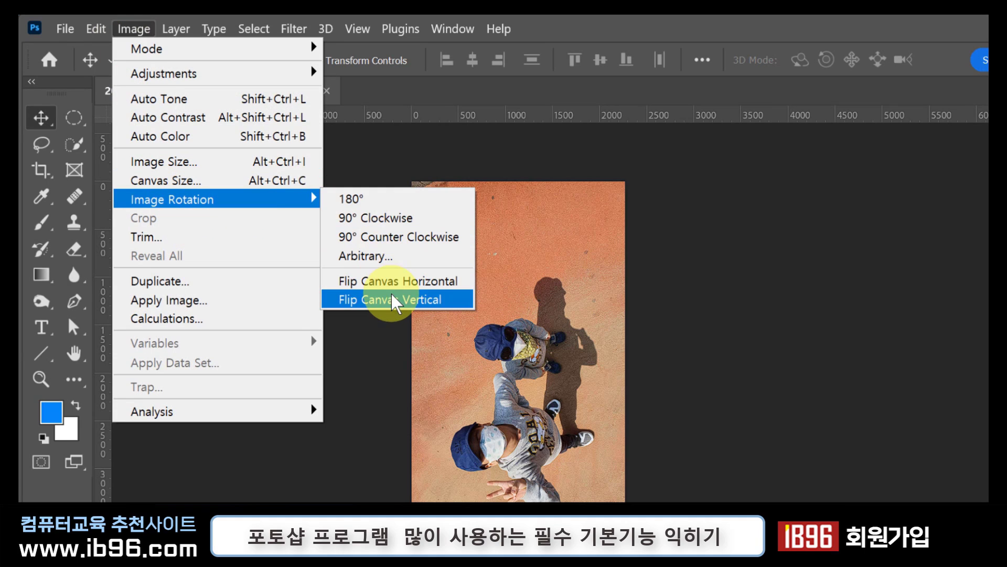
left_click(395, 307)
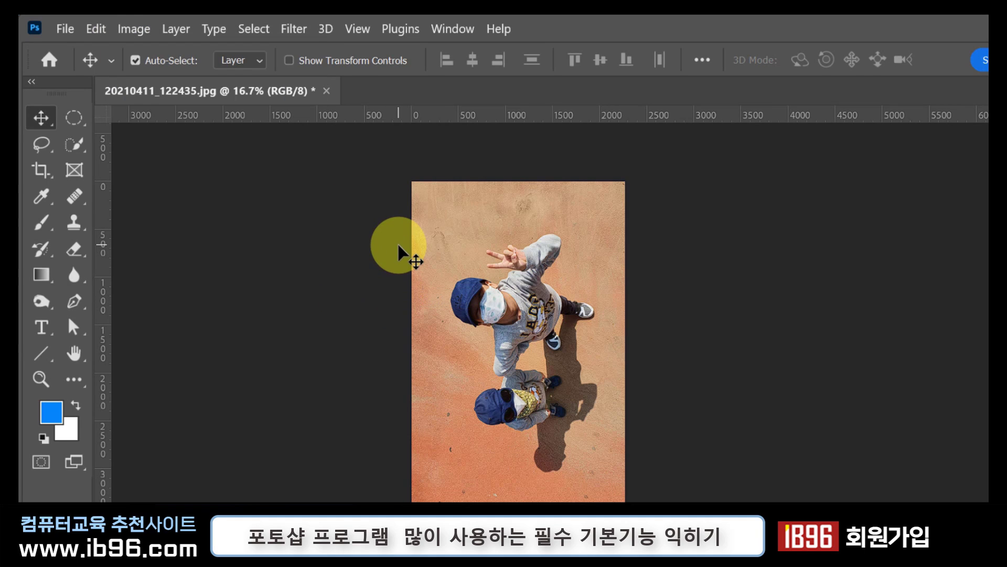
left_click(134, 31)
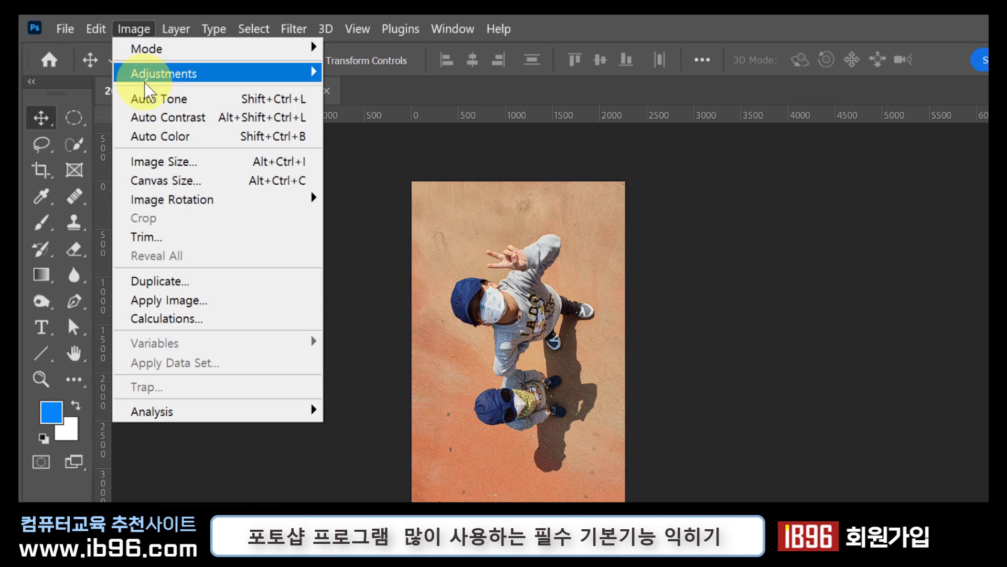
mouse_move(162, 199)
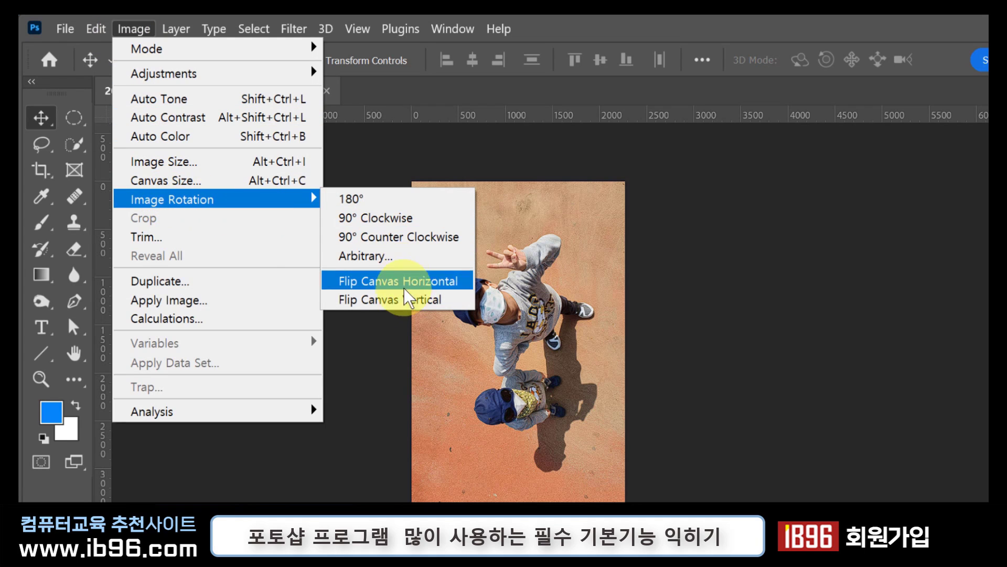
left_click(407, 304)
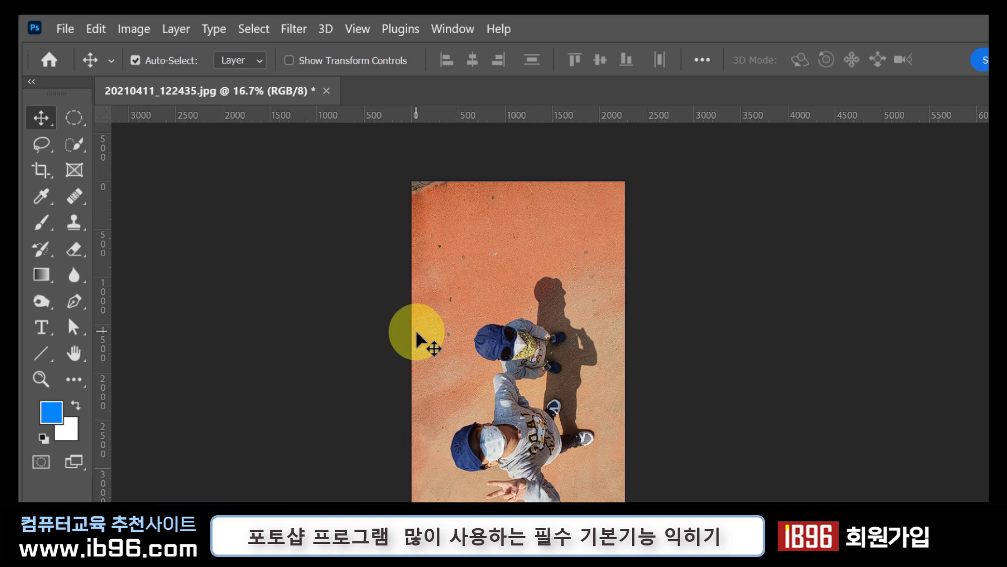
Step: Rotate the whole photo of the two children 90° clockwise
left_click_drag(490, 315, 409, 281)
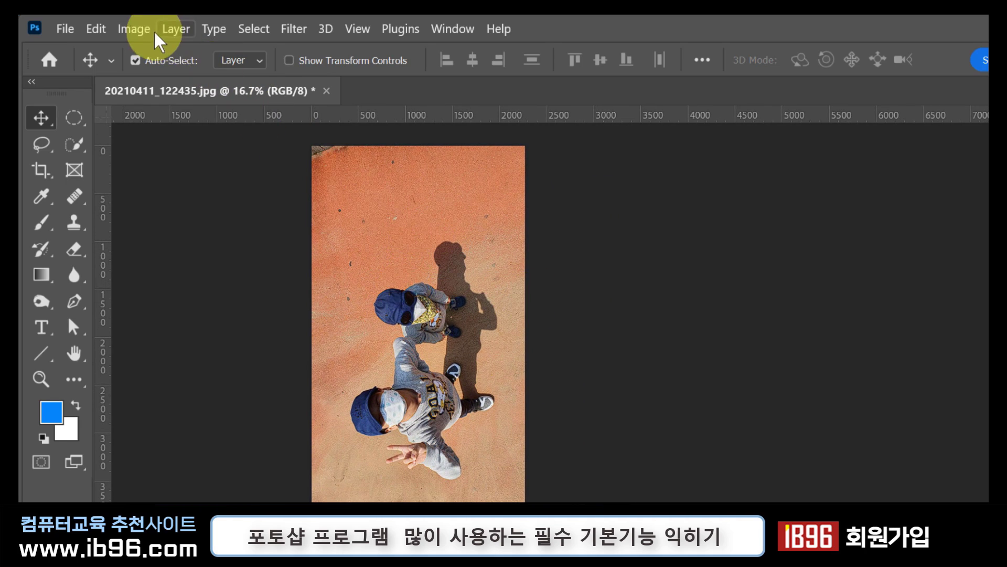
left_click(137, 30)
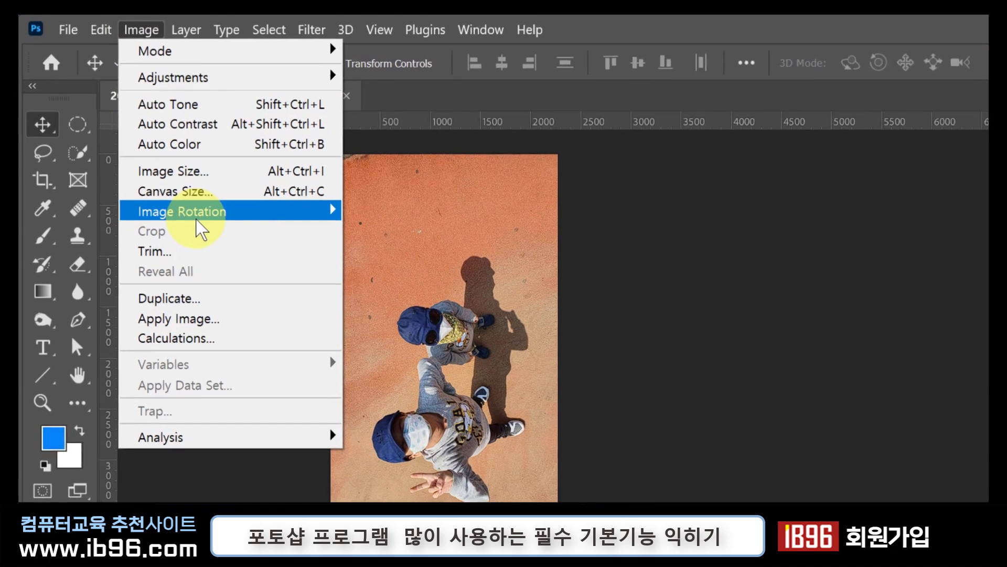
mouse_move(200, 211)
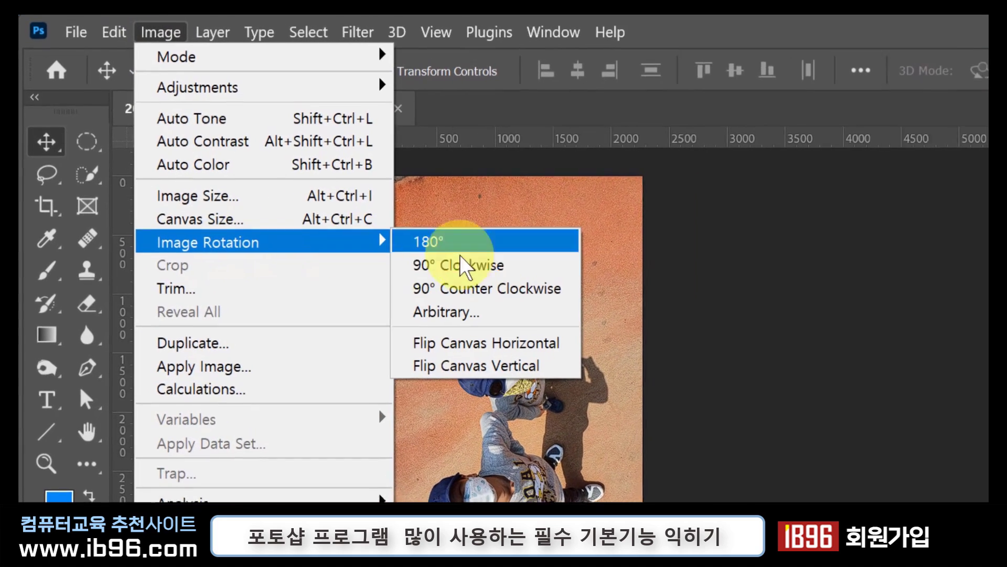
left_click(408, 229)
left_click_drag(658, 325, 470, 395)
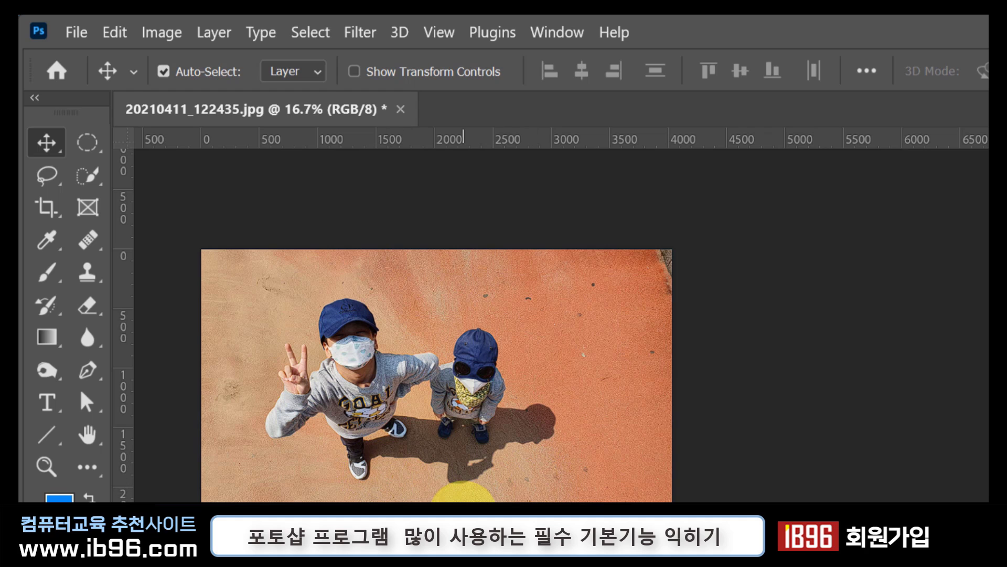
left_click(167, 34)
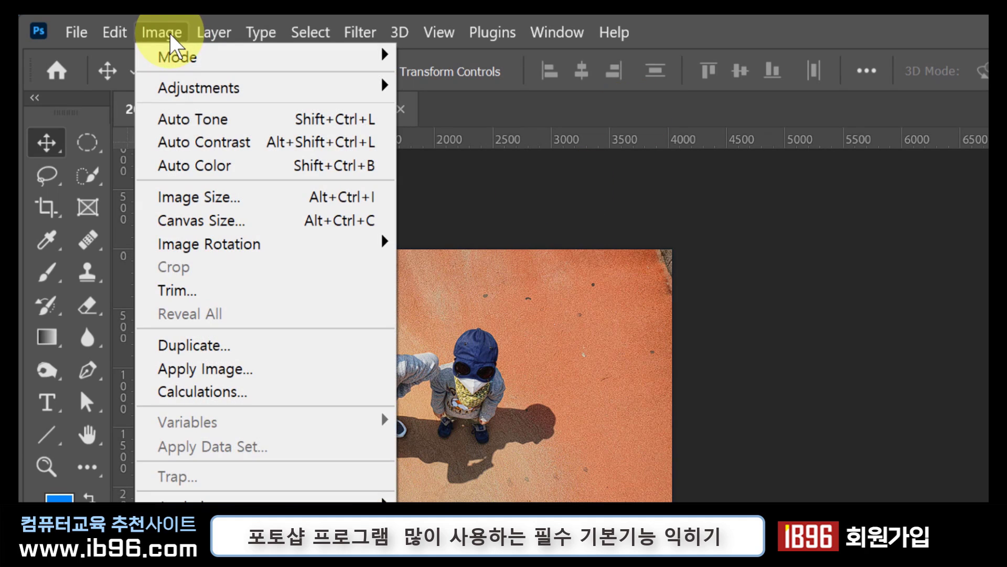
mouse_move(227, 253)
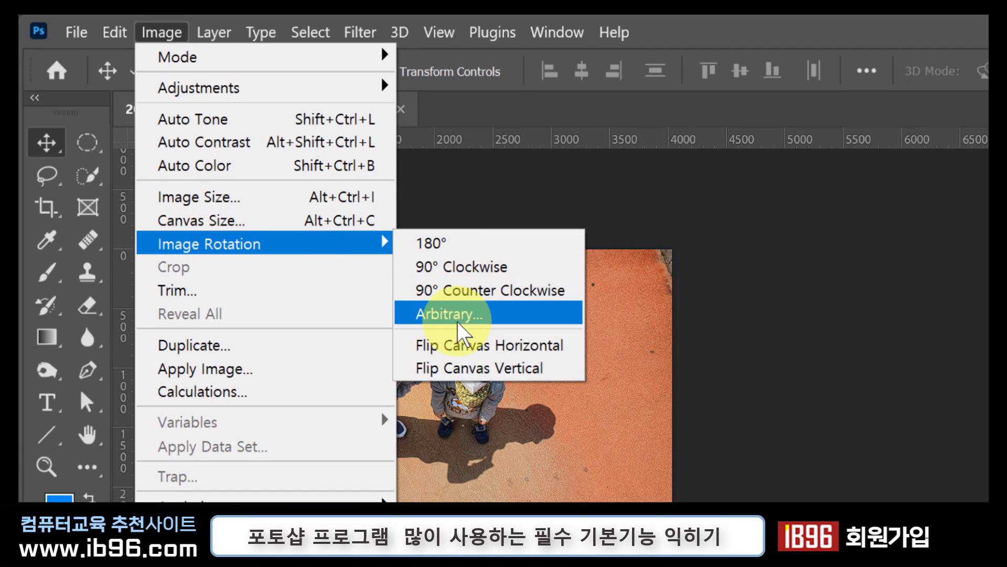
left_click(435, 314)
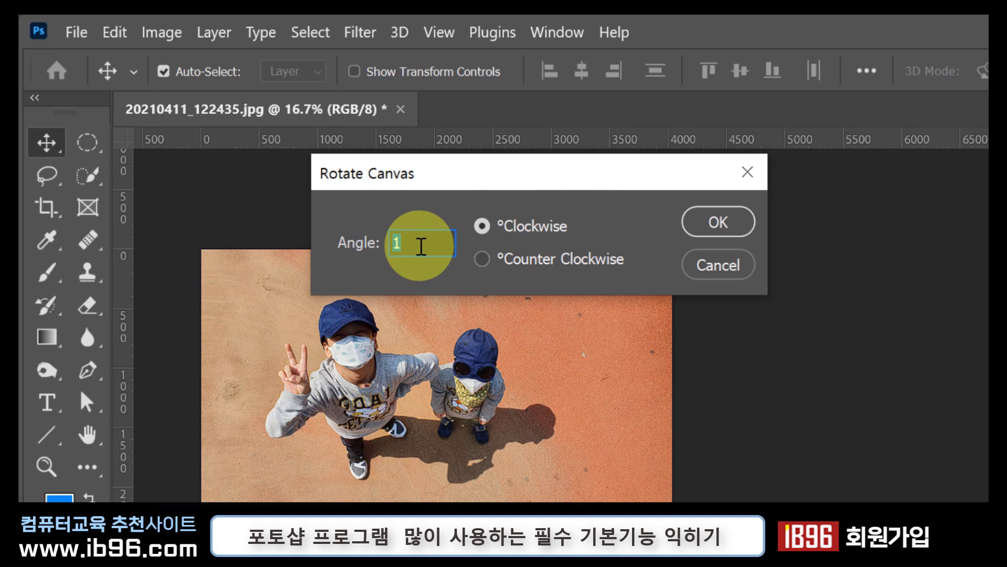
left_click(481, 259)
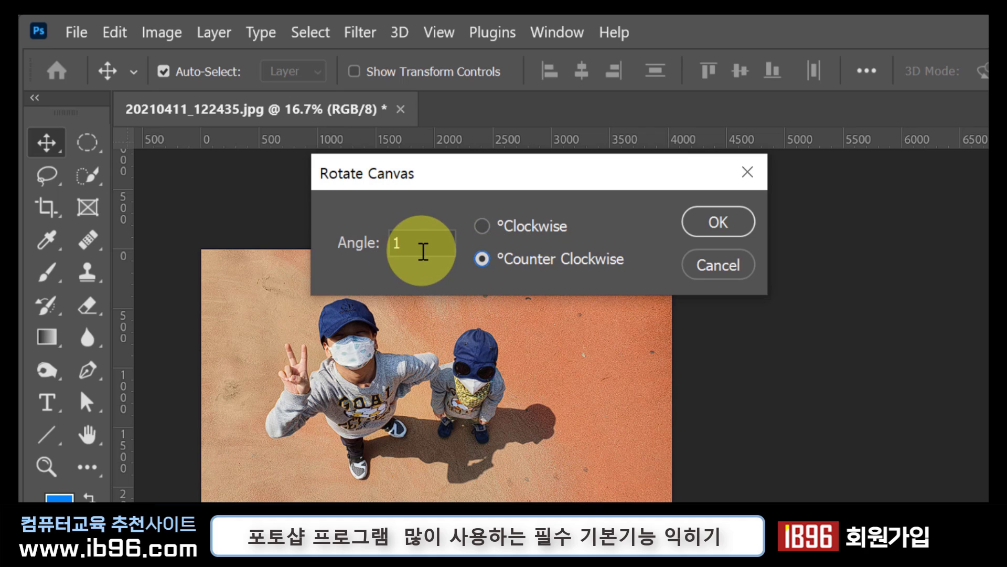
left_click(482, 225)
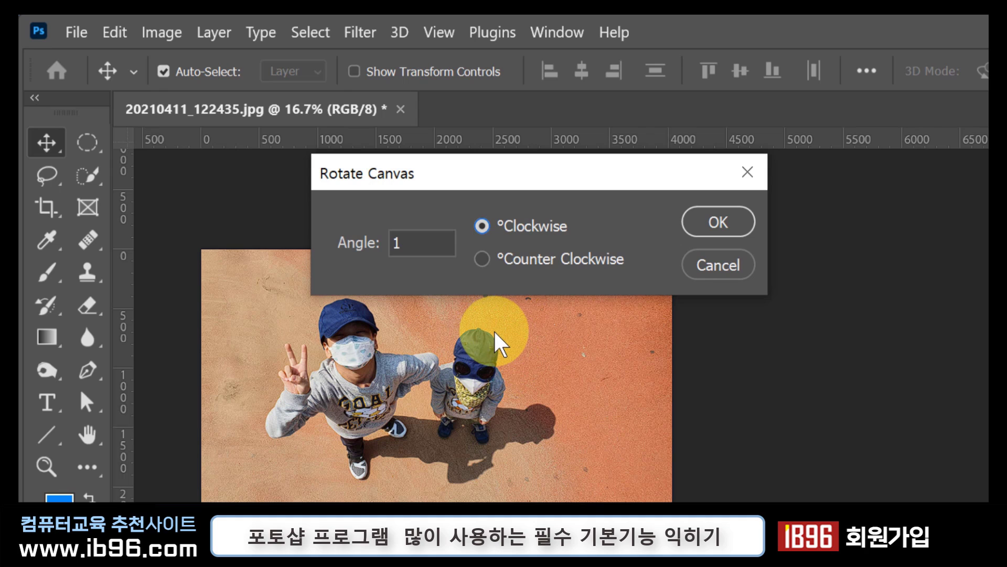
left_click(722, 265)
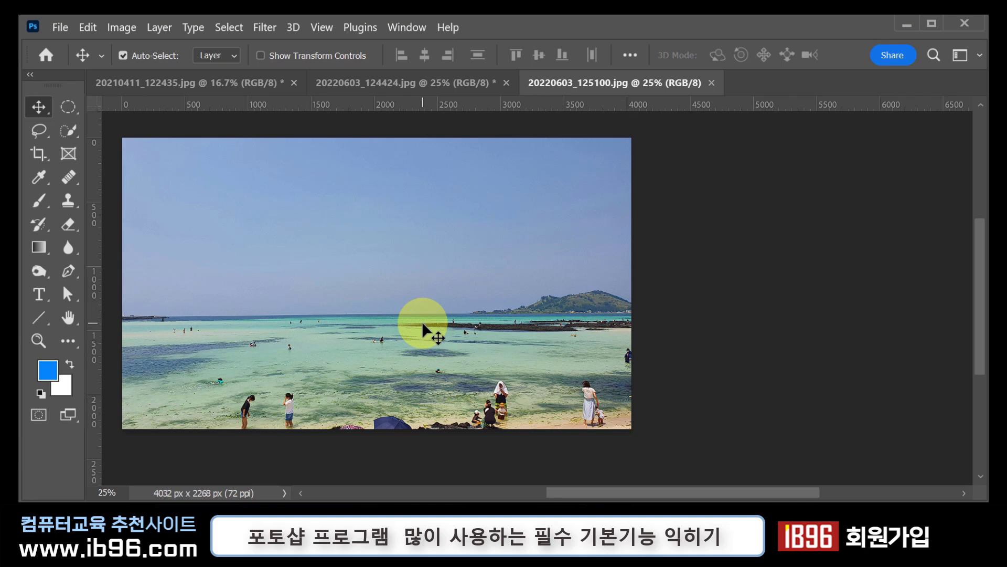
Step: Rotate the canvas of 20220603_124424.jpg by an arbitrary angle of 1° counter clockwise
left_click(394, 84)
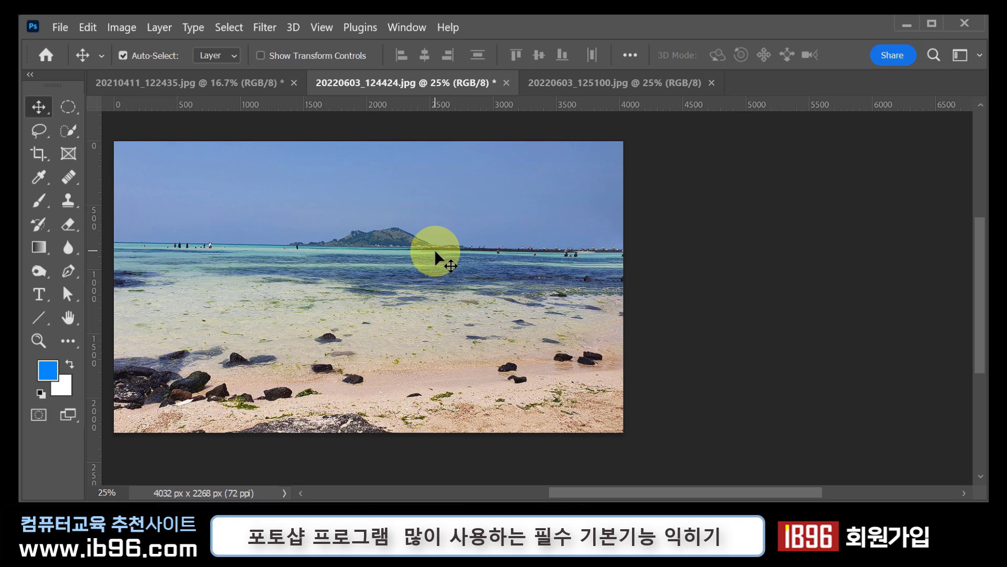
left_click(121, 27)
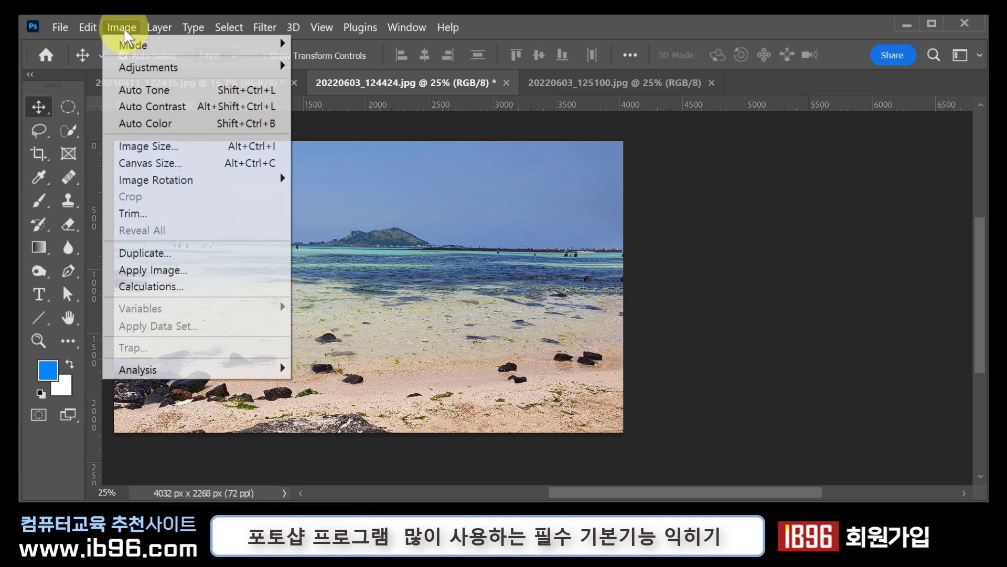
mouse_move(163, 181)
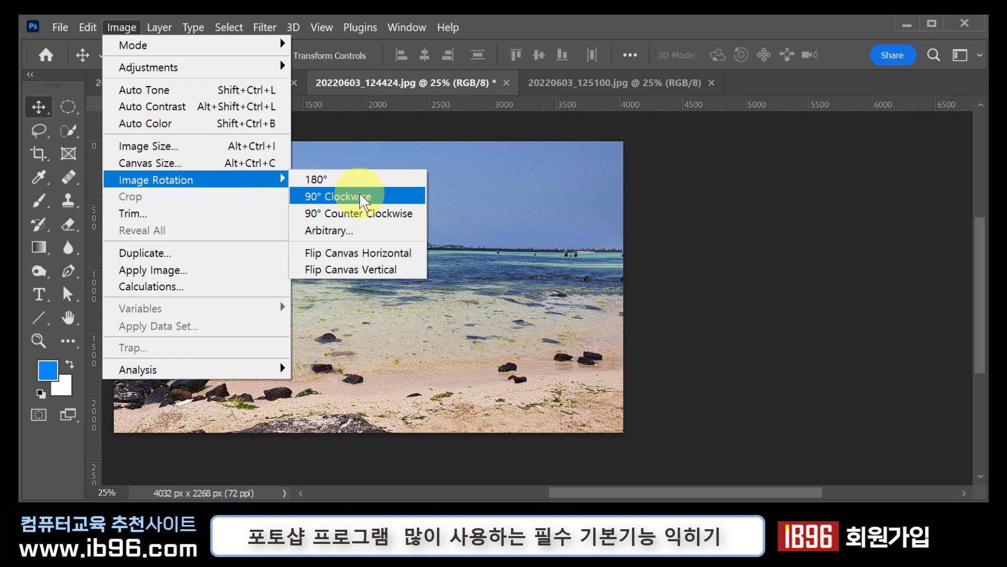
left_click(366, 234)
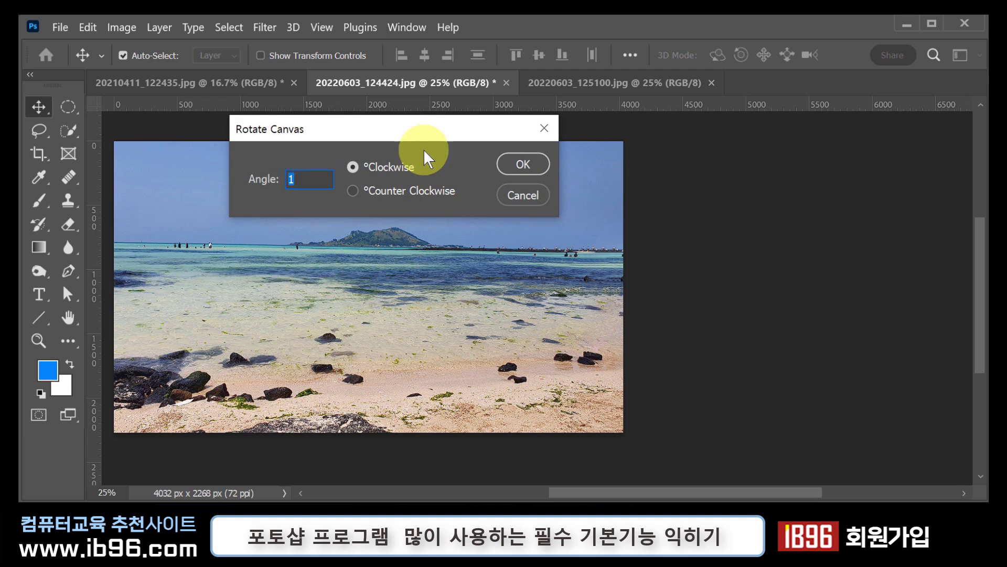
left_click_drag(417, 128, 423, 272)
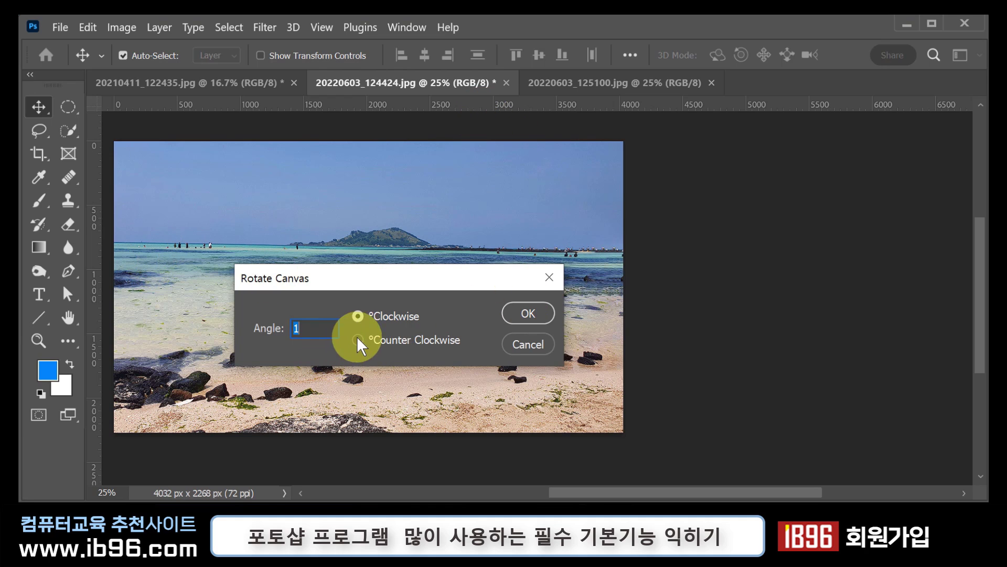
left_click(413, 342)
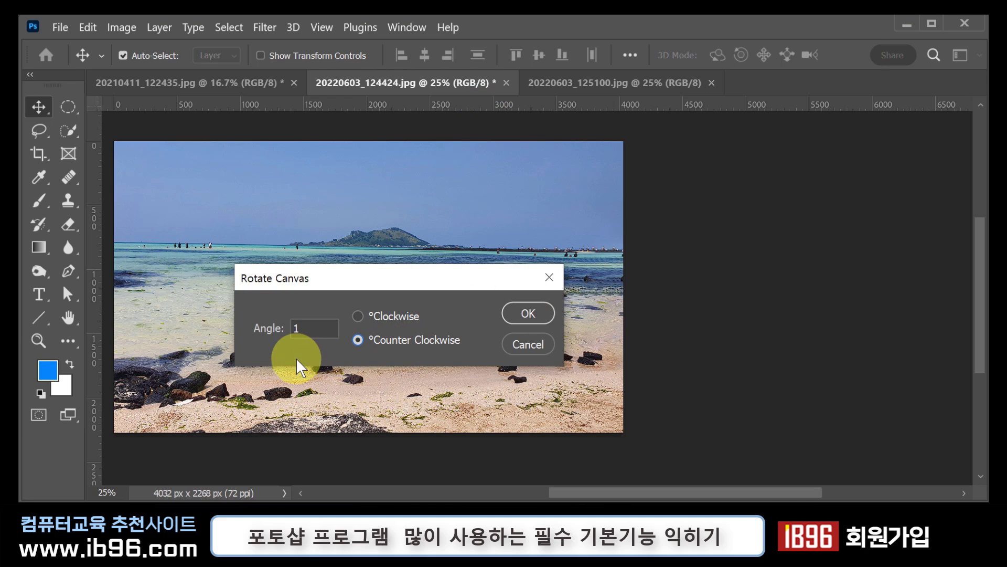
left_click(526, 313)
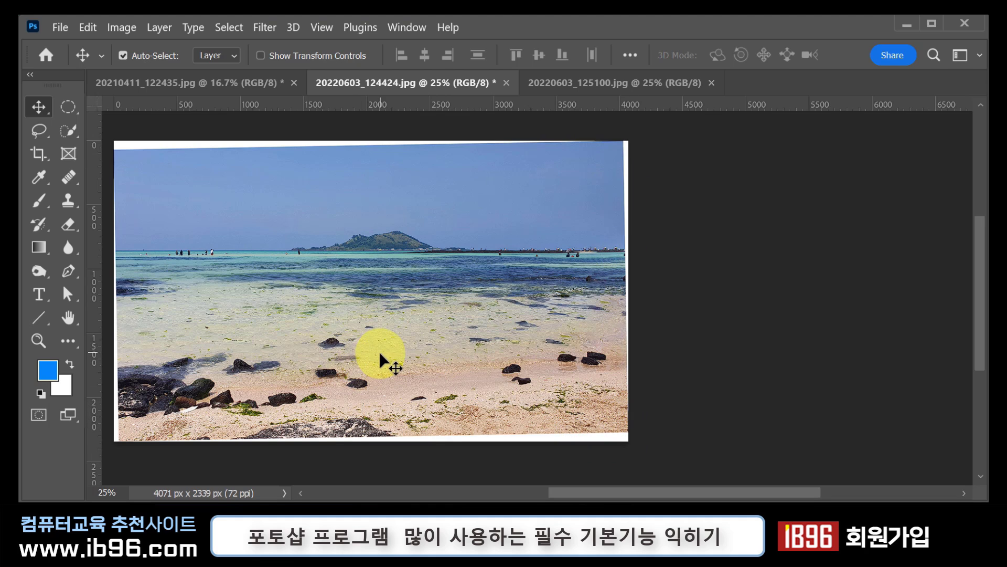
Step: Crop all four sides of the rotated beach photo just inside its white edges, to about 3935 × 2155 px
left_click(37, 154)
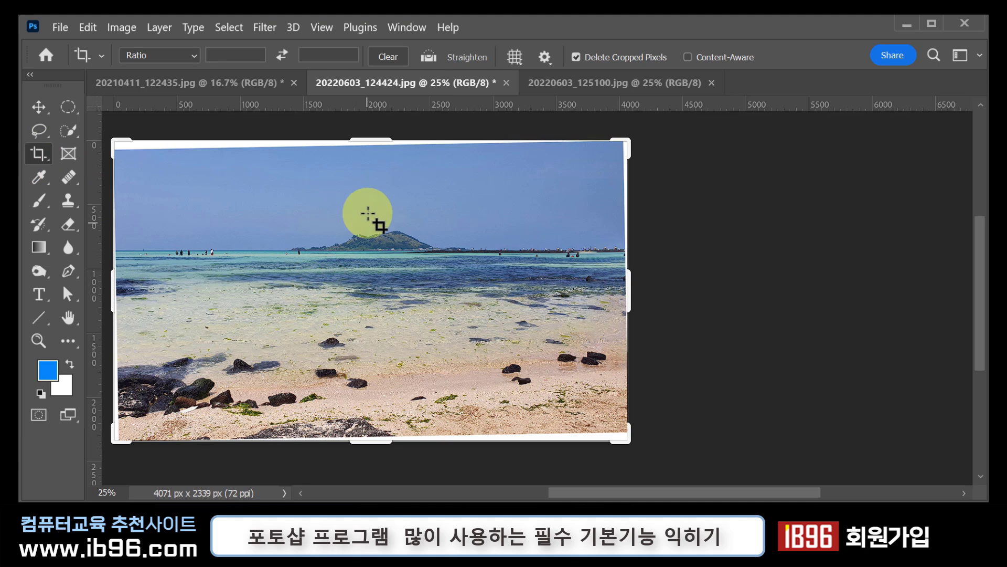
left_click_drag(369, 141, 369, 144)
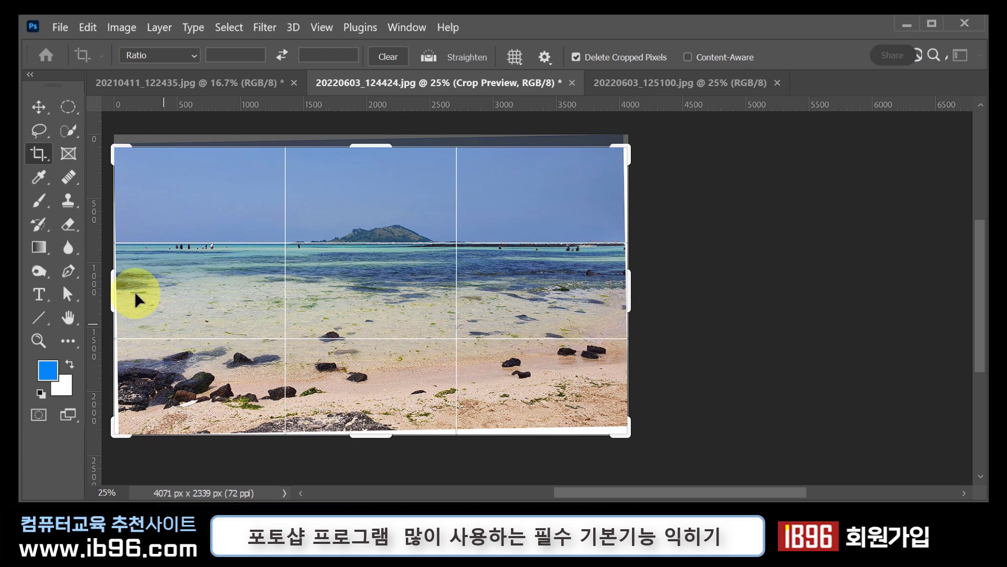
left_click_drag(118, 297, 120, 298)
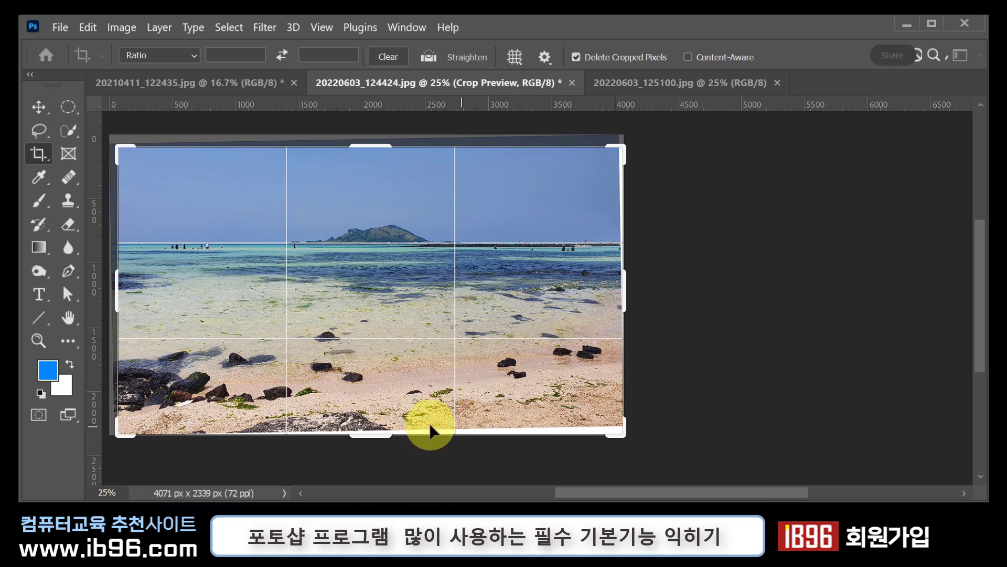
left_click_drag(385, 434, 383, 428)
left_click_drag(625, 288, 619, 287)
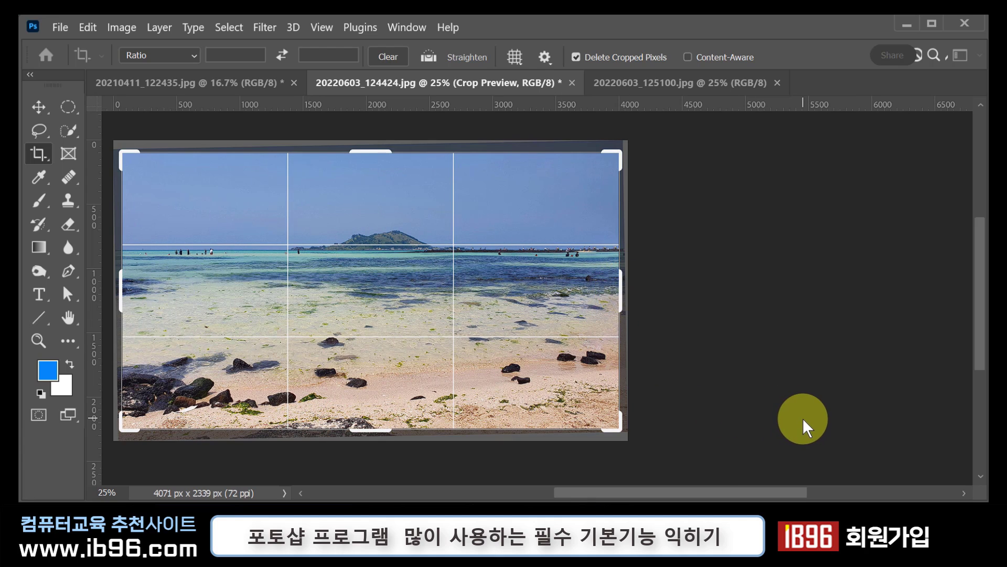
double_click(411, 314)
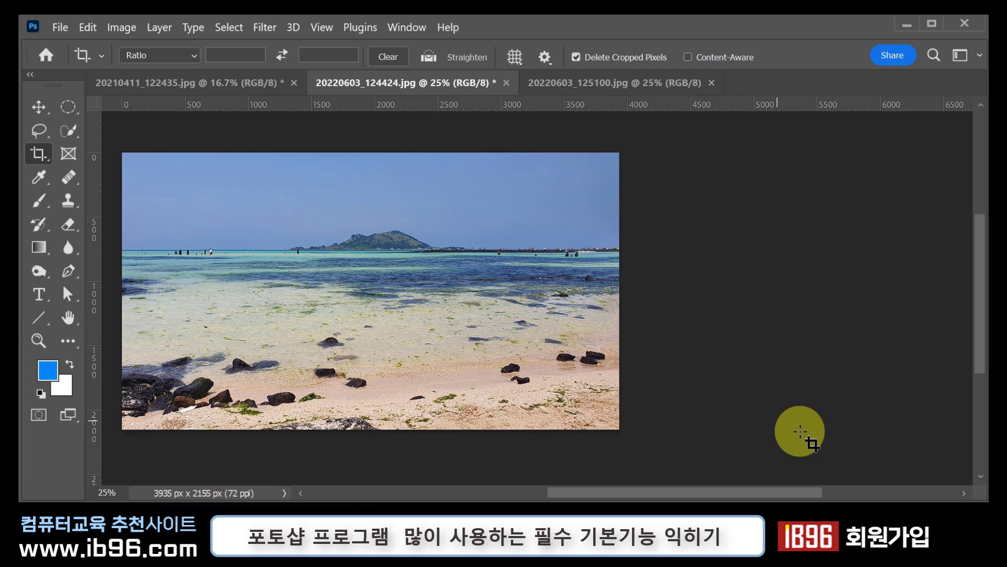
Step: Undo the beach photo's crop and rotation, and redo them
key("ctrl")
key("ctrl+z")
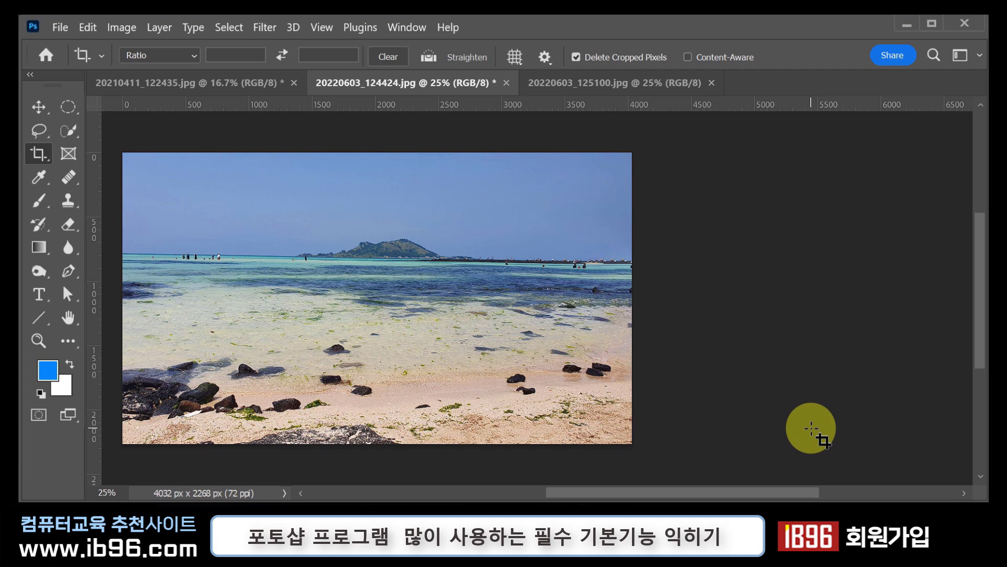
key("ctrl+shift+z")
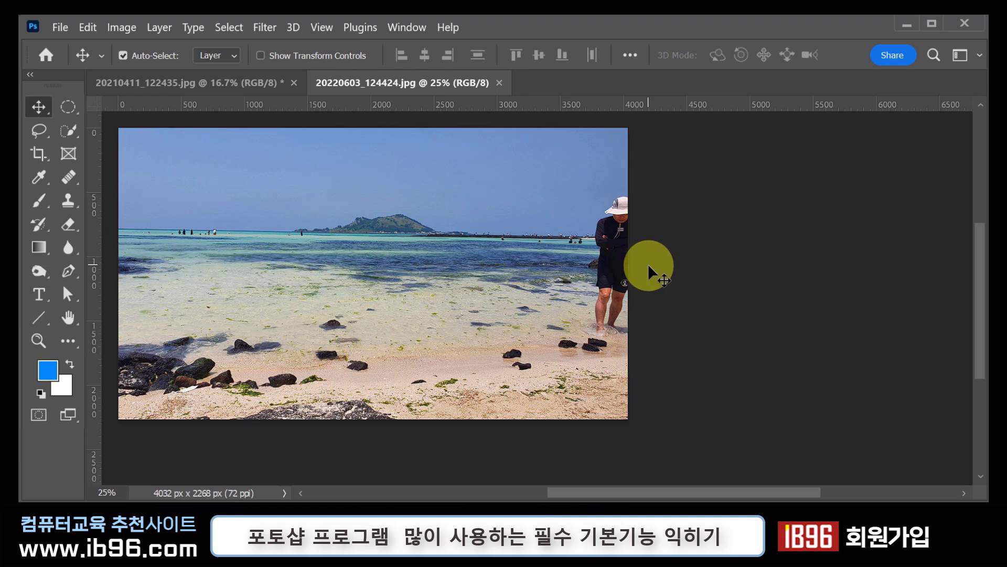
Step: Crop the beach photo to about 3736 × 2084 px, cutting off the standing person and a strip of the lower foreground
left_click(38, 154)
left_click_drag(628, 273, 609, 274)
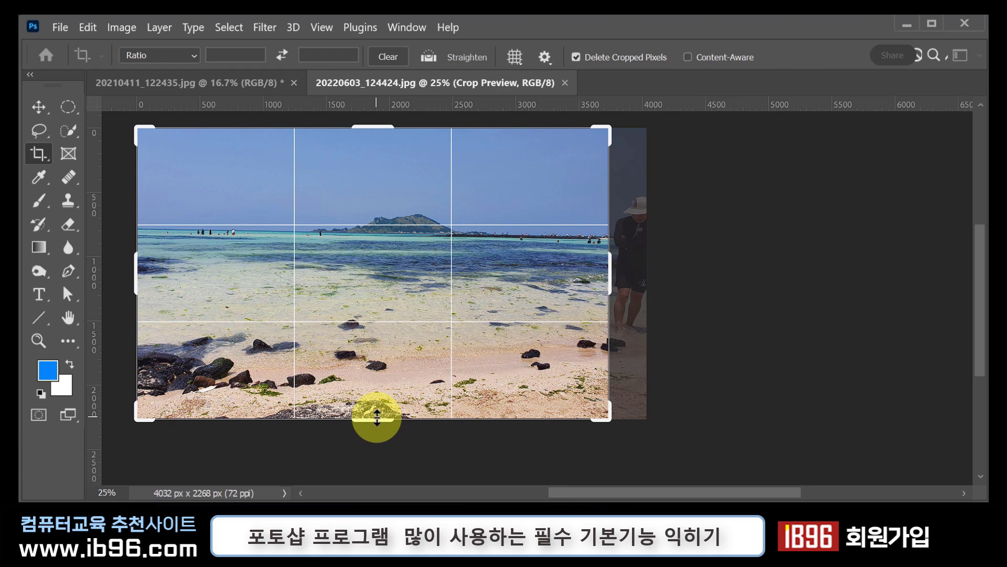
left_click_drag(376, 417, 379, 404)
key("Return")
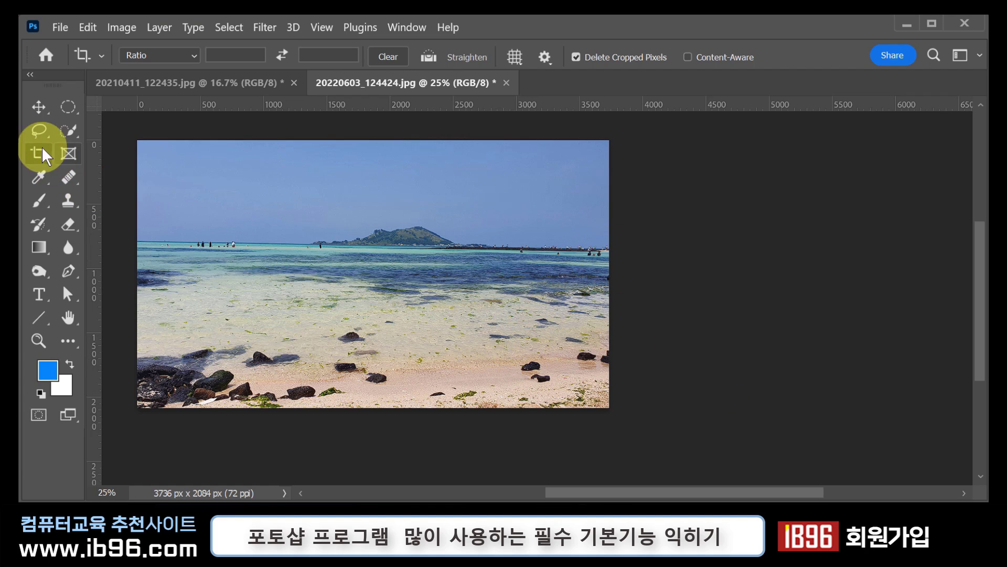
left_click(125, 27)
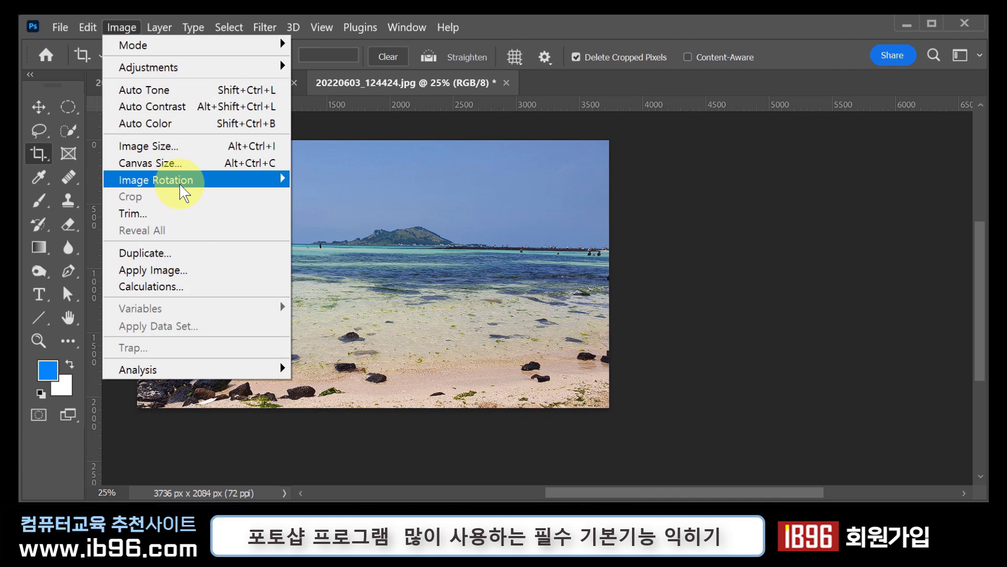
mouse_move(182, 184)
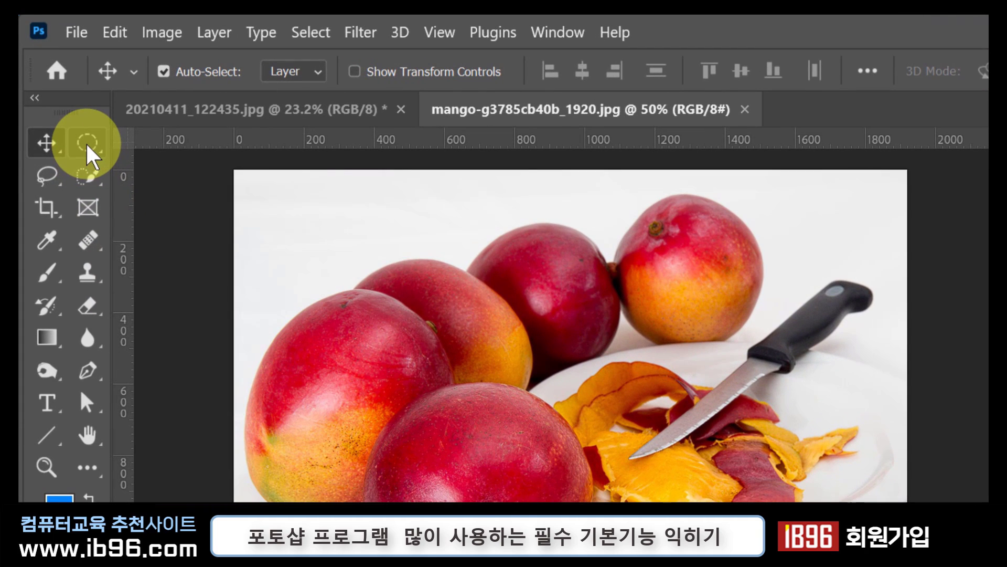
Step: Look through the tools grouped with the Elliptical Marquee, Lasso and Quick Selection tools
left_click(94, 156)
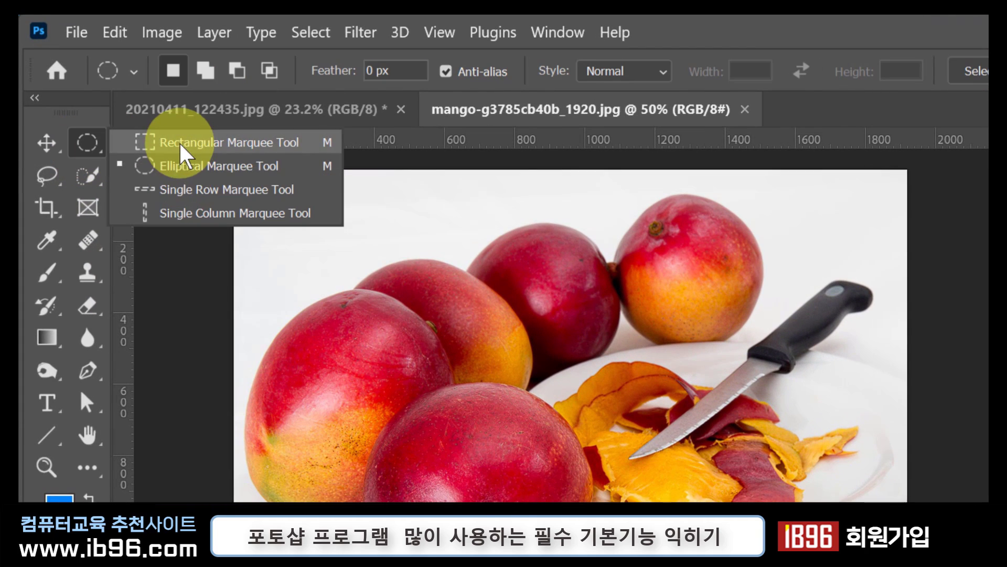
left_click(59, 177)
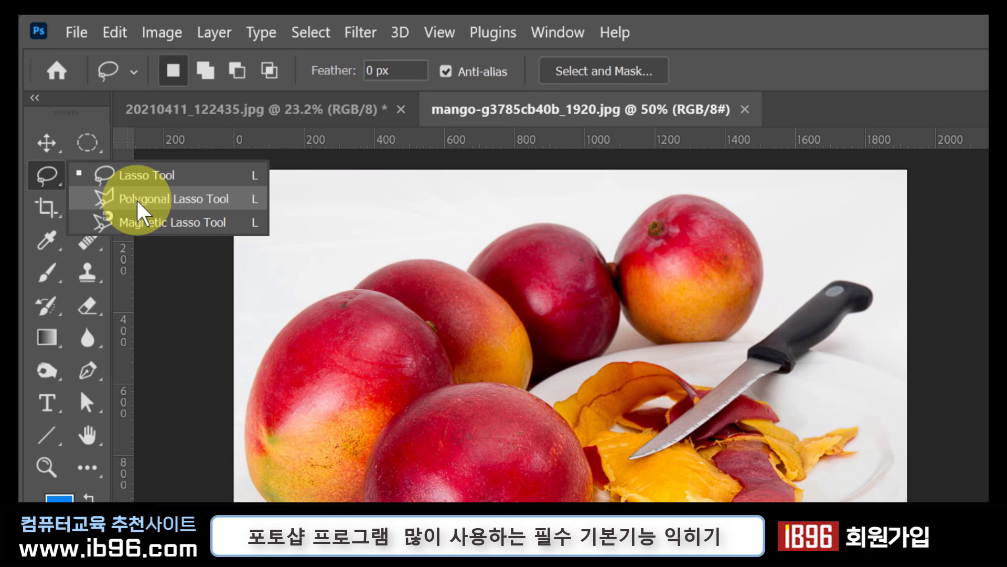
left_click(44, 181)
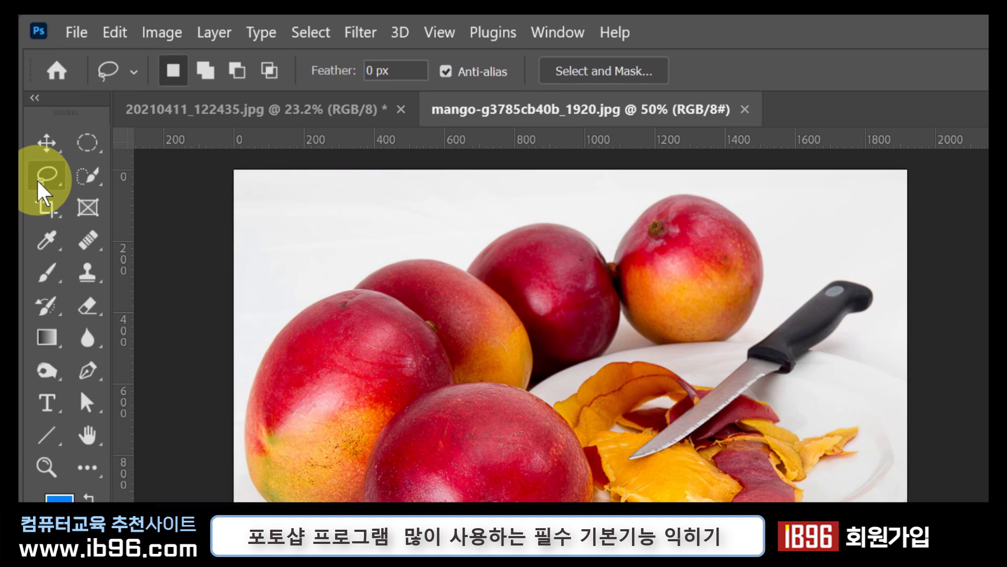
left_click(94, 175)
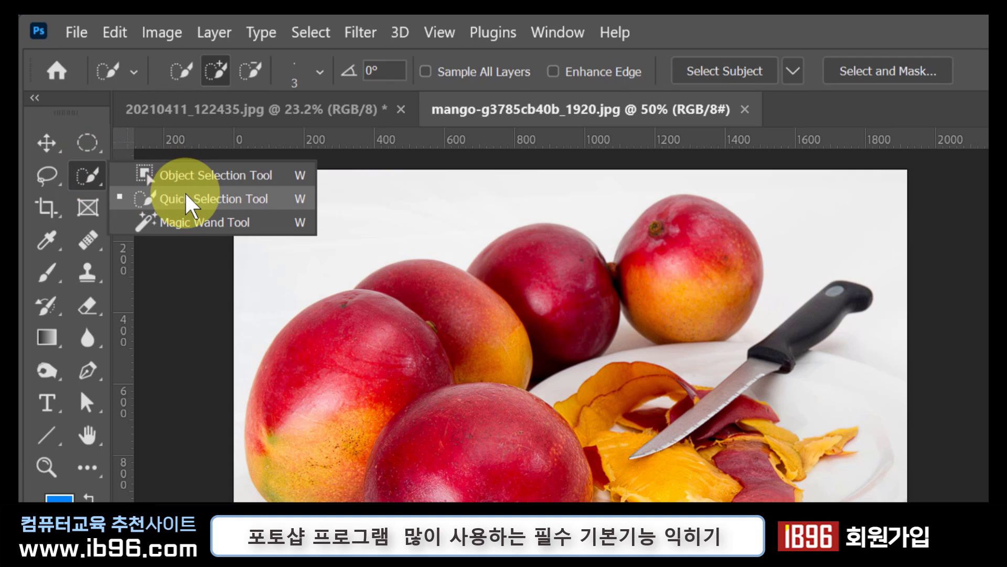
left_click(85, 177)
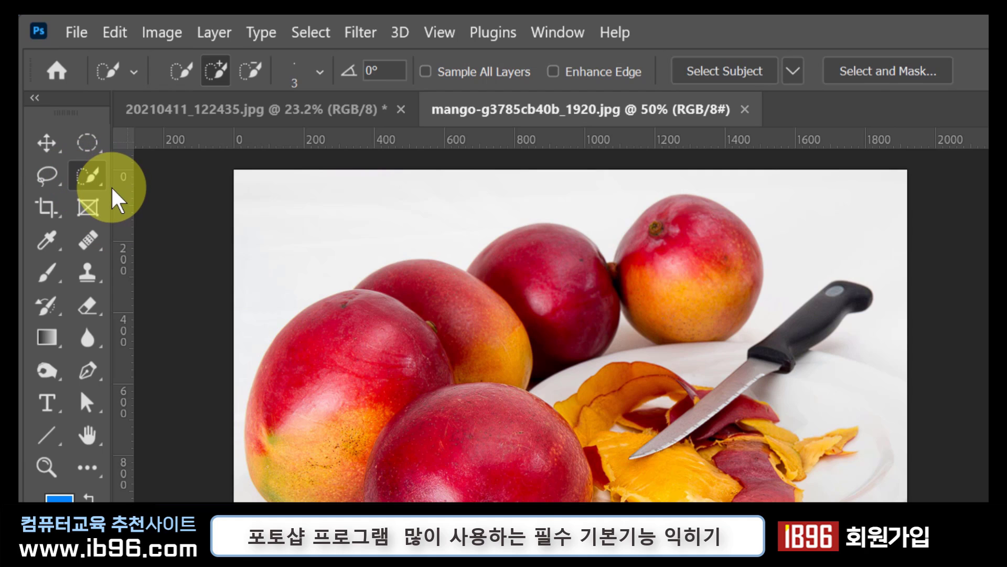
Step: Select the round mango at the front of the photo with an elliptical marquee that follows its outline
key("m")
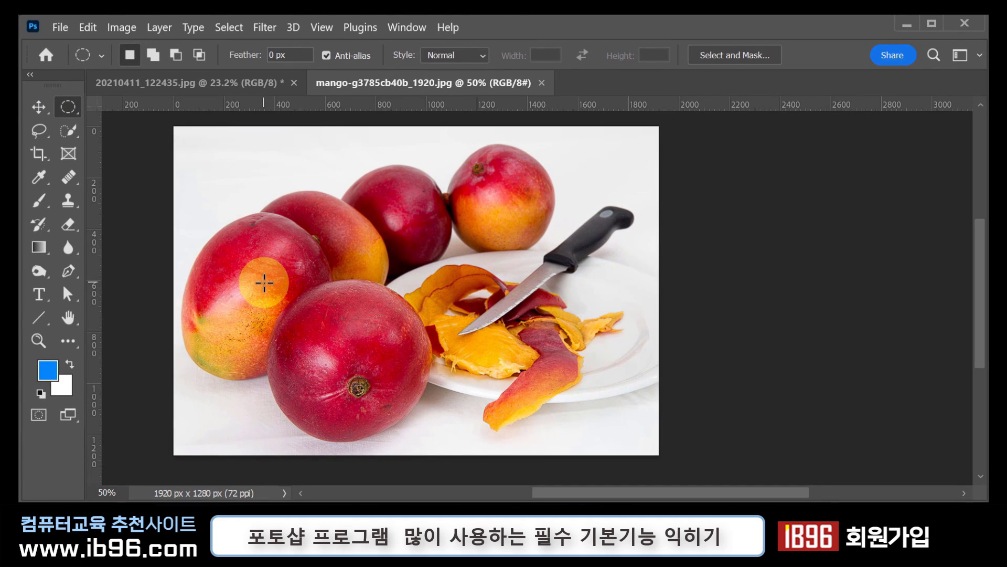
left_click_drag(264, 282, 430, 441)
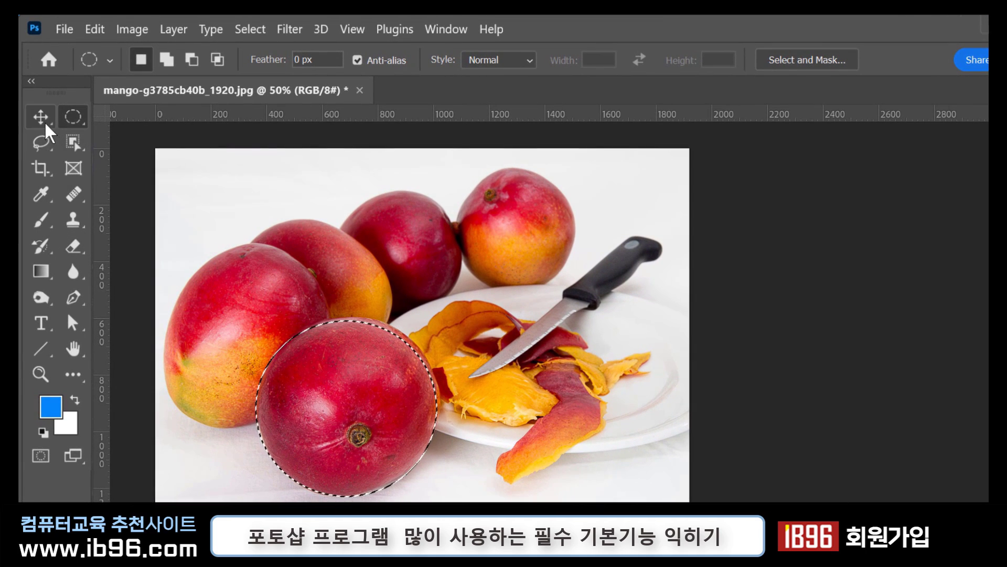
Step: Try moving the selected mango onto the plate and placing a duplicate of it there, undoing each attempt
left_click(40, 118)
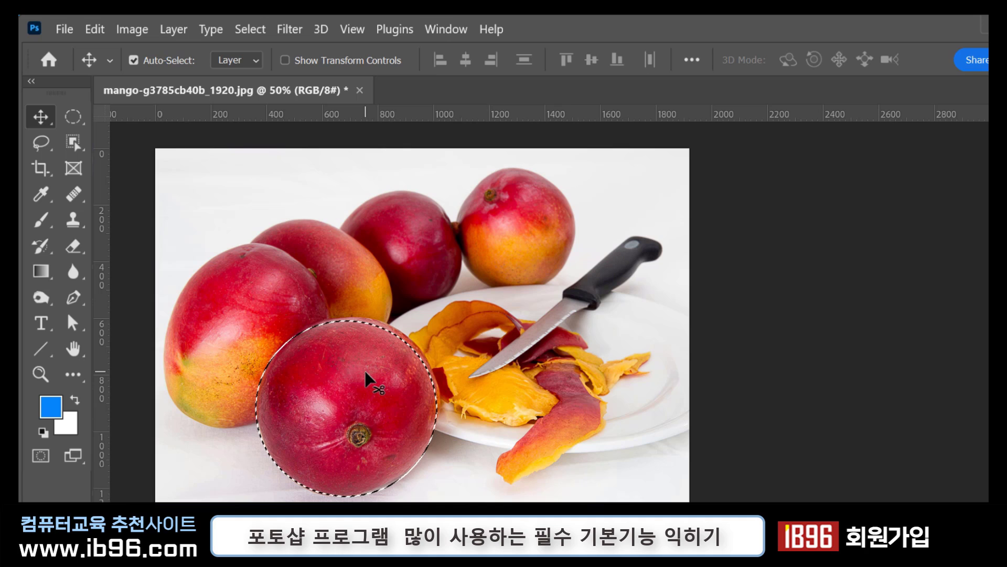
left_click_drag(366, 374, 586, 371)
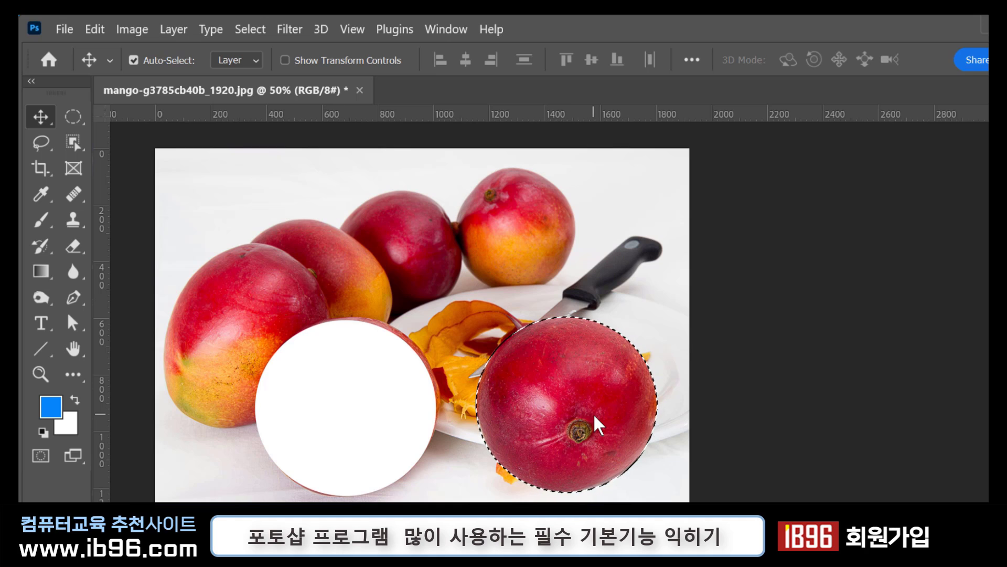
key("ctrl")
key("ctrl+z")
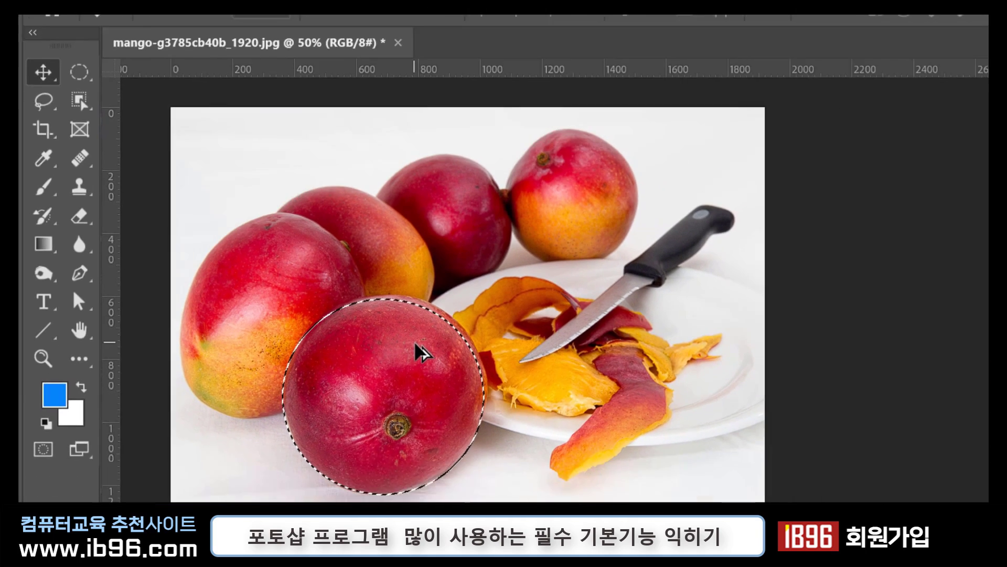
left_click_drag(420, 352, 651, 346)
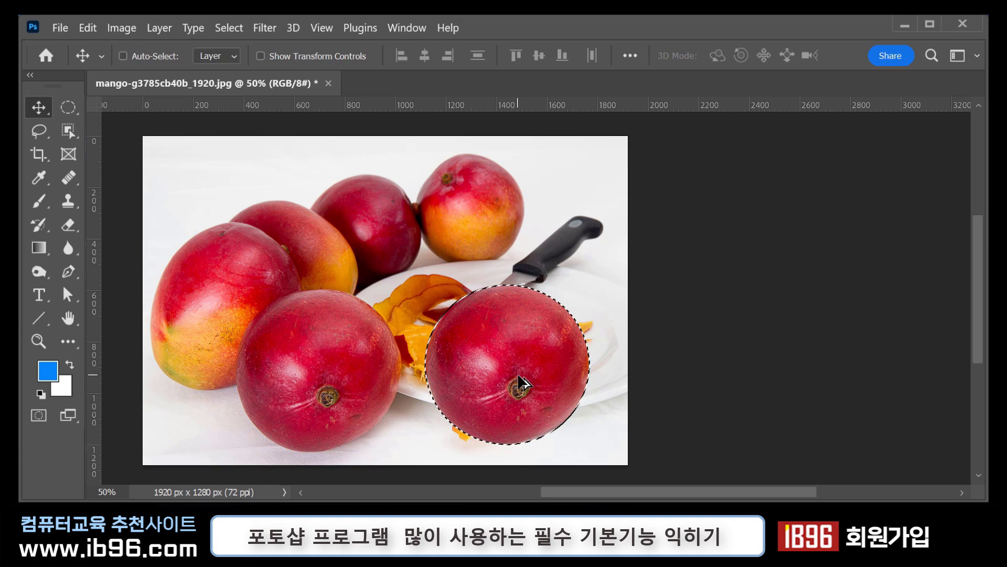
key("ctrl+z")
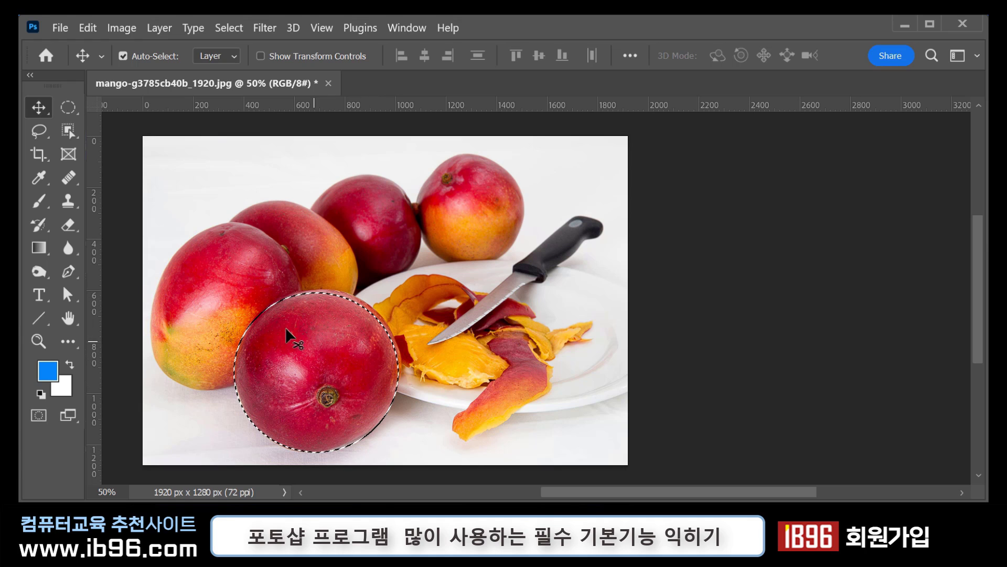
Step: Try Brightness/Contrast on the selected mango, with brightness at 67 and, with brightness reset to 0, contrast at 31
left_click(123, 25)
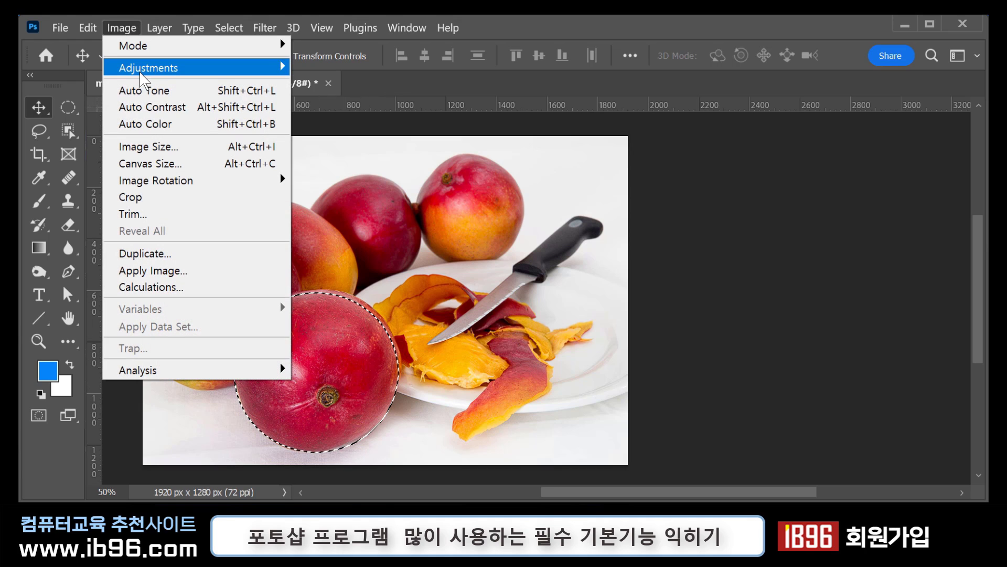
mouse_move(142, 71)
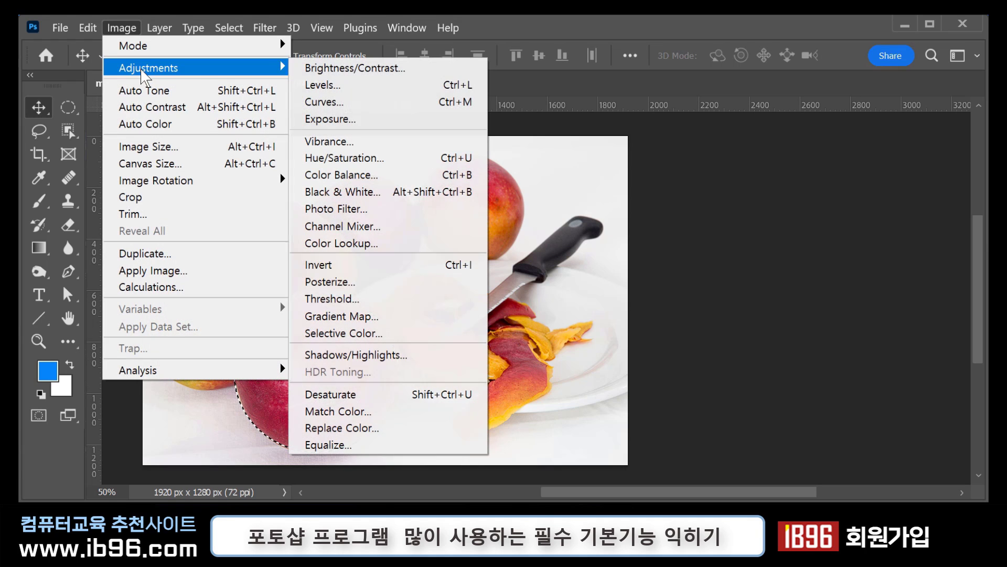
left_click(365, 67)
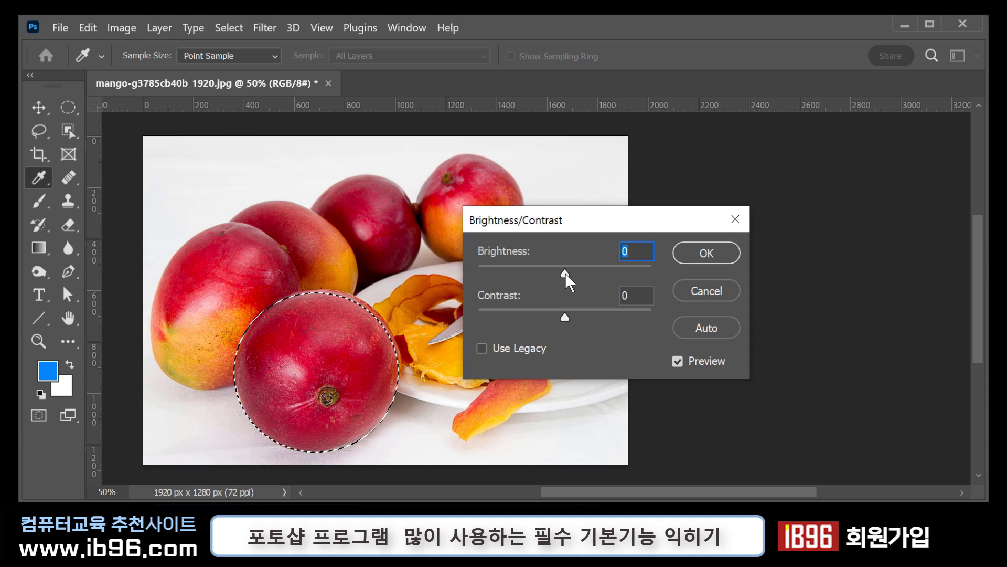
left_click_drag(565, 272, 603, 271)
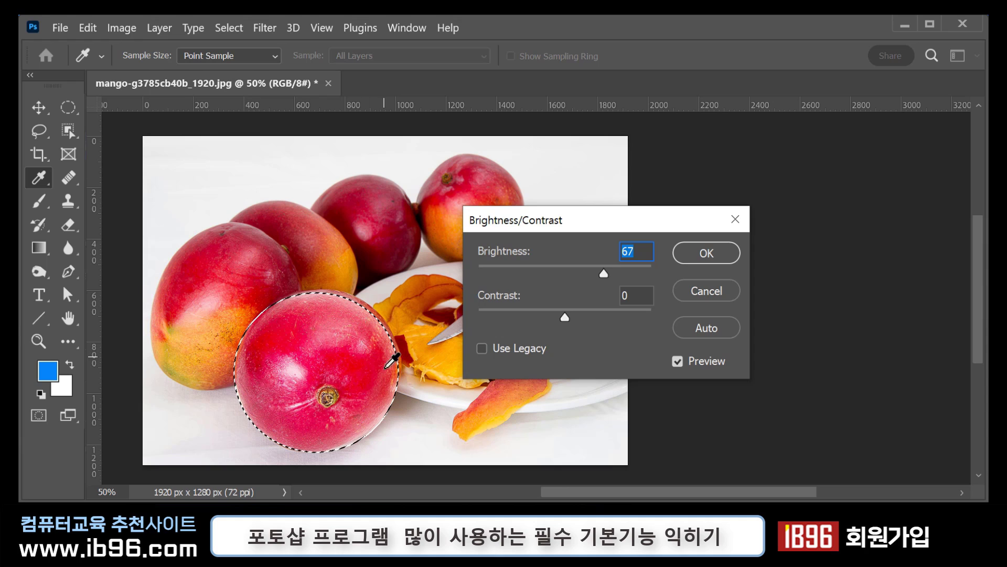
left_click_drag(604, 274, 564, 271)
left_click_drag(565, 317, 594, 322)
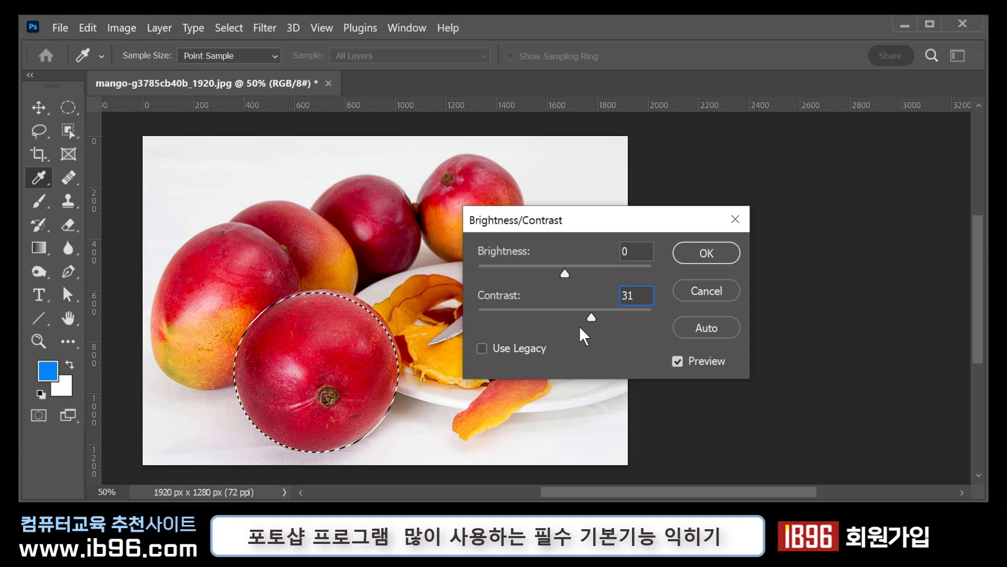
left_click_drag(501, 334, 568, 334)
key("Return")
Step: Show the Layers panel and copy the selected mango to a new layer
key("v")
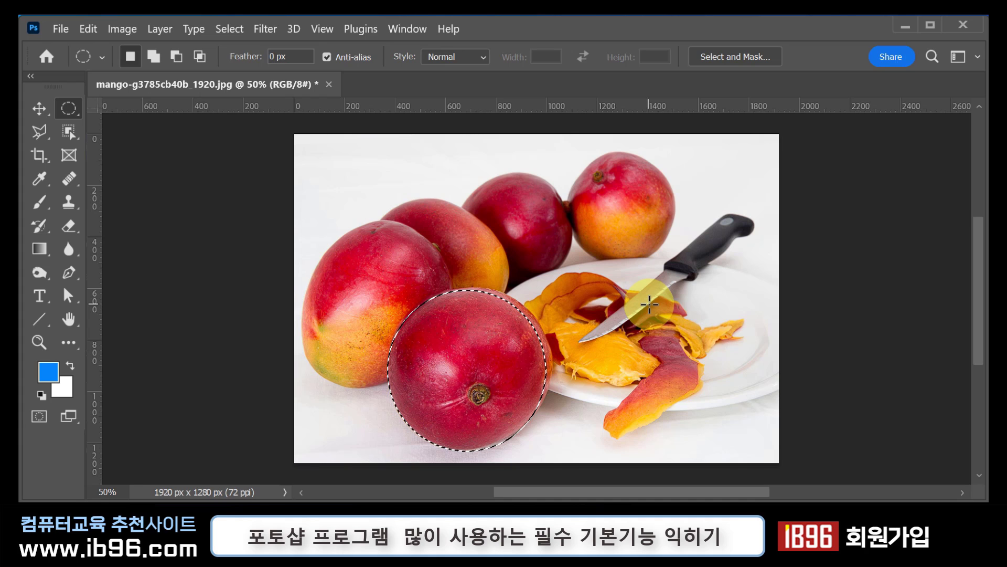
left_click(418, 33)
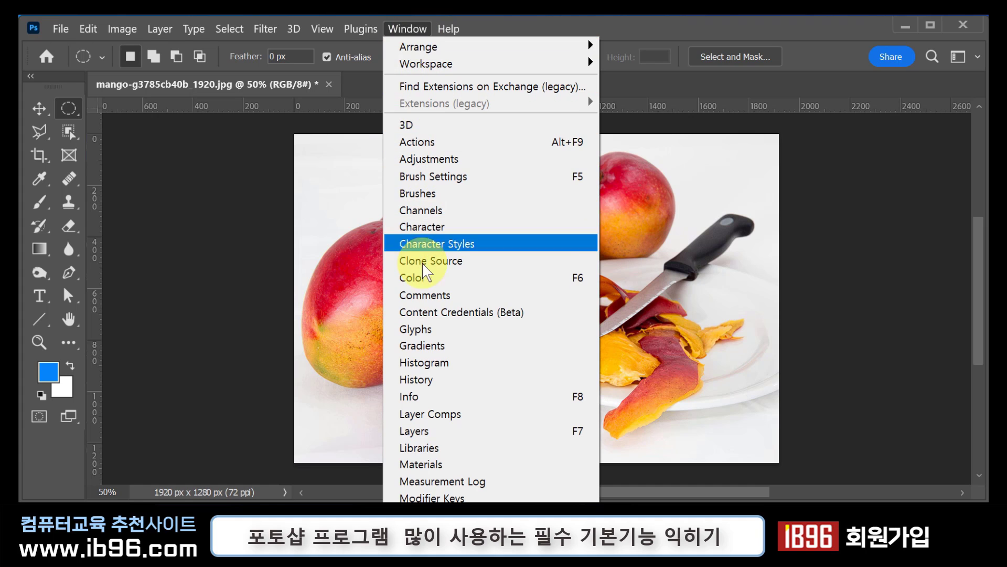
left_click(432, 430)
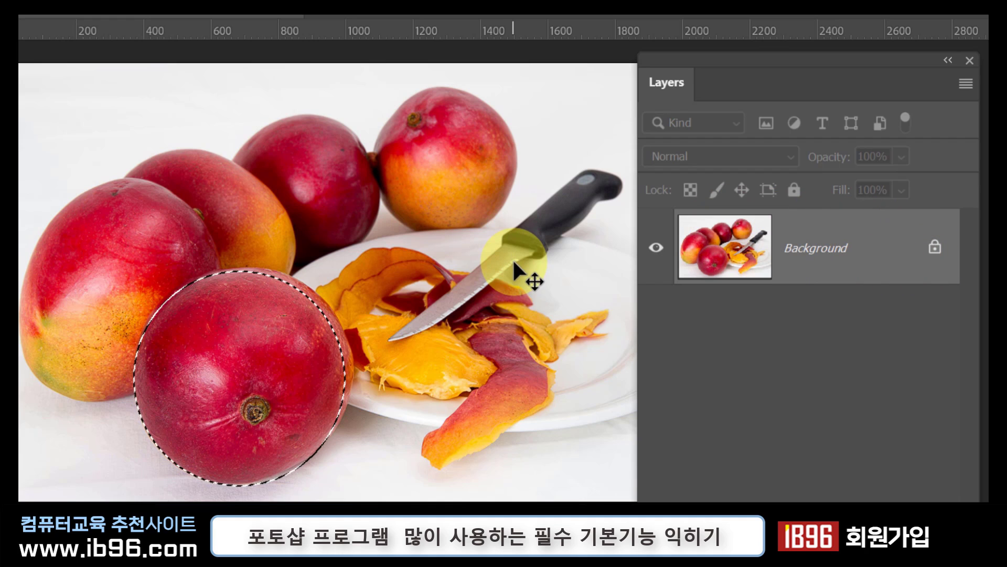
key("ctrl+j")
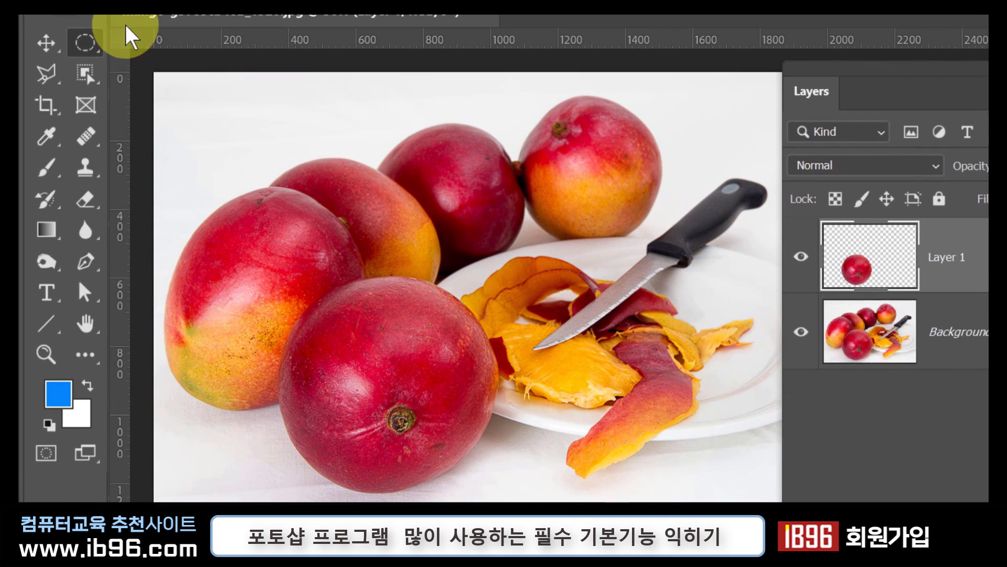
Step: Move the mango copy on Layer 1 onto the plate, over the peels and the knife blade
left_click(46, 45)
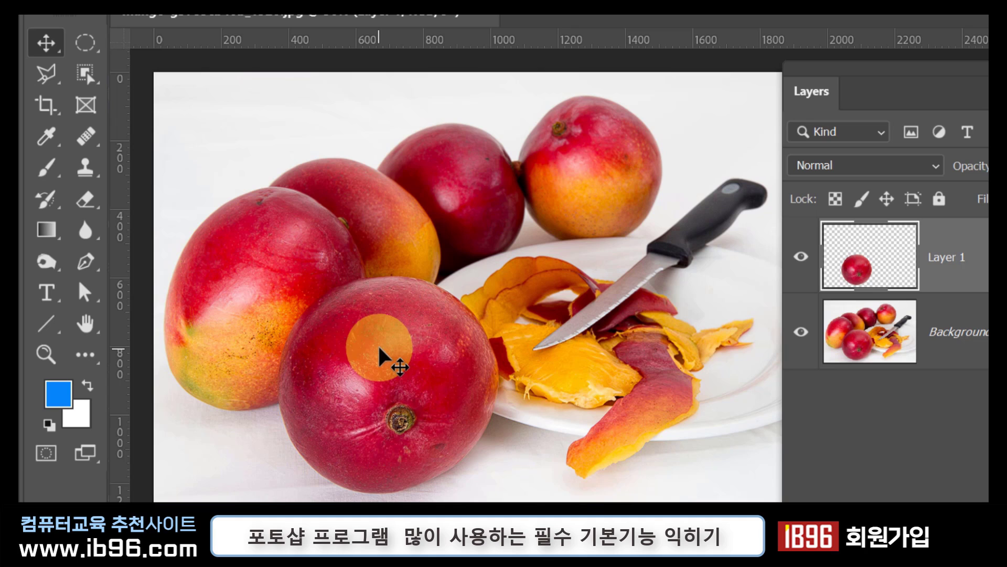
left_click_drag(386, 354, 644, 352)
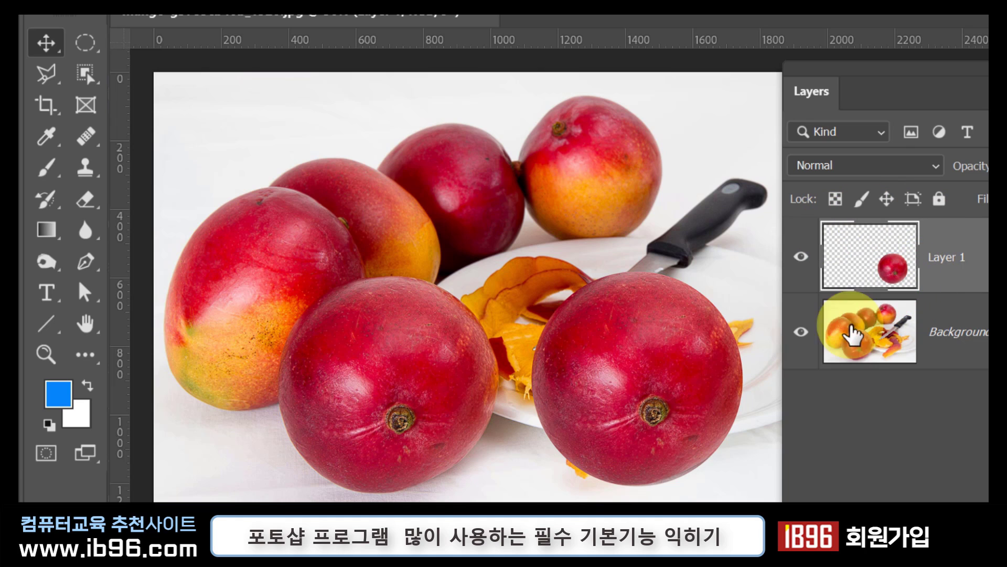
left_click_drag(648, 379, 701, 440)
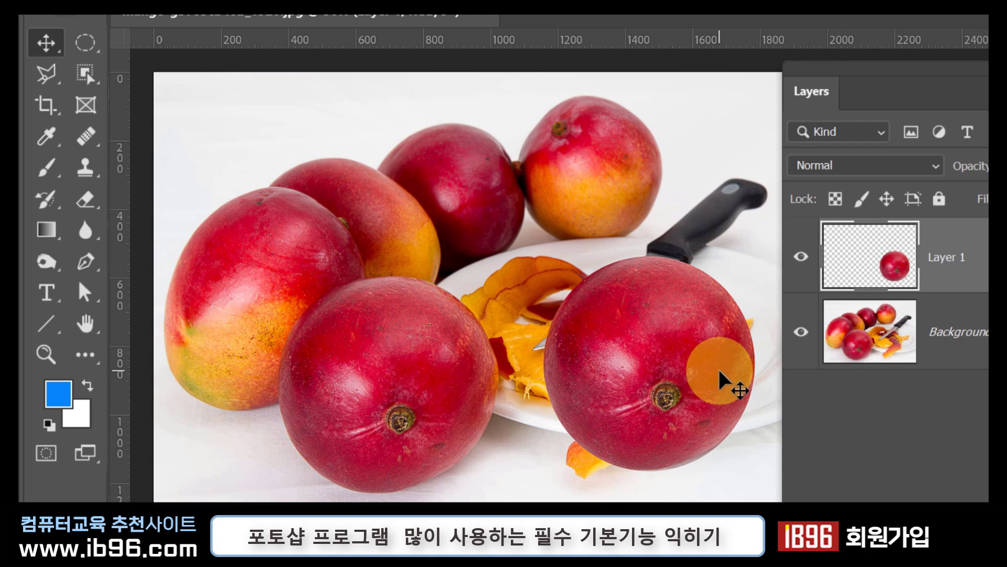
mouse_move(680, 385)
left_mouse_down()
mouse_move(588, 234)
mouse_move(588, 271)
mouse_move(666, 434)
mouse_move(668, 384)
left_mouse_up()
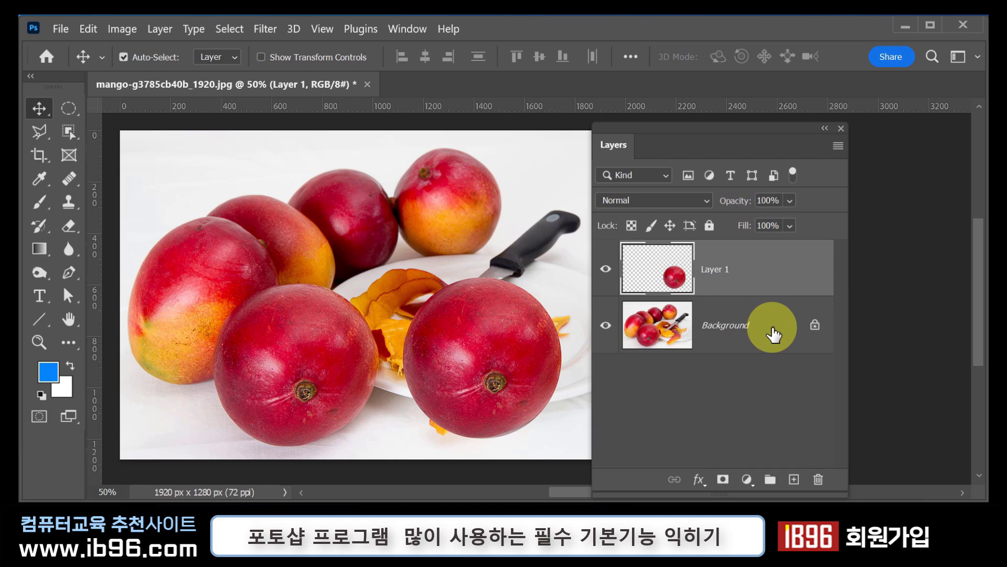
Step: Try a Hue/Saturation adjustment with hue +19 on Layer 1's mango copy, and cancel it
left_click(773, 333)
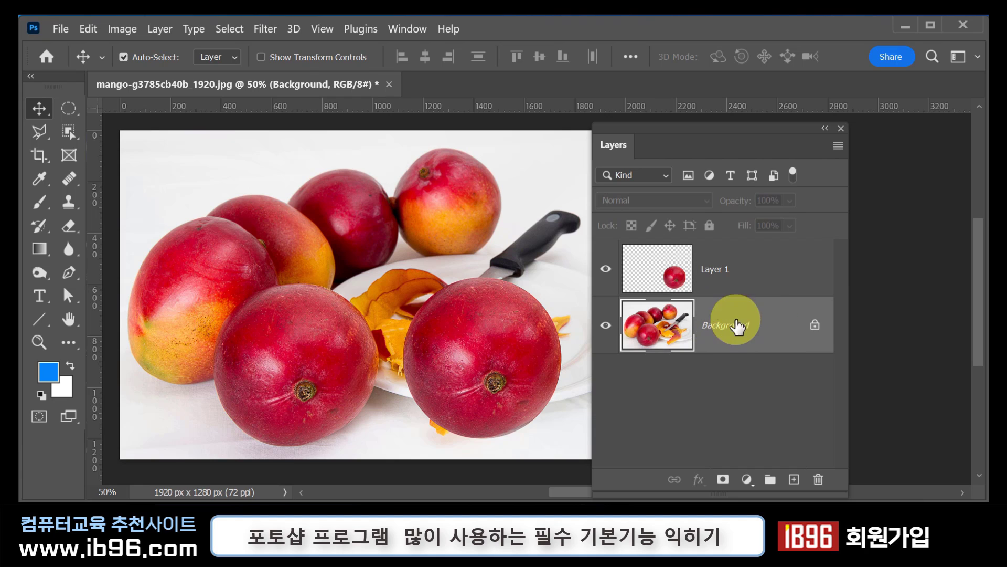
left_click(771, 280)
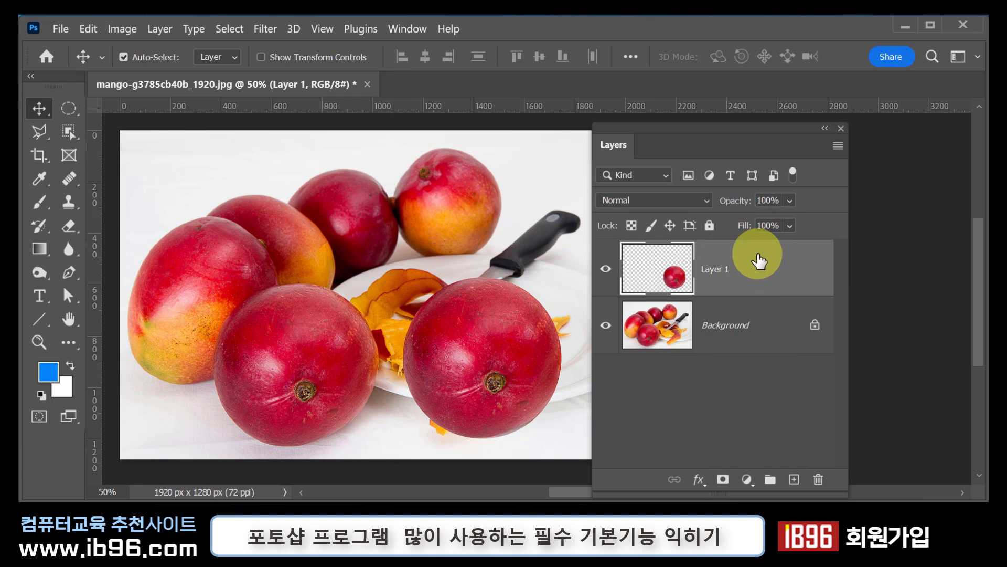
left_click(126, 29)
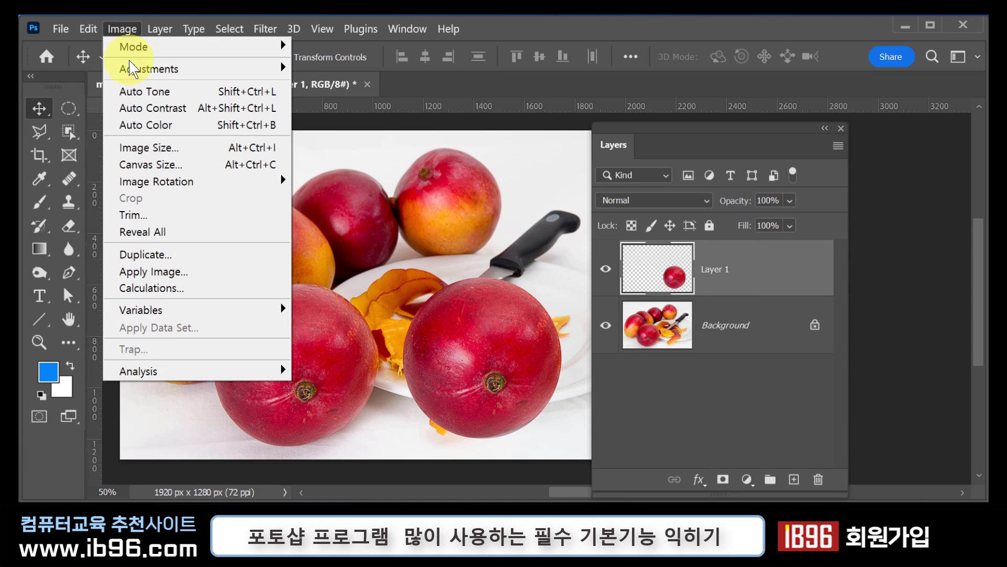
mouse_move(135, 69)
left_click(325, 160)
mouse_move(719, 284)
left_mouse_down()
mouse_move(666, 288)
mouse_move(736, 284)
left_mouse_up()
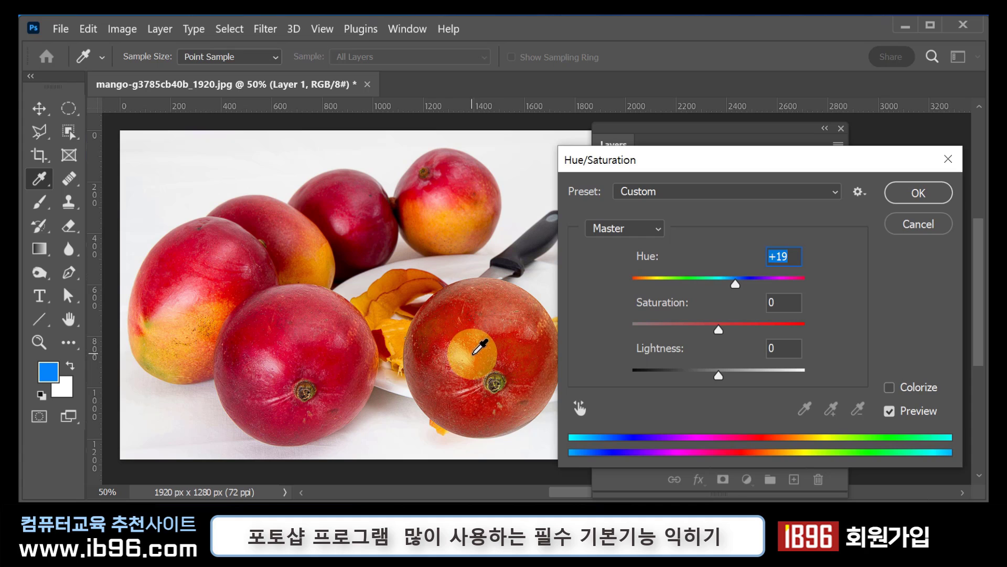
left_click(896, 225)
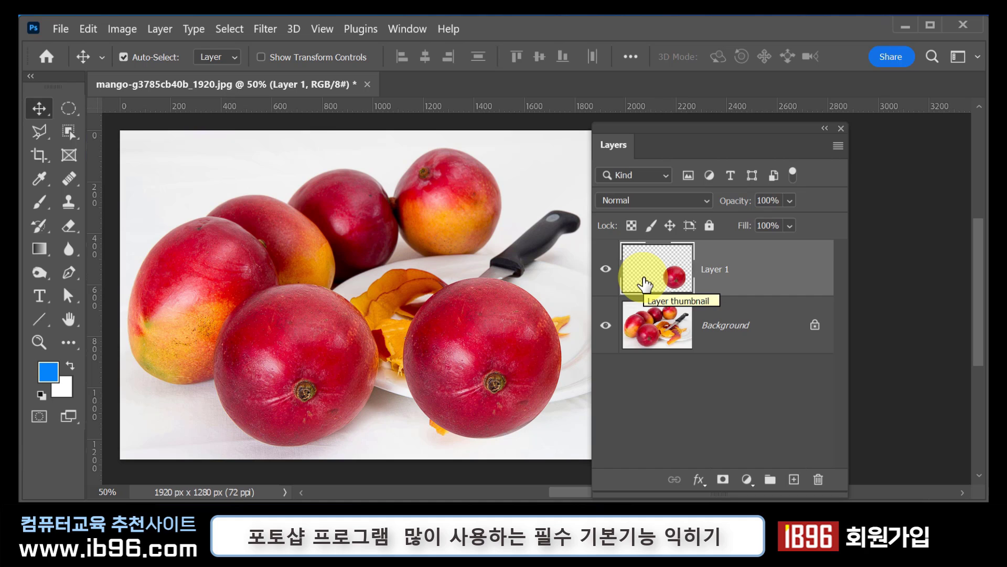
Step: Shift the mango copy slightly left on the plate, and open hand-1620466_1920.jpg as a separate document beside the mango photo
left_click_drag(519, 380, 466, 388)
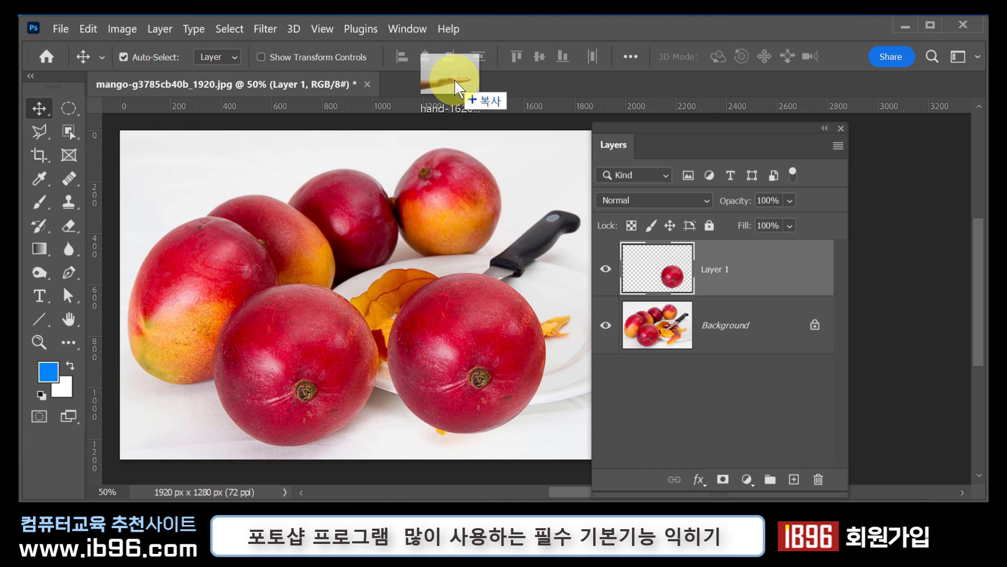
left_click_drag(444, 83, 439, 88)
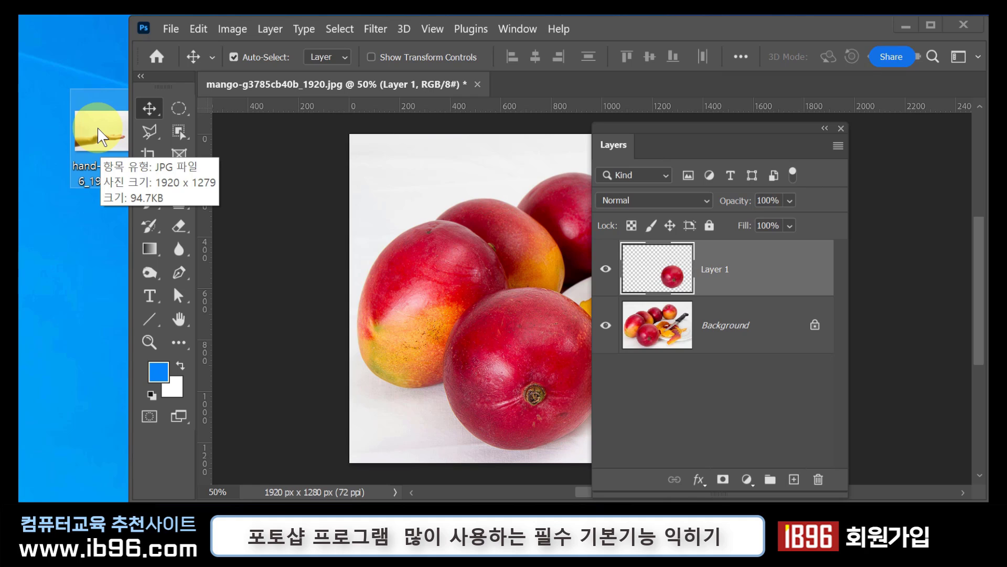
left_click(170, 29)
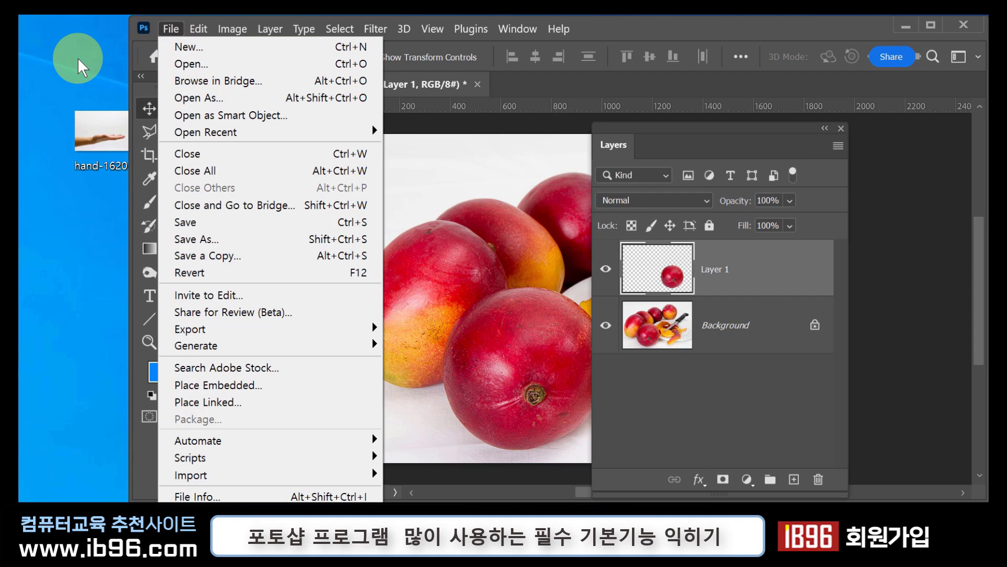
left_click(101, 137)
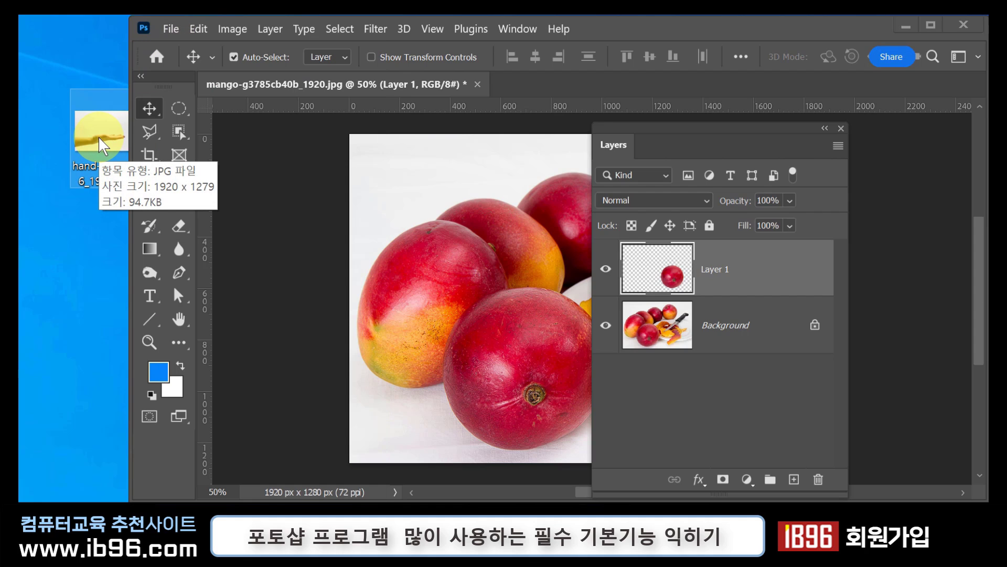
left_click_drag(104, 144, 240, 150)
left_click_drag(411, 107, 528, 88)
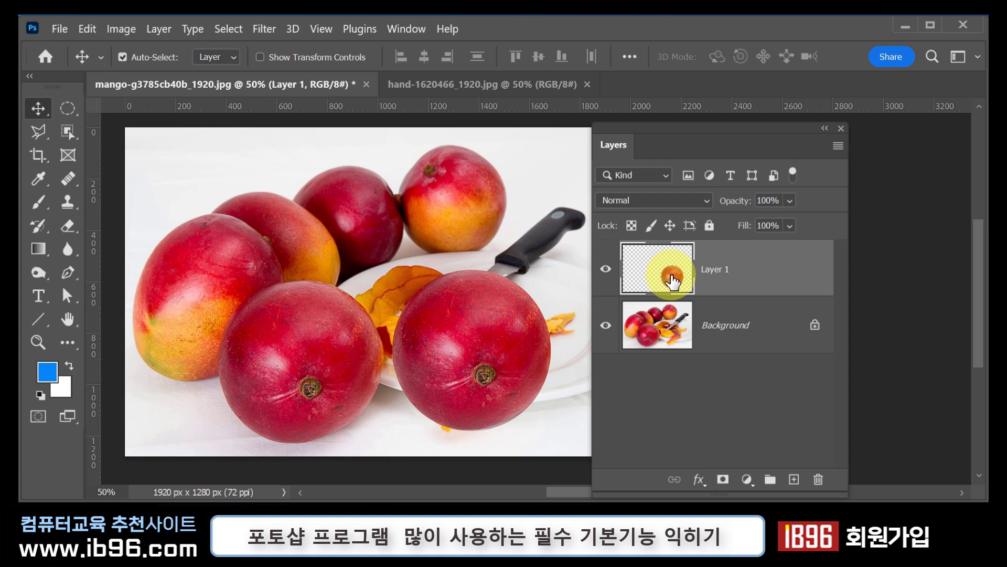
left_click(535, 87)
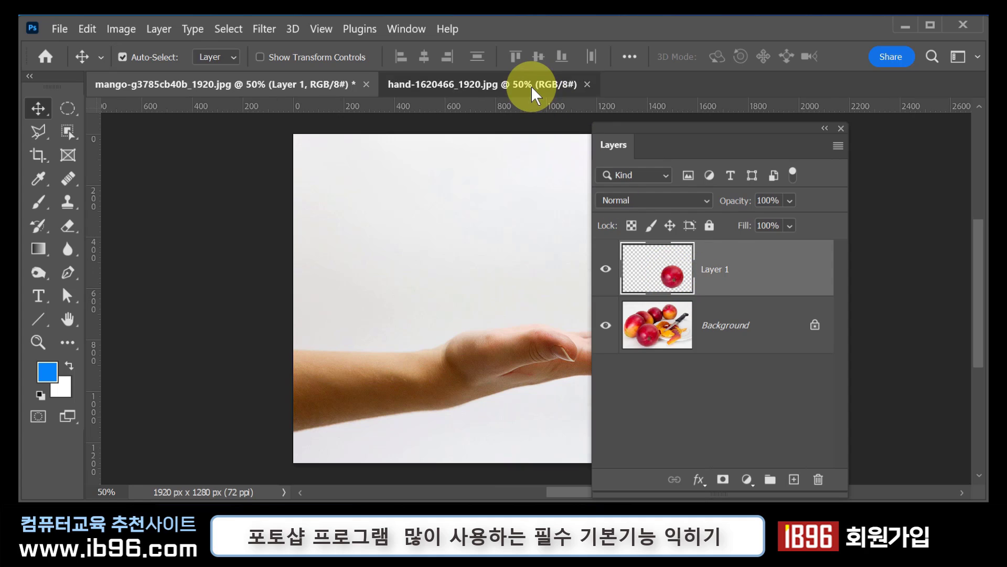
left_click(303, 83)
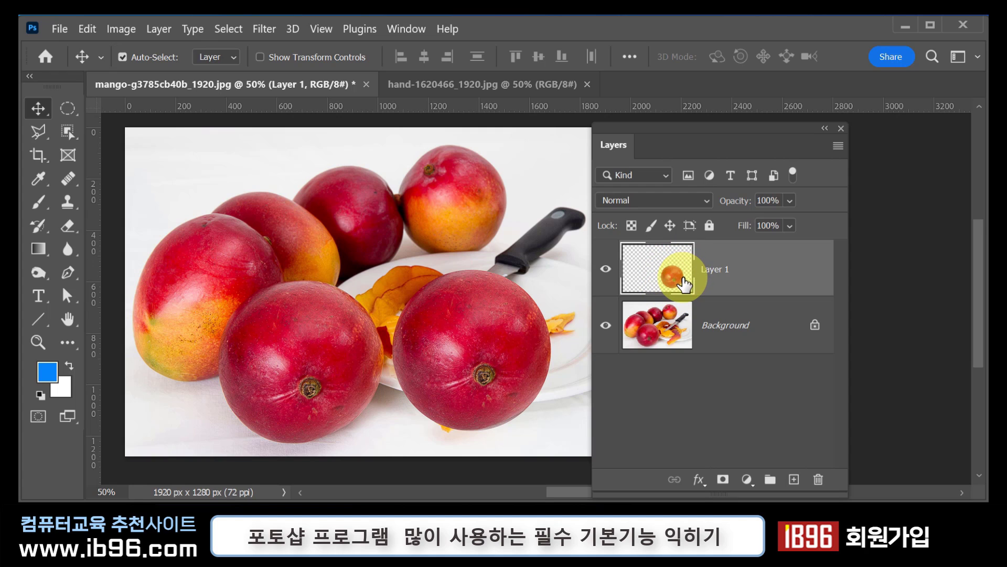
Step: Try to outline the mango copy on the plate with an elliptical marquee
left_click(65, 105)
left_click_drag(408, 267, 552, 430)
left_click(435, 265)
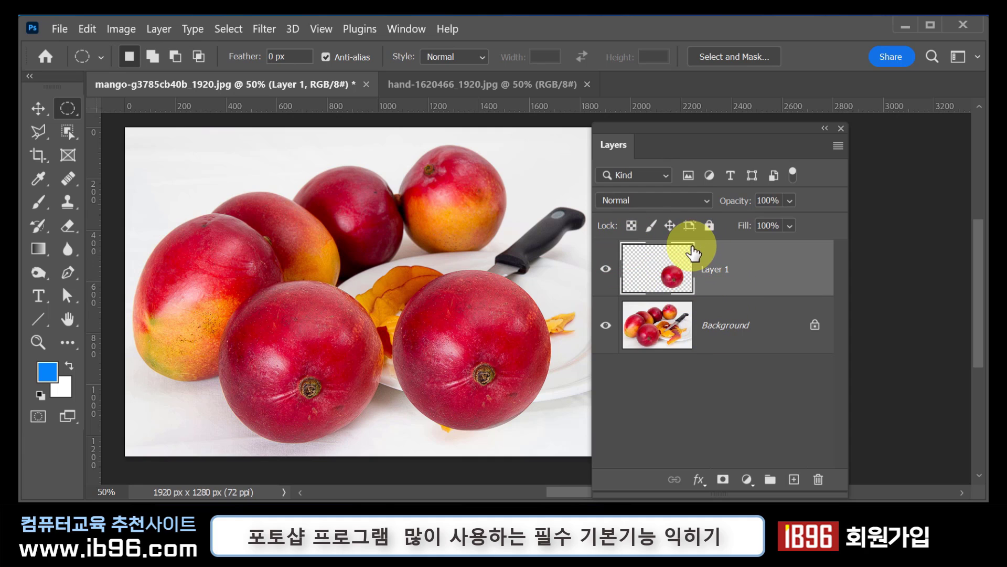
Step: Load Layer 1's pixels as a selection around the mango copy, keep Layer 1 active, and switch to the hand photo
left_click(656, 265, "ctrl")
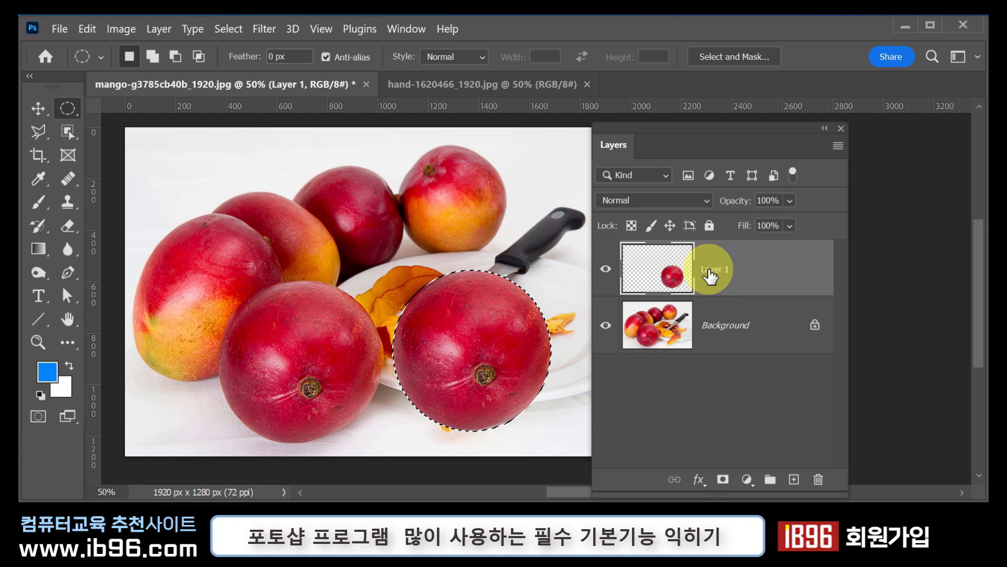
left_click(734, 347)
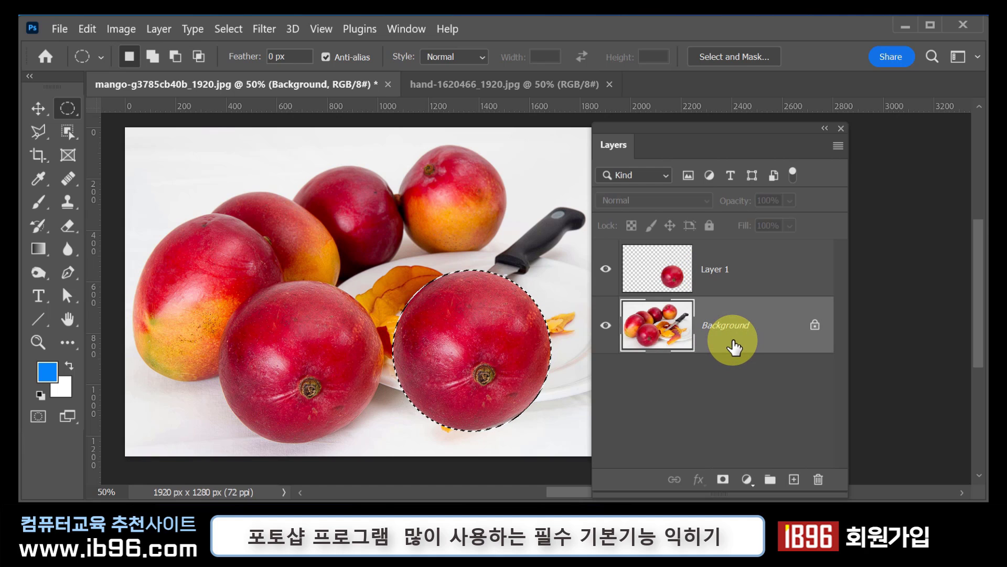
left_click(735, 265)
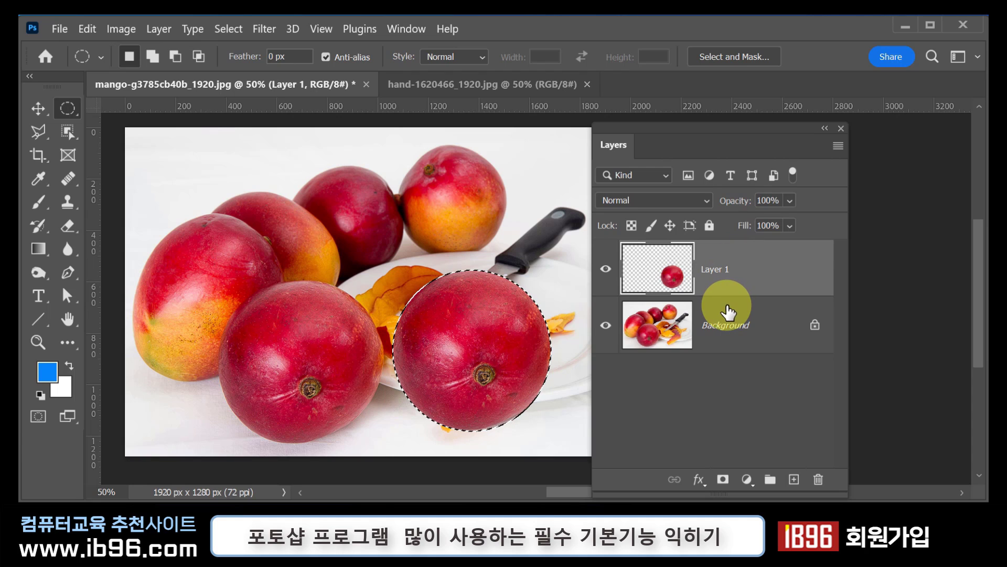
left_click(467, 84)
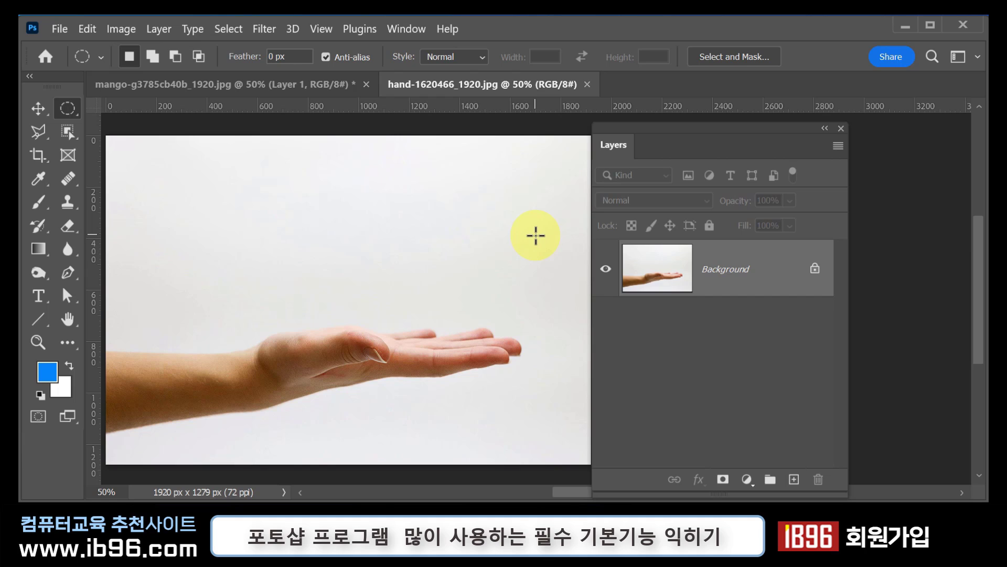
Step: Paste the copied mango into the hand photo and move it up above the open palm
key("ctrl+v")
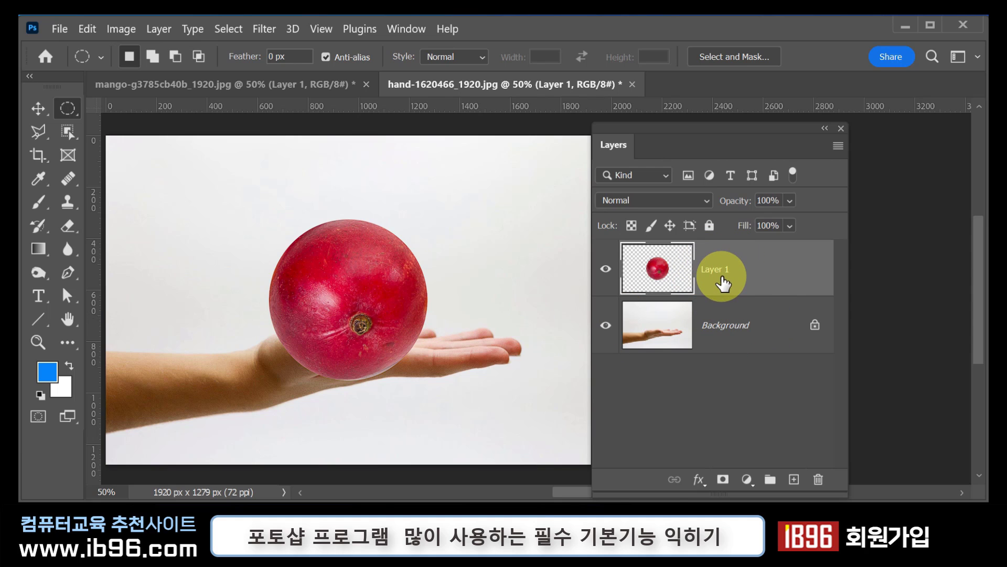
left_click(37, 108)
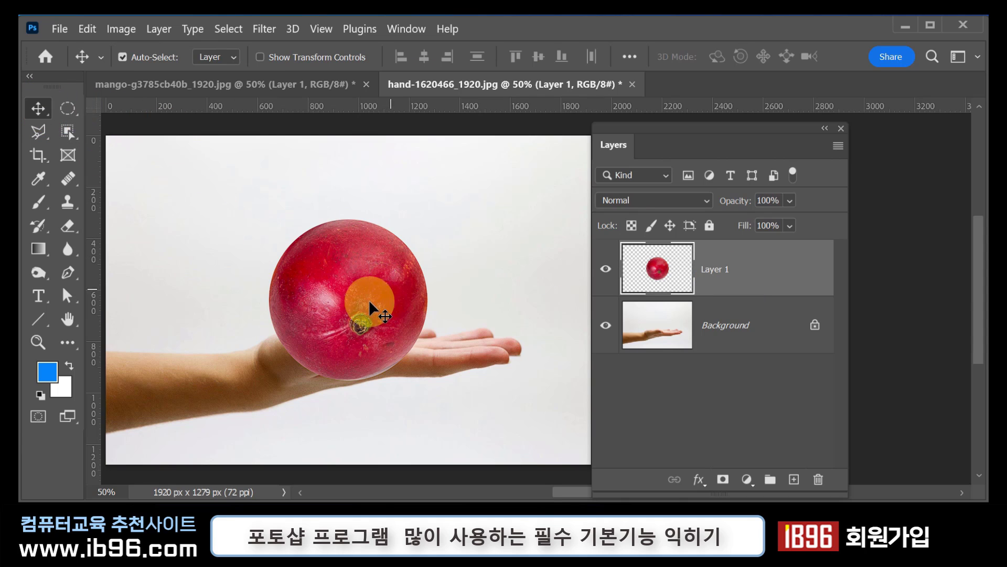
left_click_drag(373, 302, 467, 256)
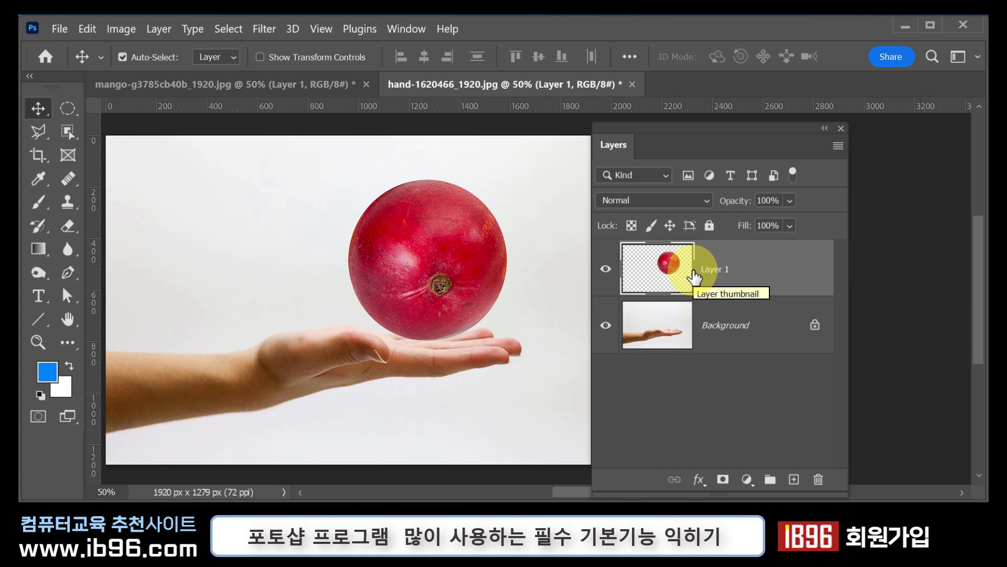
Step: Scale Layer 1's mango proportionally to about 56% and position it just above the palm
key("ctrl")
key("ctrl+t")
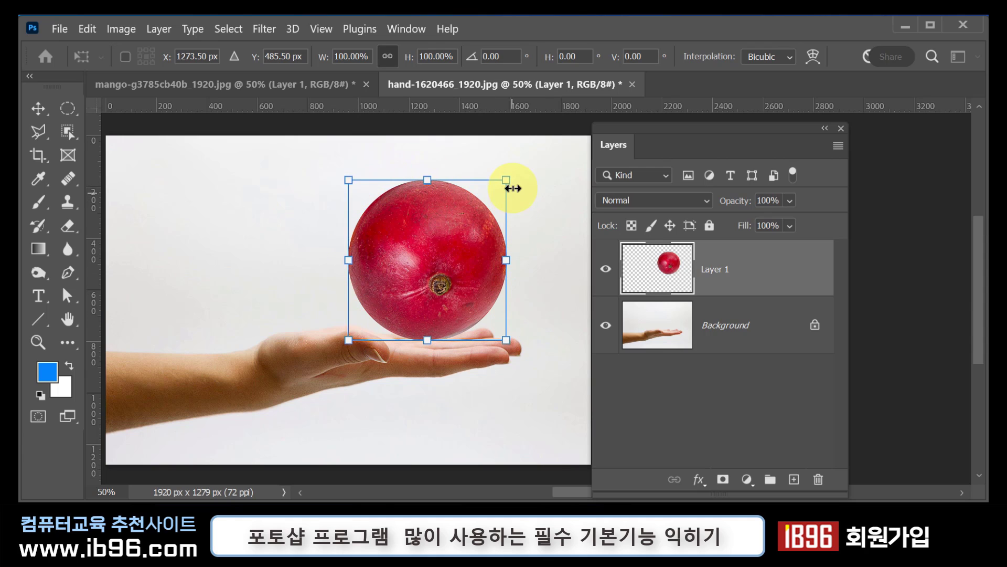
left_click_drag(507, 178, 467, 282)
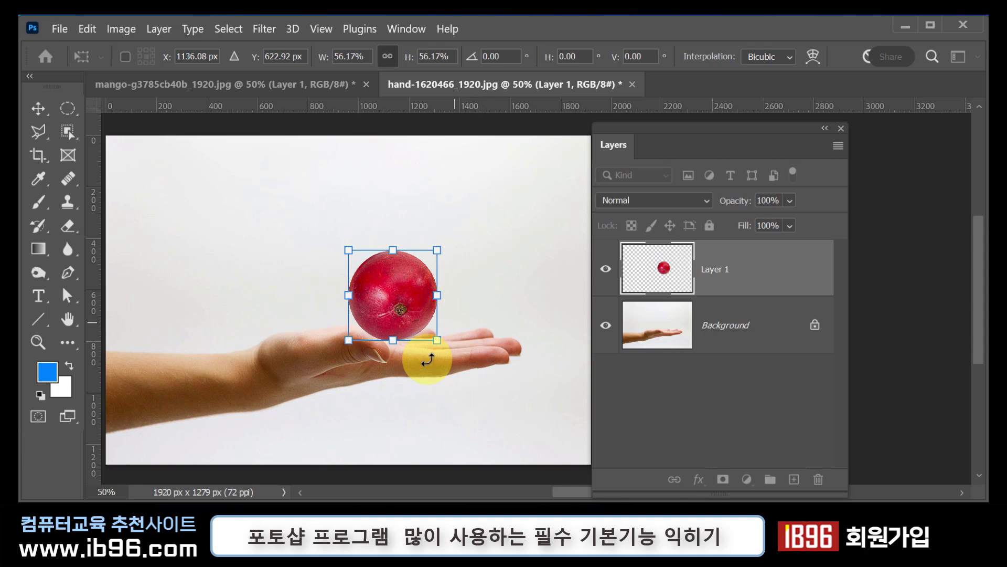
double_click(405, 292)
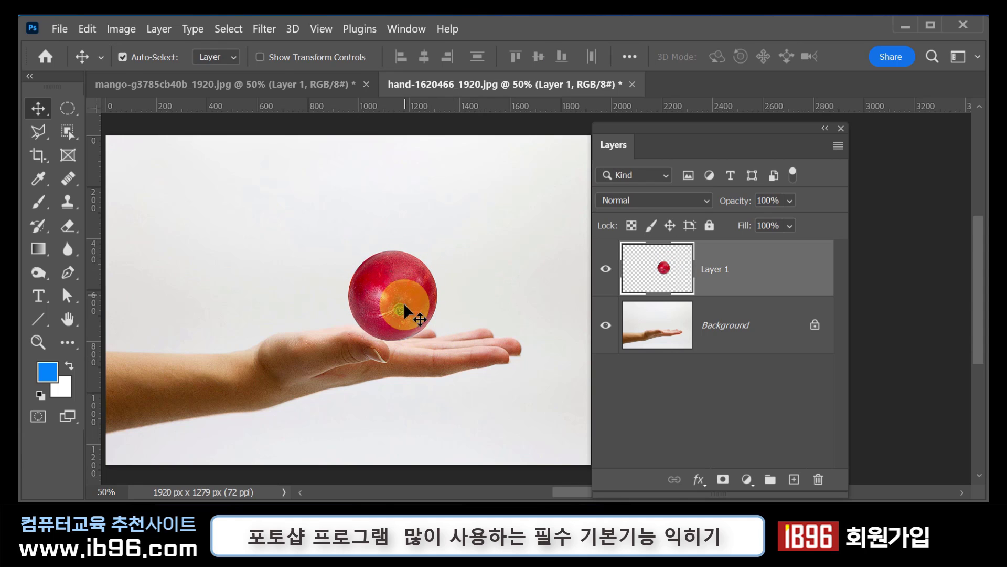
left_click_drag(400, 305, 423, 313)
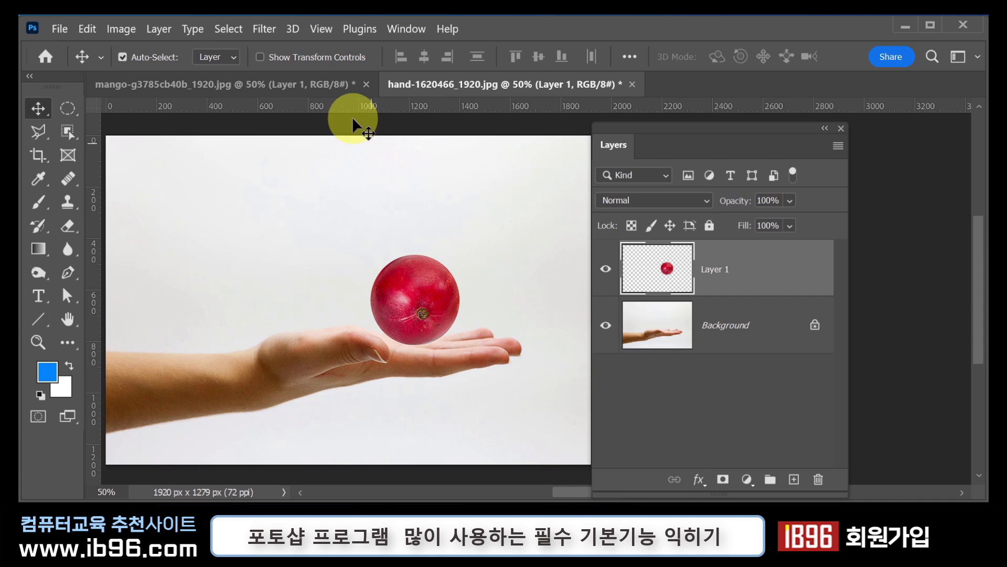
Step: Deselect the mango copy in the mango photo and transfer its Layer 1 into the hand photo as a second mango
left_click(294, 84)
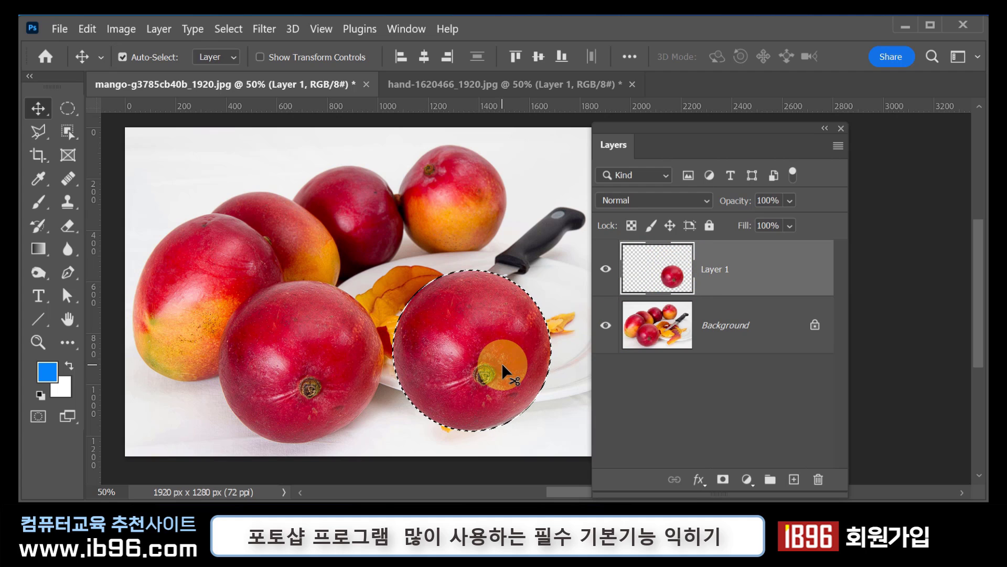
key("ctrl+d")
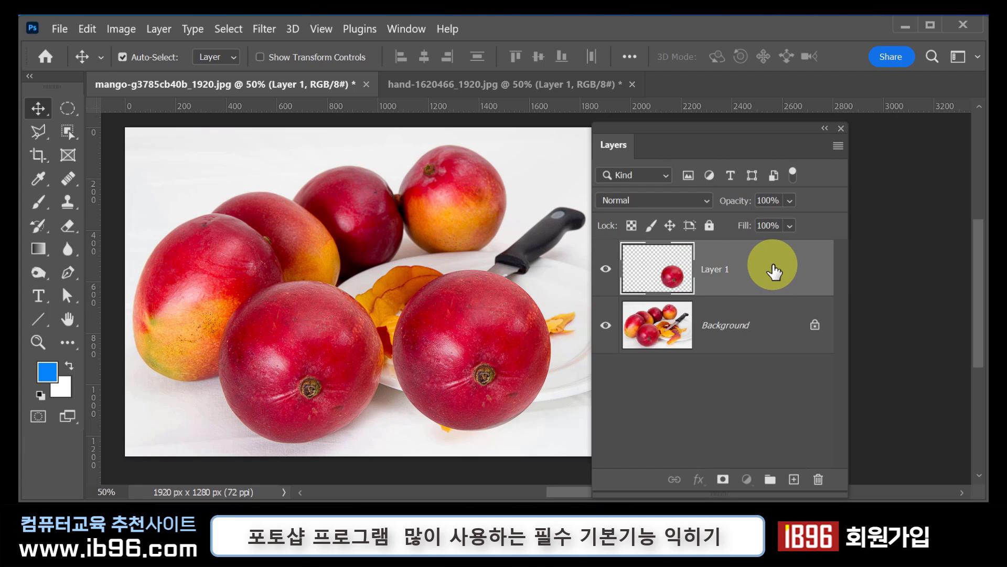
left_click_drag(772, 271, 453, 202)
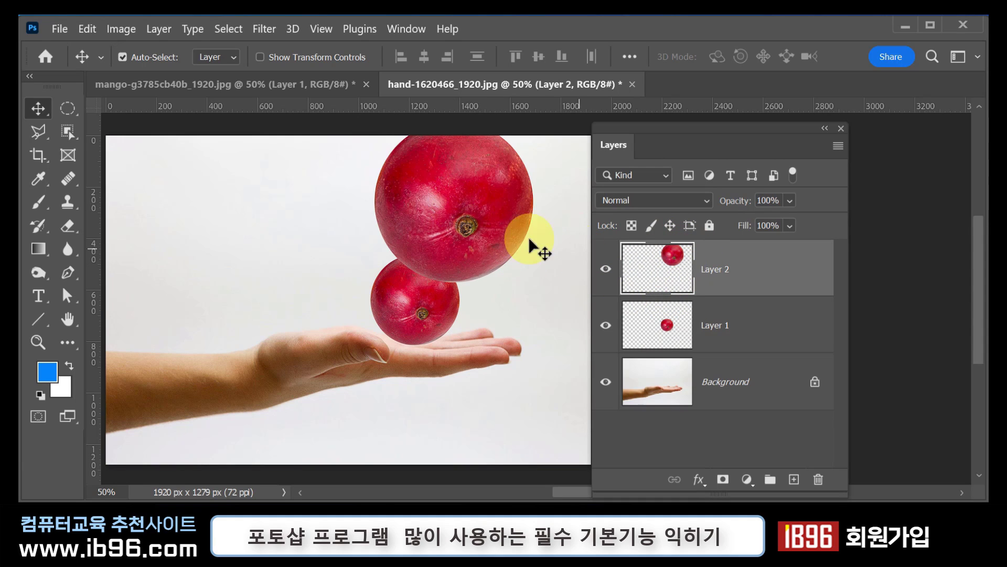
Step: Move the second, larger mango down in the hand photo so it sits just above the fingers
left_click(320, 84)
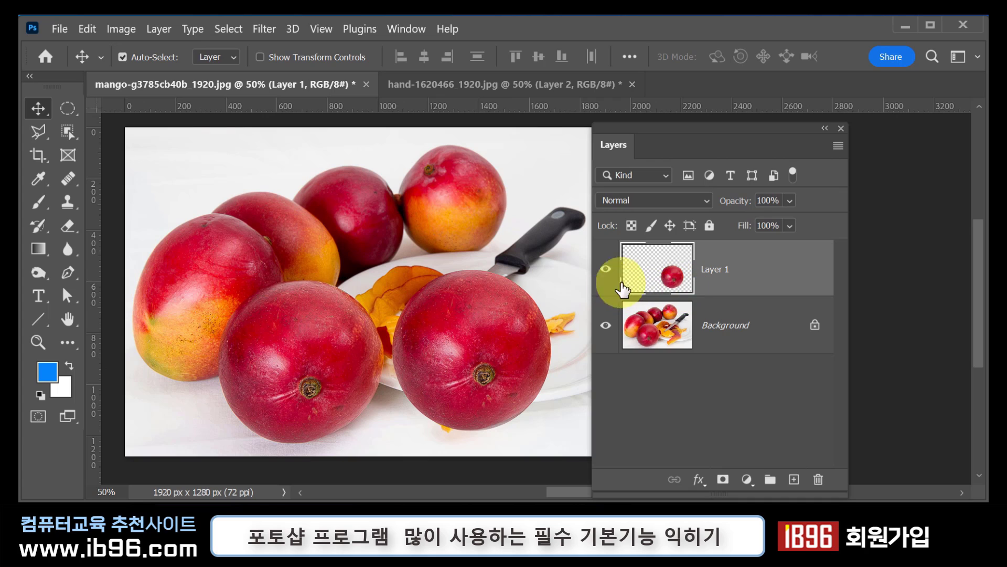
left_click_drag(659, 294, 729, 283)
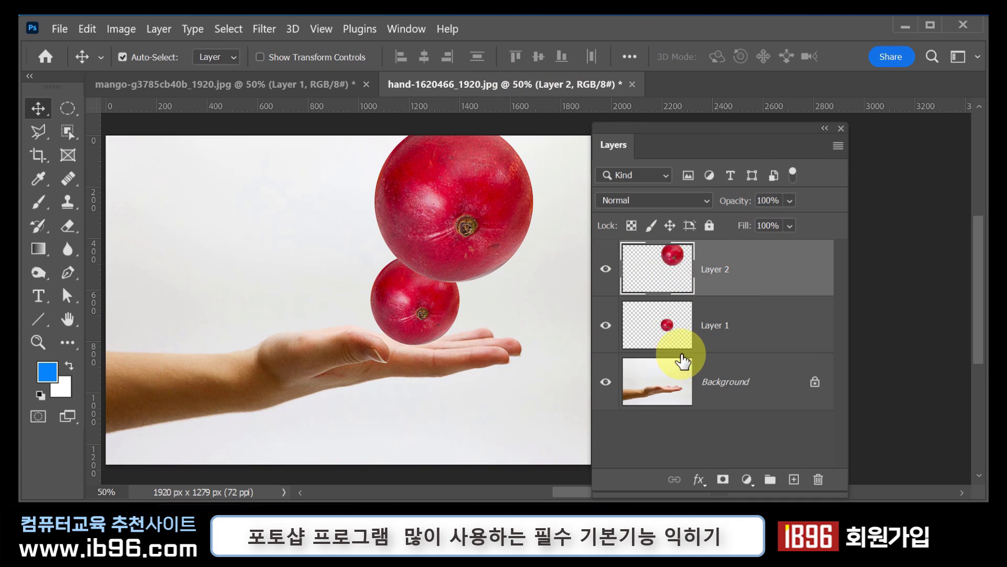
left_click_drag(485, 212, 493, 278)
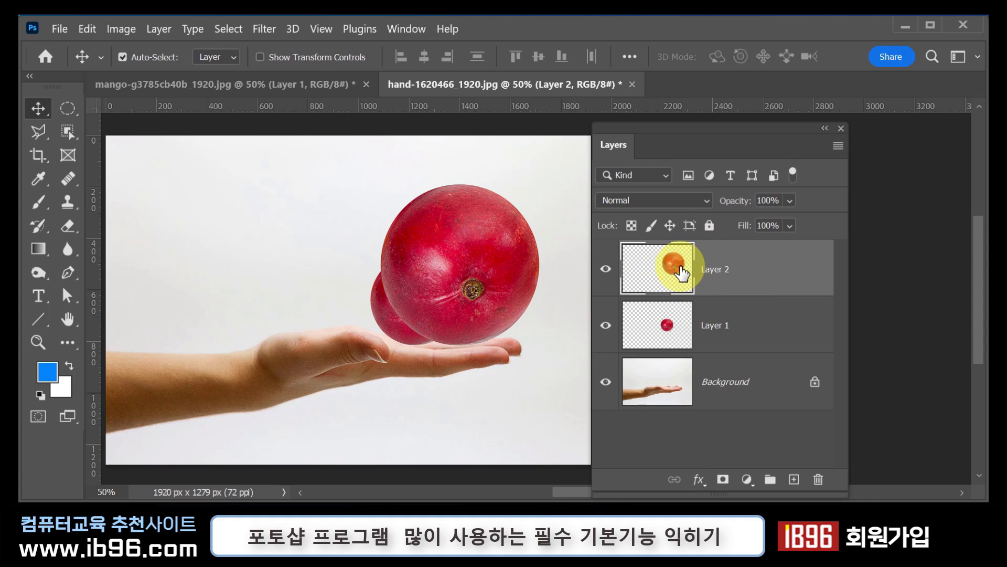
Step: Scale Layer 2's mango proportionally to about 52% and place it on the fingers, overlapping the first mango
left_click(334, 87)
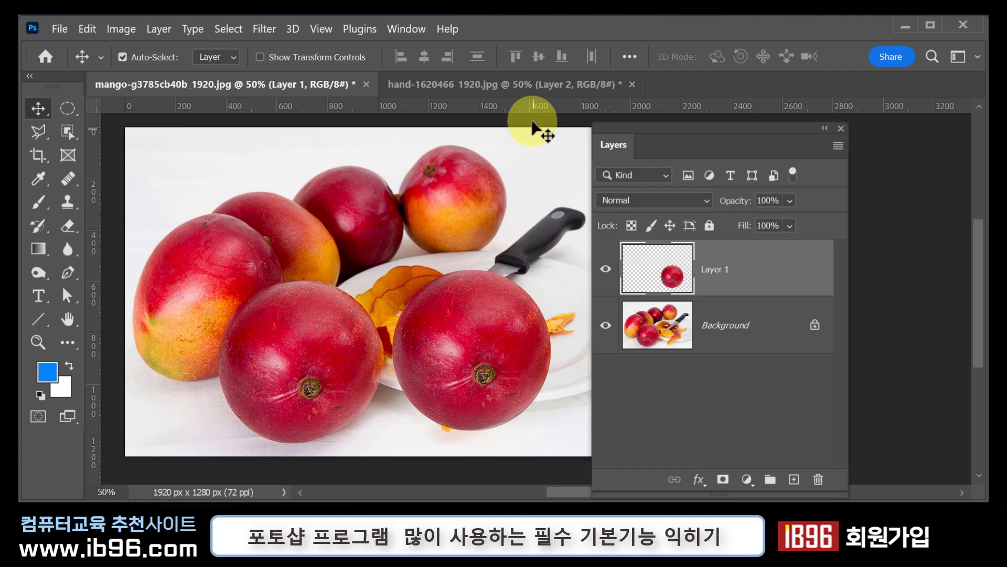
left_click(525, 87)
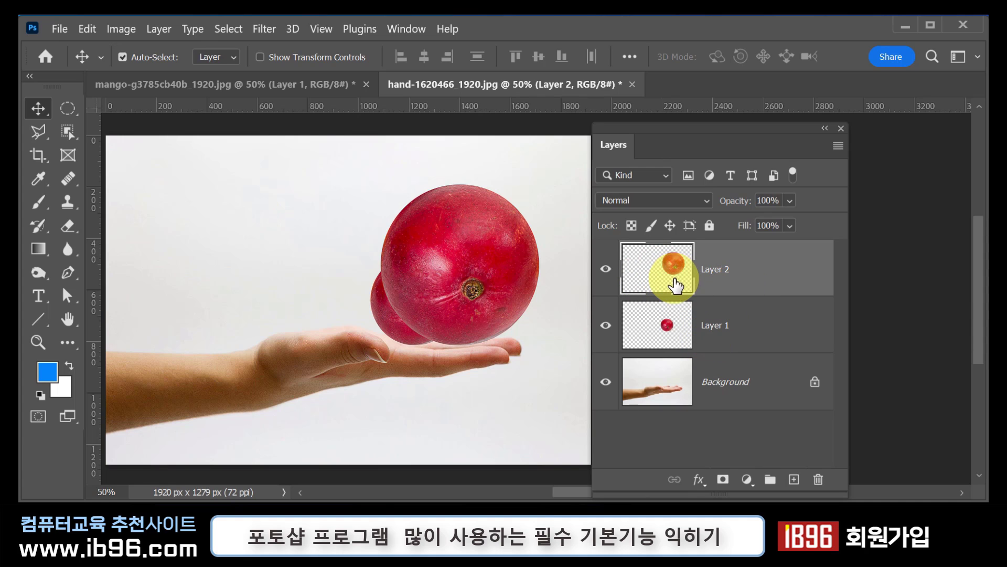
key("ctrl+t")
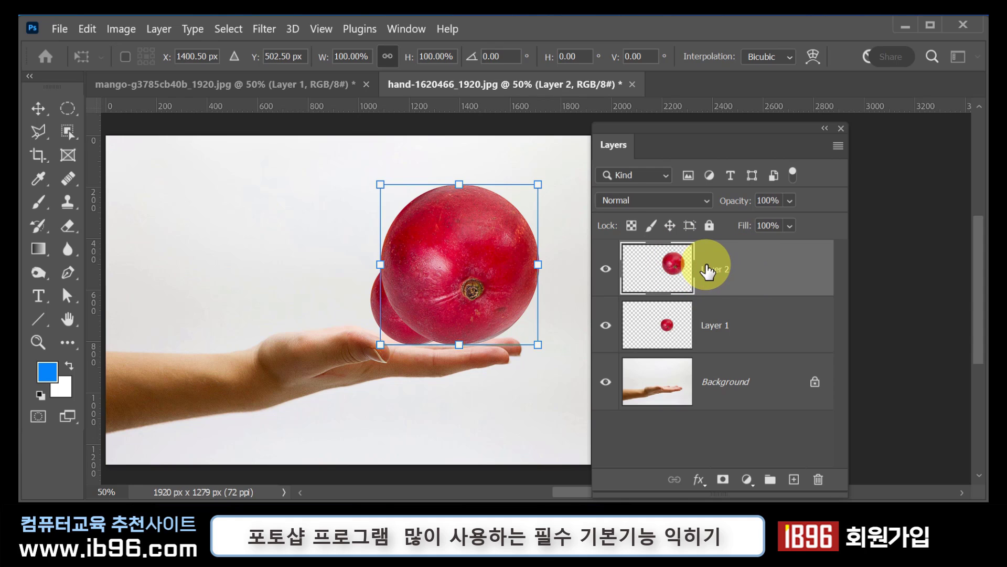
left_click_drag(544, 183, 490, 283)
left_click_drag(442, 310, 483, 315)
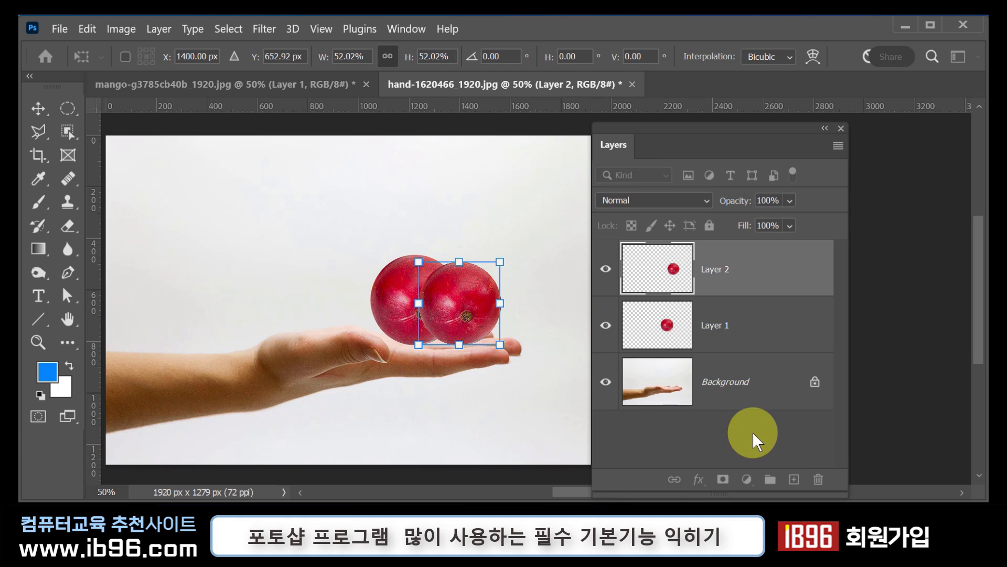
double_click(483, 291)
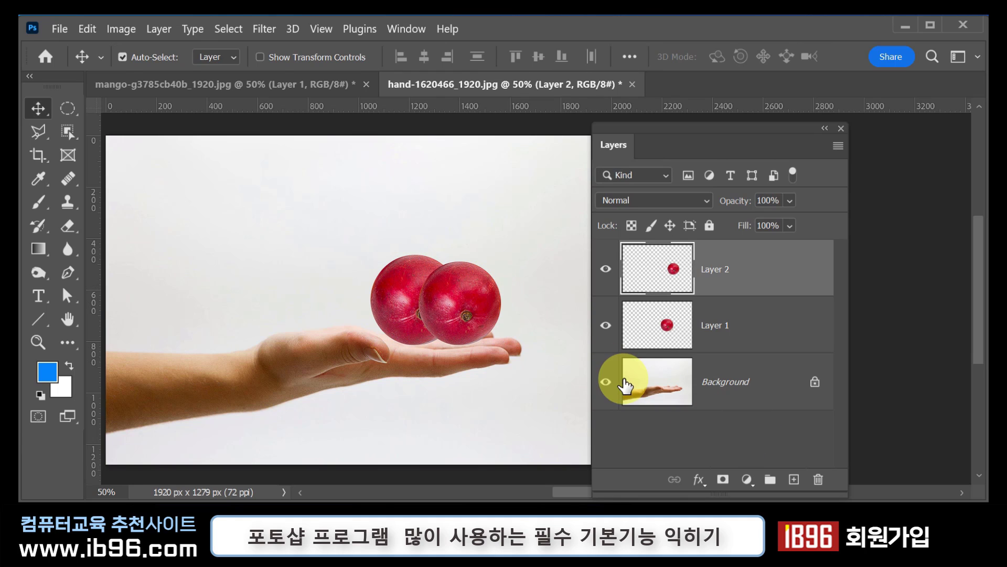
left_click_drag(490, 325, 475, 314)
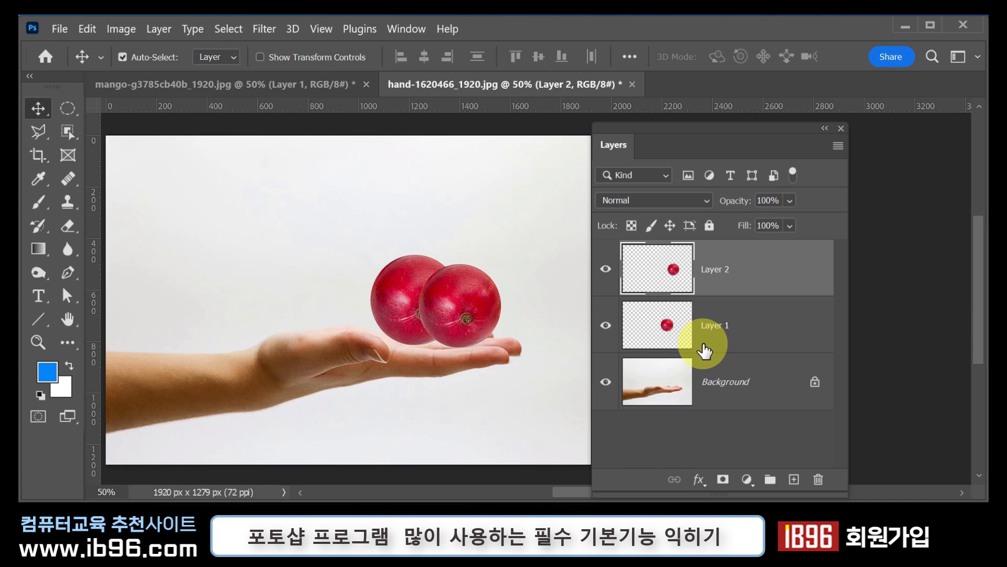
Step: Delete Layer 1 with the mango copy from the mango photo, and return to the hand photo
key("ctrl+Tab")
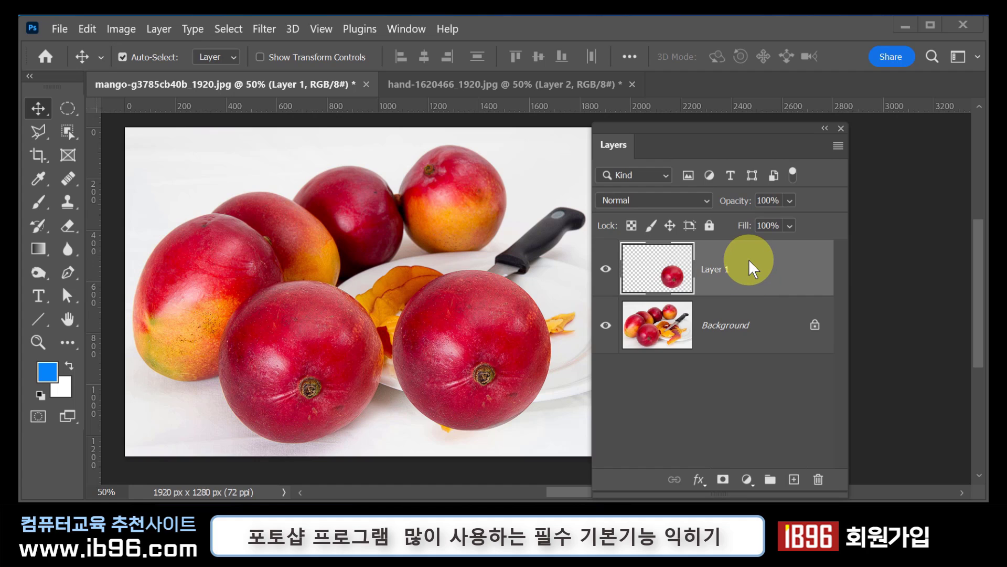
left_click_drag(749, 268, 818, 480)
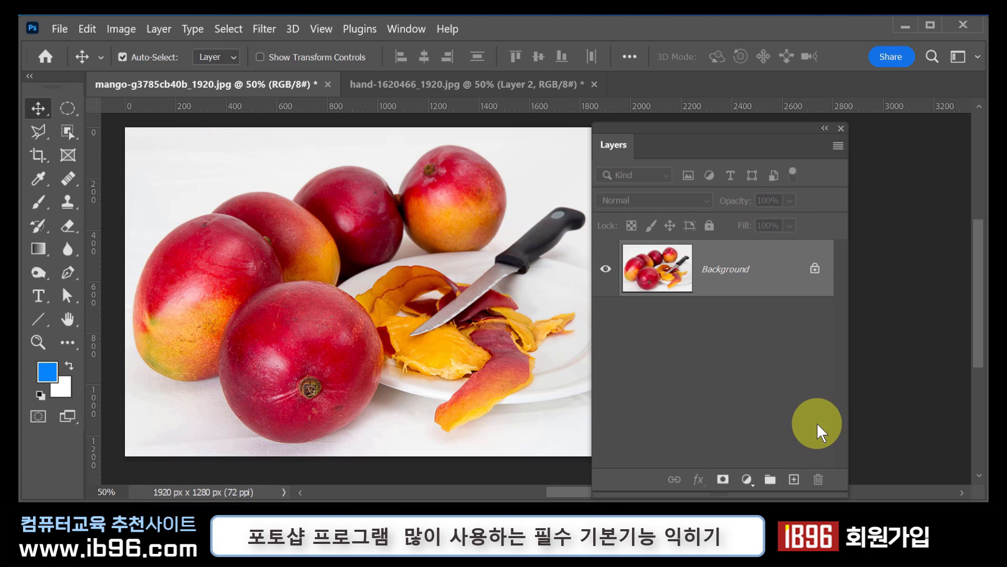
key("ctrl+Tab")
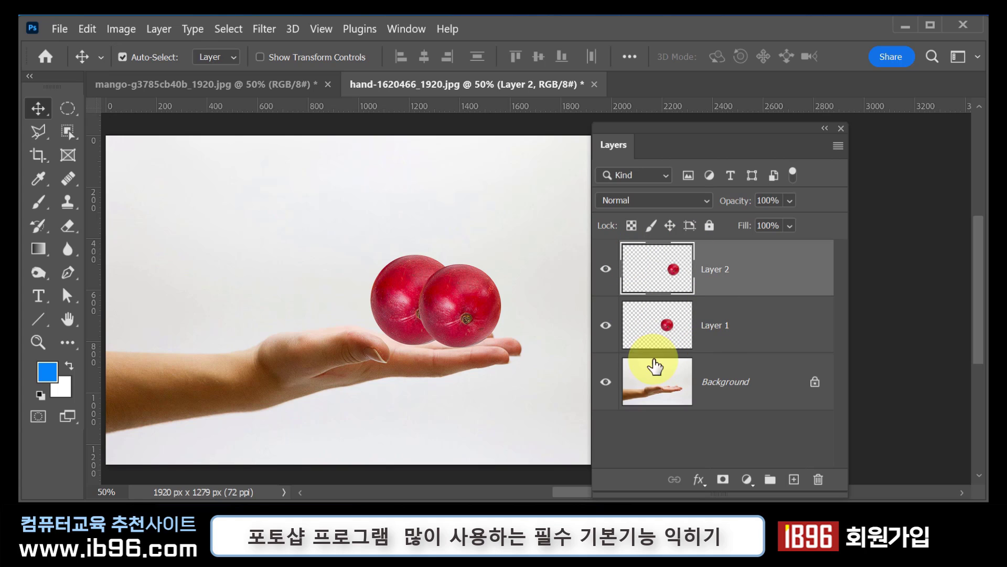
Step: Hide and show Layer 2 twice to check which mango it holds
left_click_drag(398, 302, 428, 318)
left_click(669, 340)
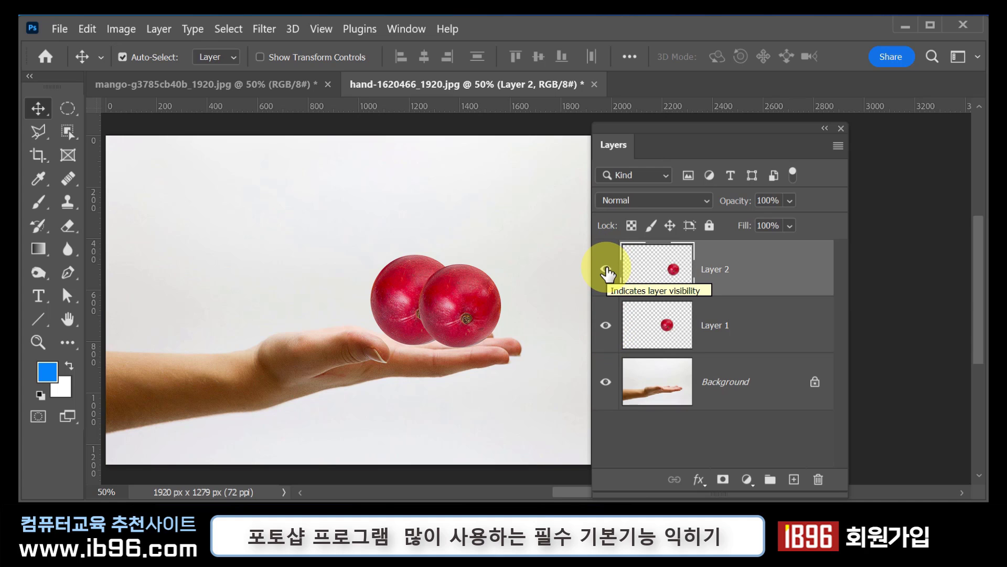
left_click(606, 270)
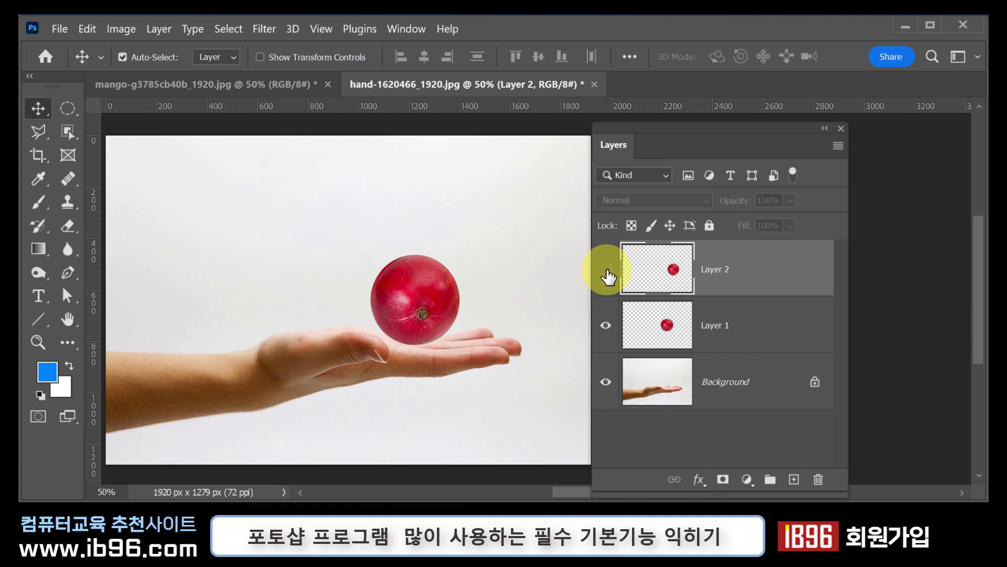
left_click(606, 270)
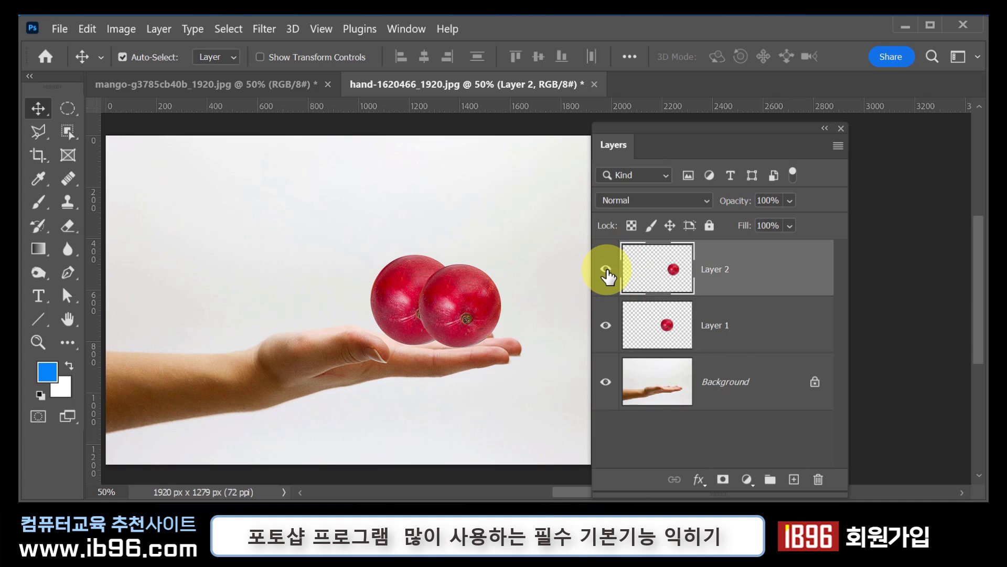
left_click(606, 270)
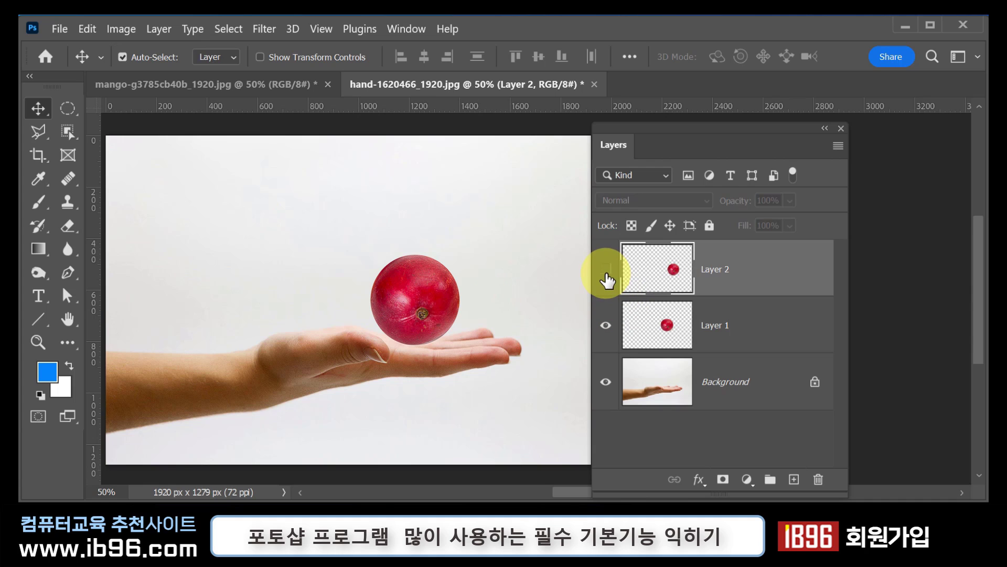
left_click(606, 270)
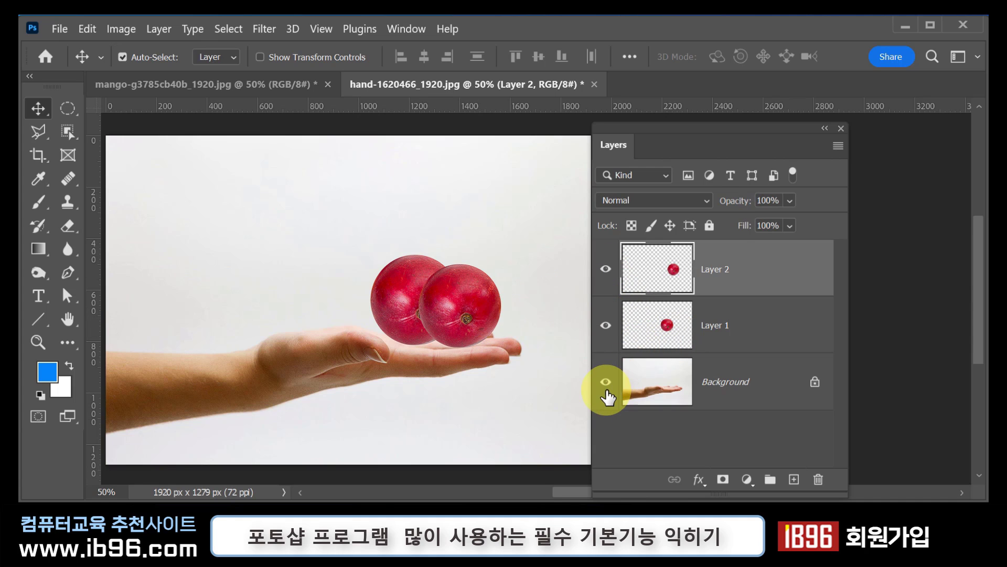
Step: Hide the Background and Layer 1 to view Layer 2's mango alone, and show both layers again
left_click(606, 382)
left_click(608, 325)
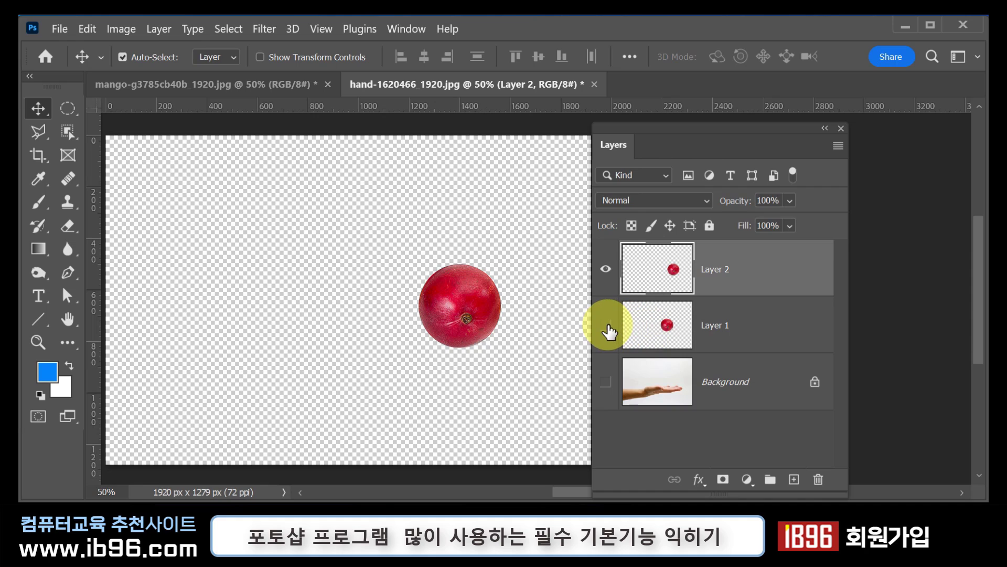
left_click(606, 326)
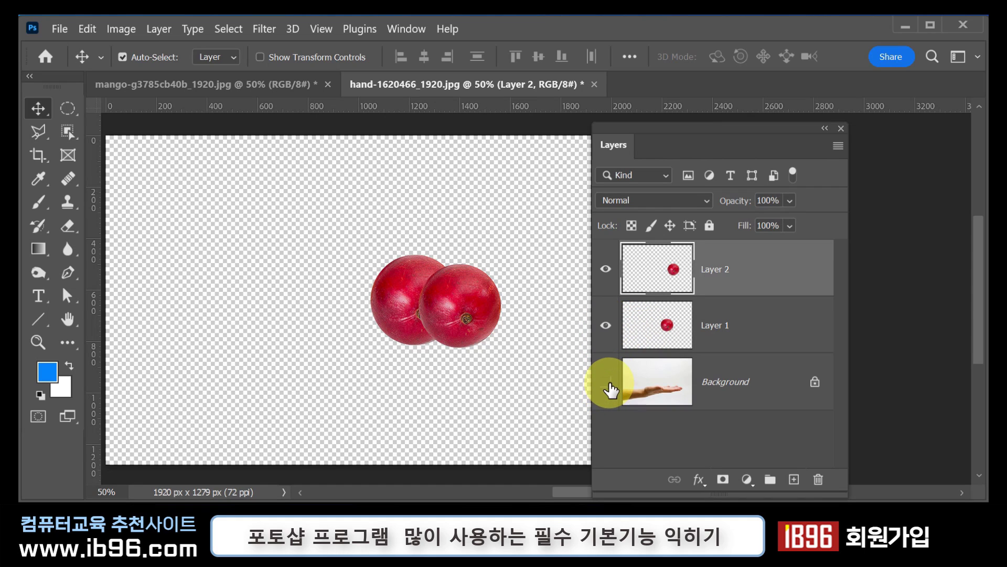
left_click(607, 383)
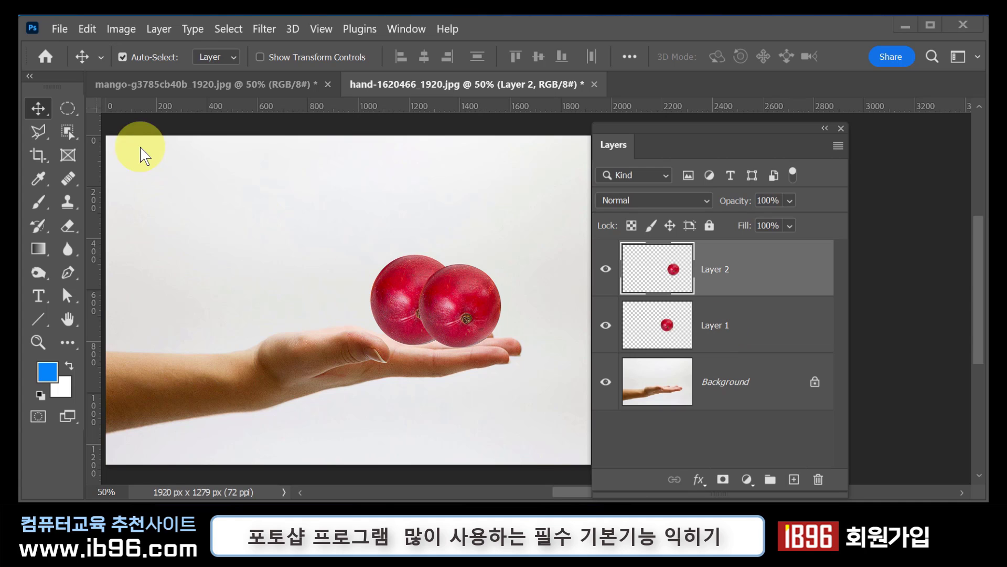
Step: Save the layered hand composite to the computer's desktop in Photoshop format as hand-1620466_1920.psd
left_click(59, 30)
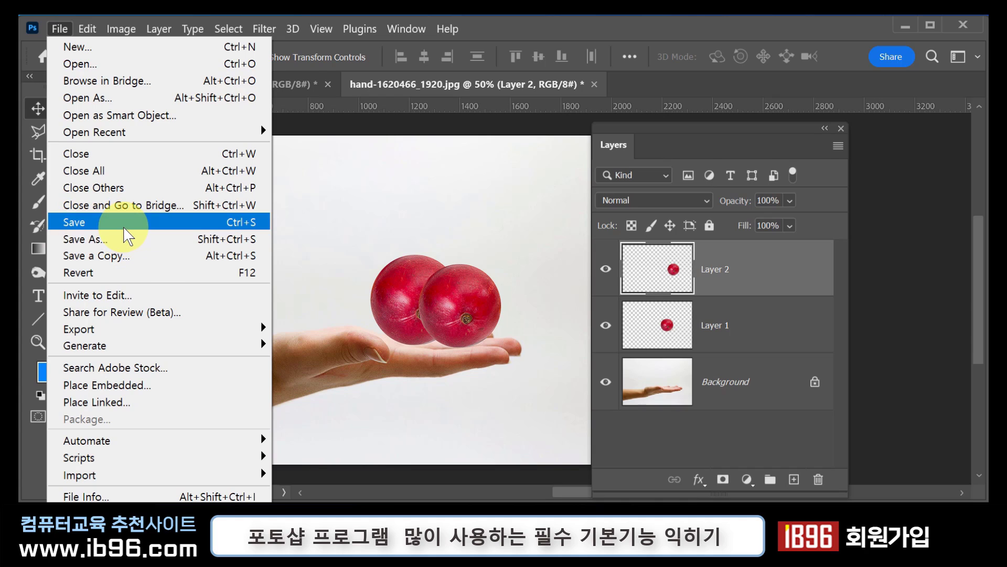
left_click(126, 231)
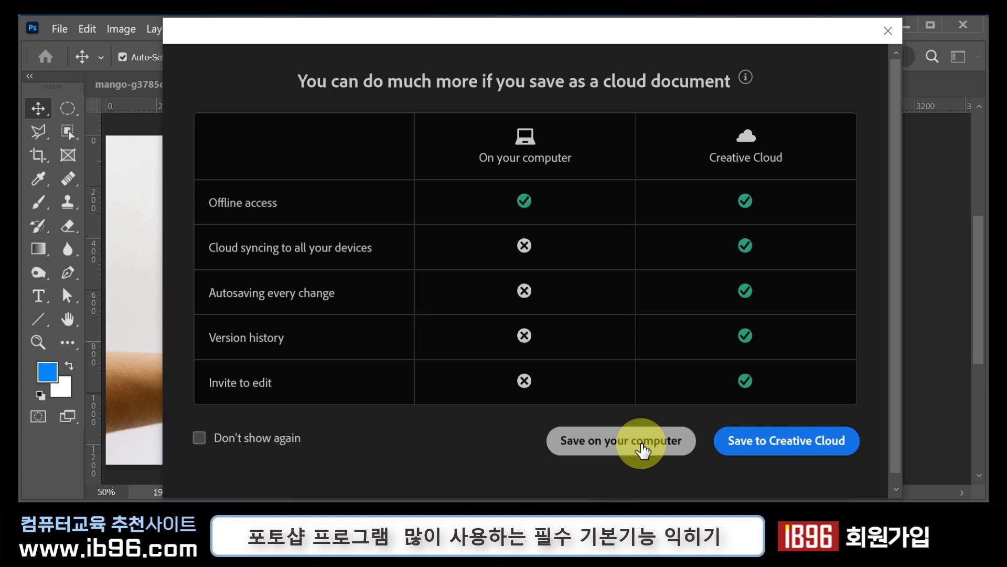
left_click(641, 446)
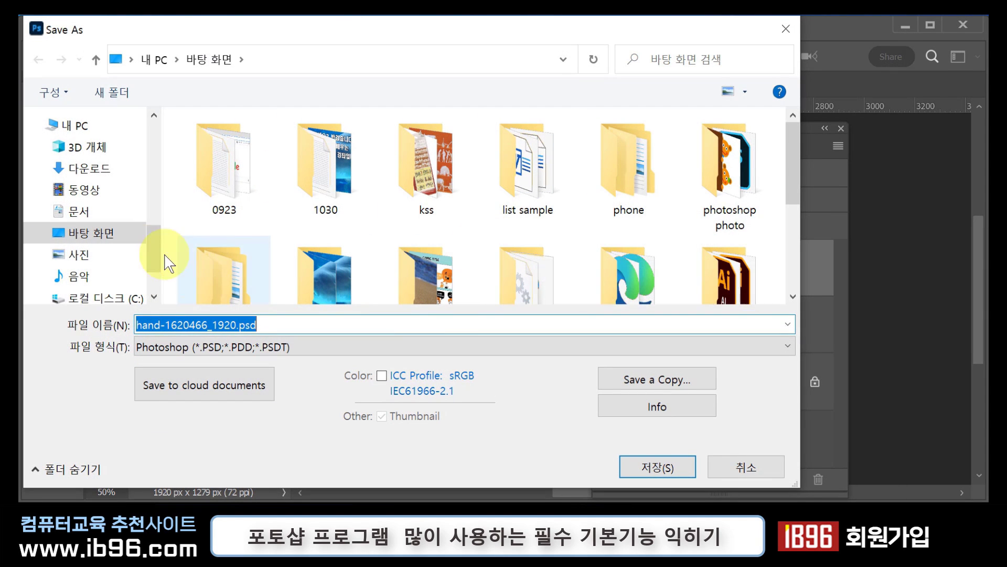
left_click(135, 232)
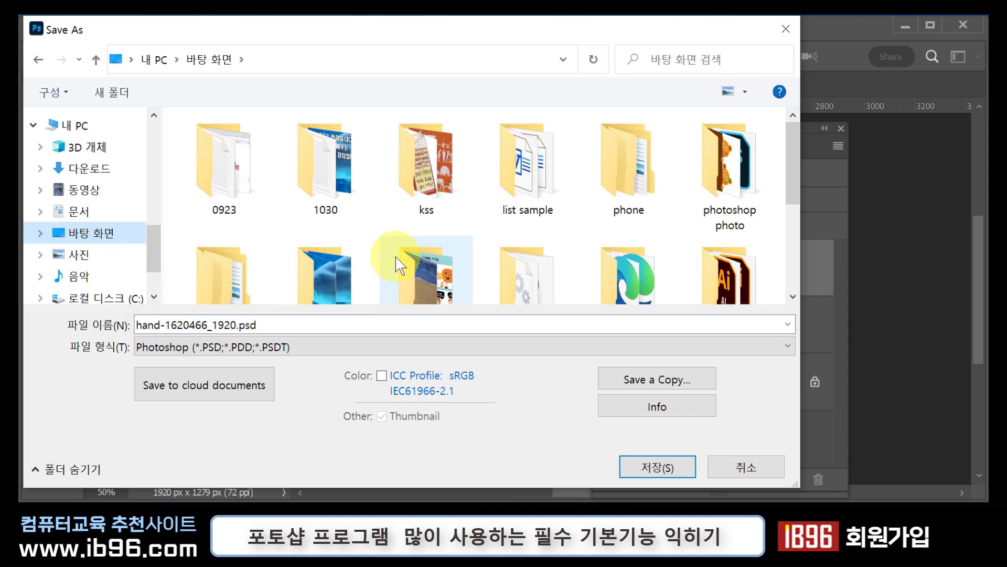
left_click(262, 328)
double_click(247, 324)
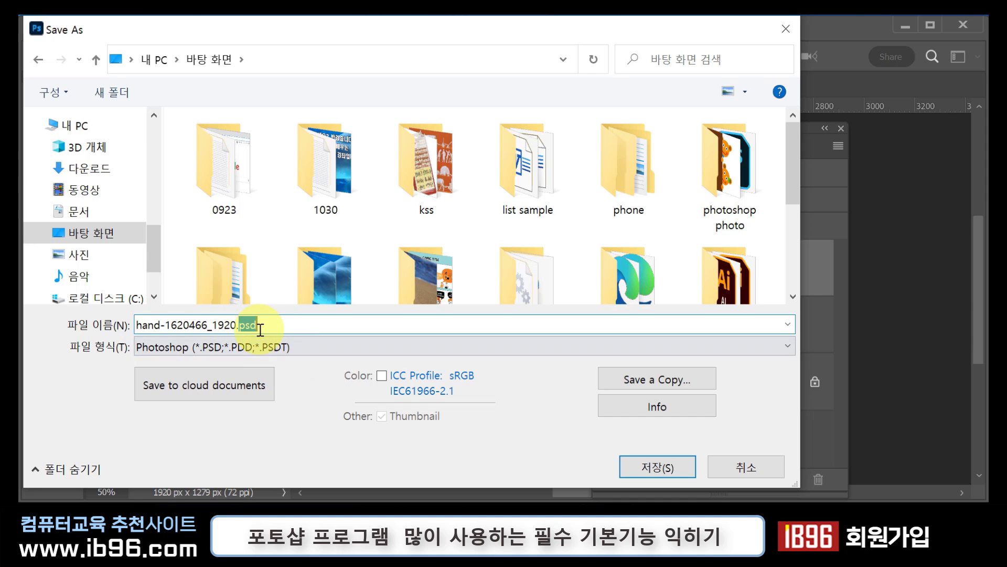
left_click_drag(261, 326, 241, 325)
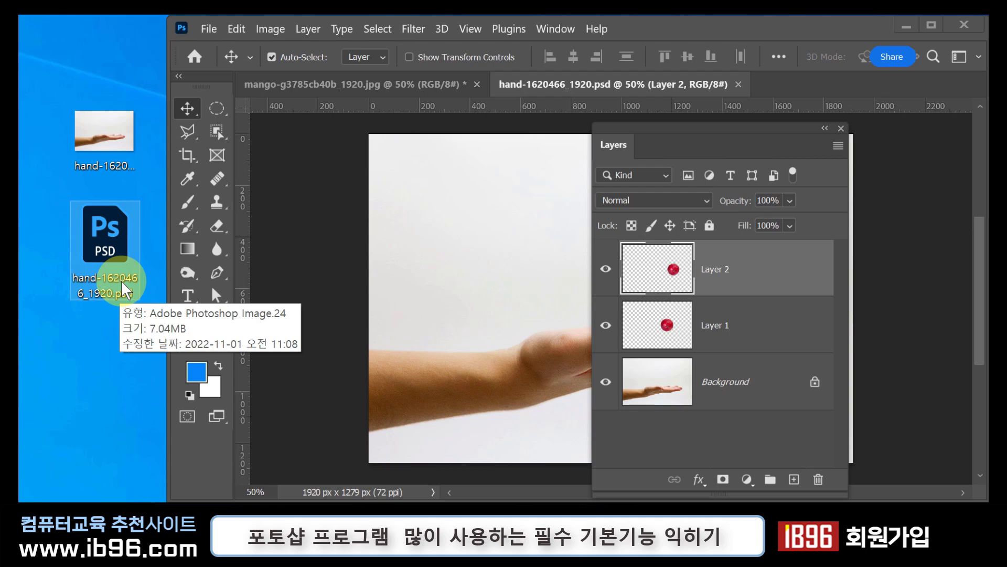
Step: Check which file formats Save As offers for the hand composite on the computer, and cancel without saving
left_click(213, 31)
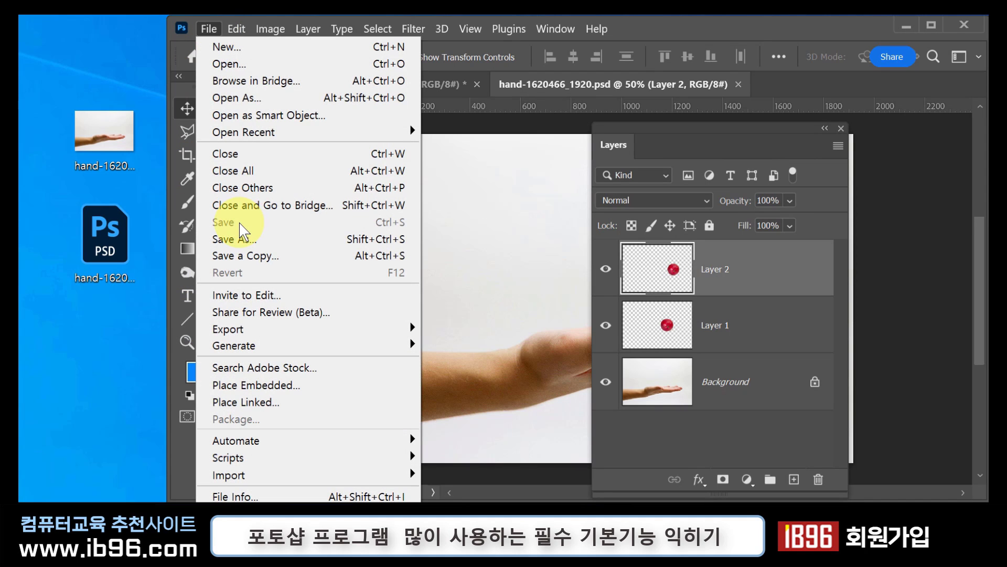
left_click(243, 239)
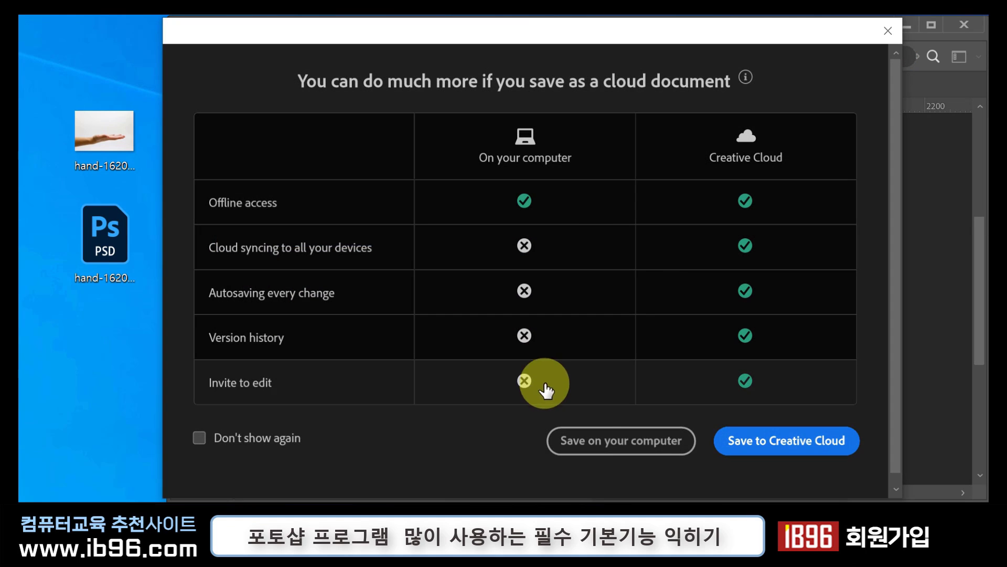
left_click(597, 442)
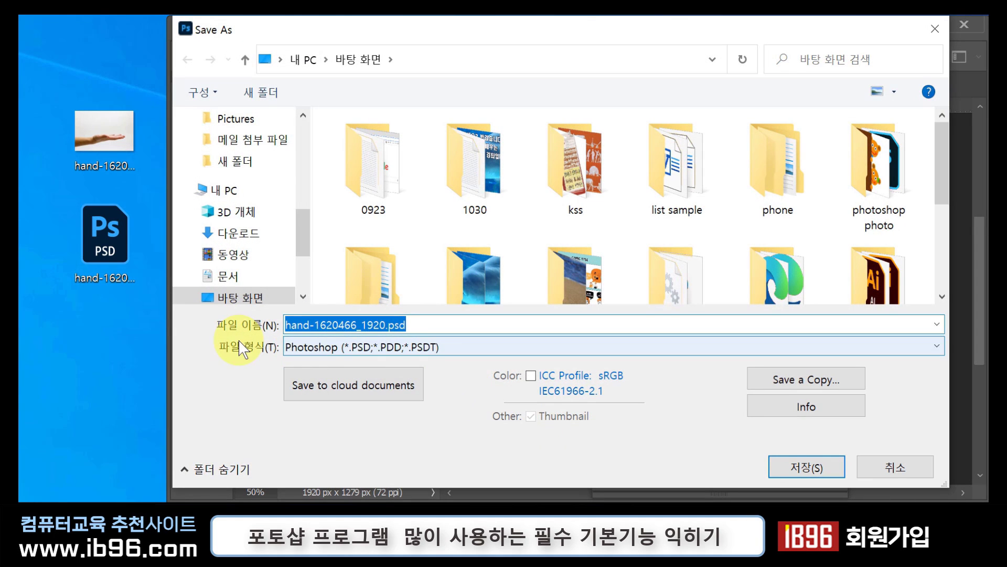
left_click(321, 347)
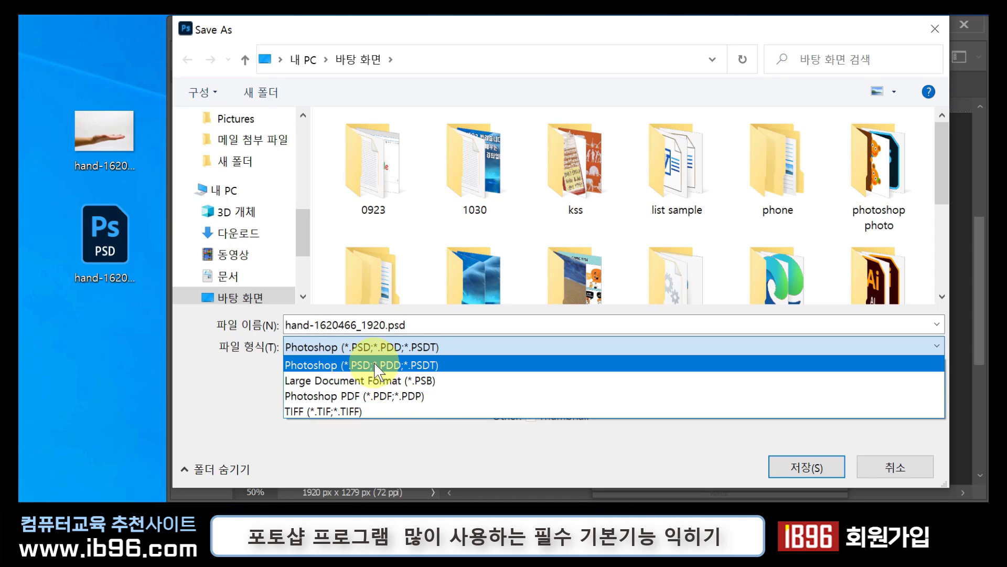
left_click(636, 461)
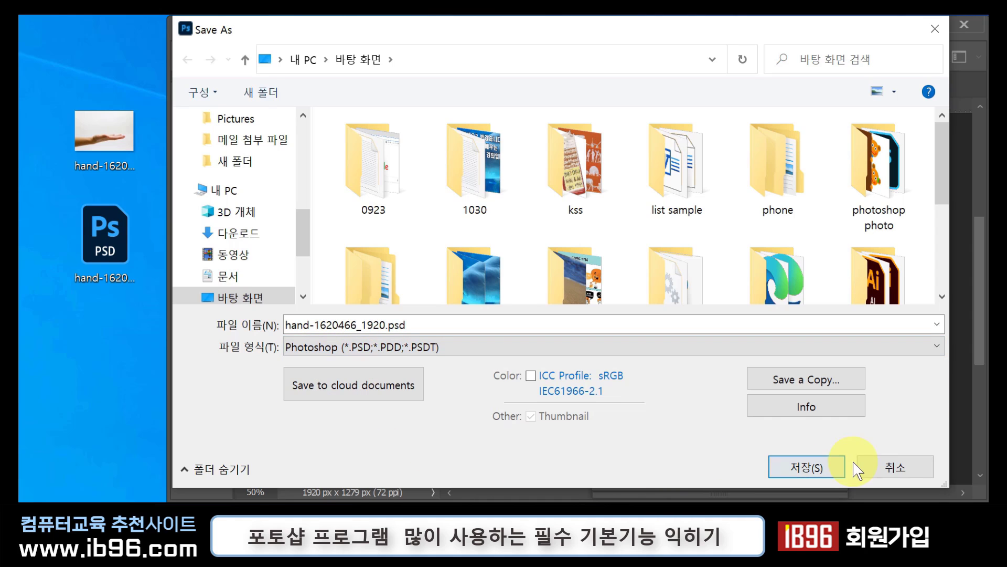
left_click(885, 467)
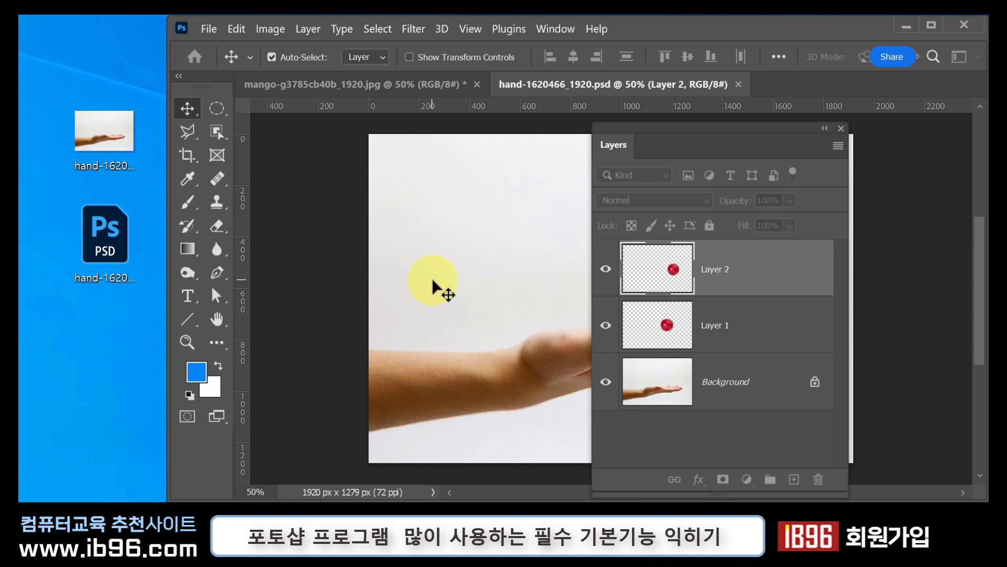
Step: Prepare a copy of the hand composite for the computer's desktop in JPEG format as hand-1620466_1920 copy.jpg
left_click(209, 36)
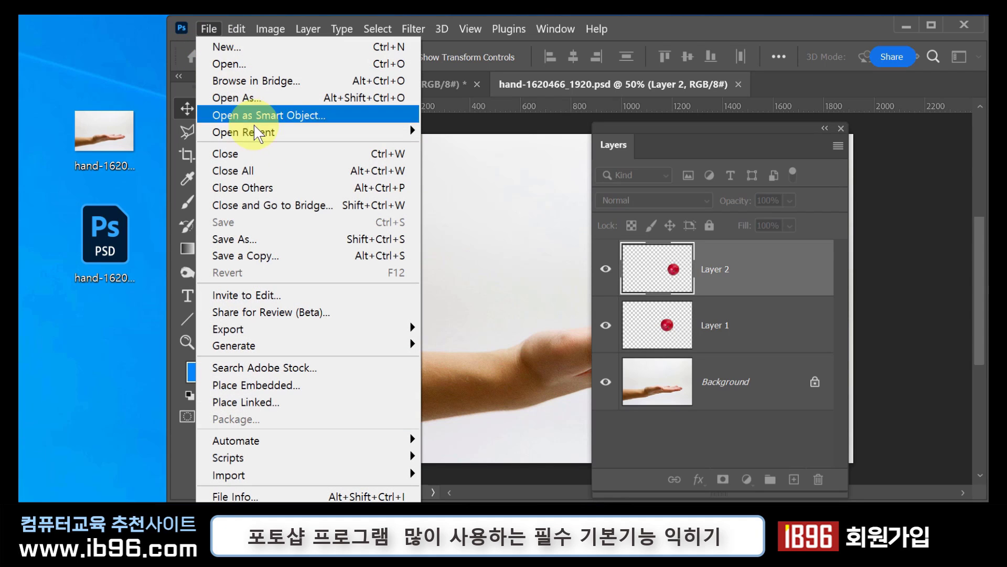
left_click(281, 256)
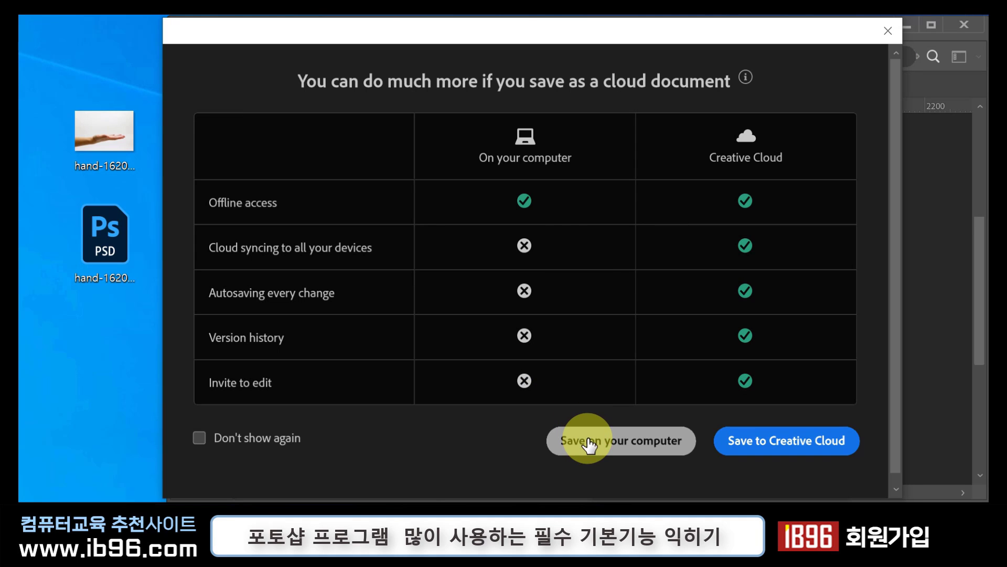
left_click(590, 445)
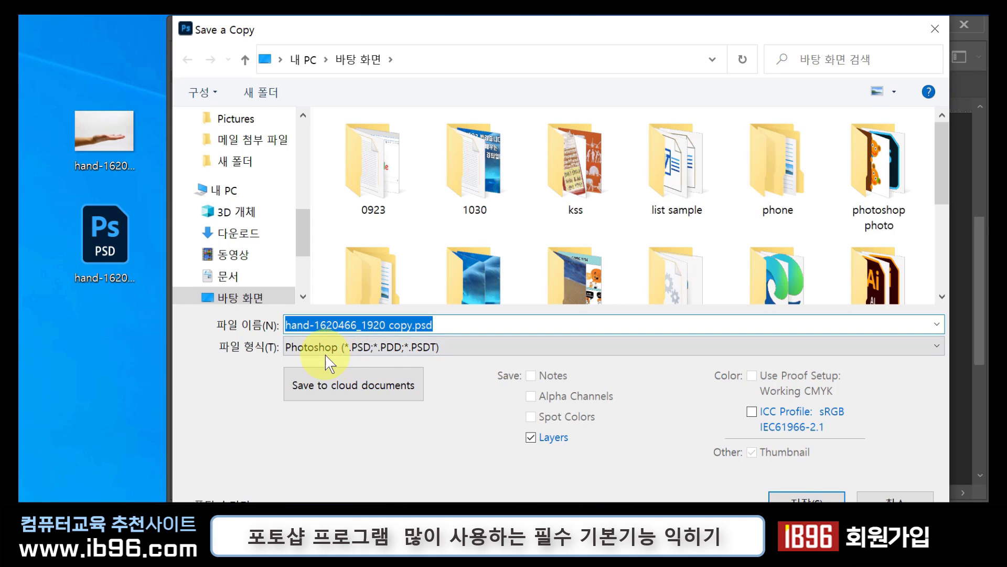
left_click(378, 344)
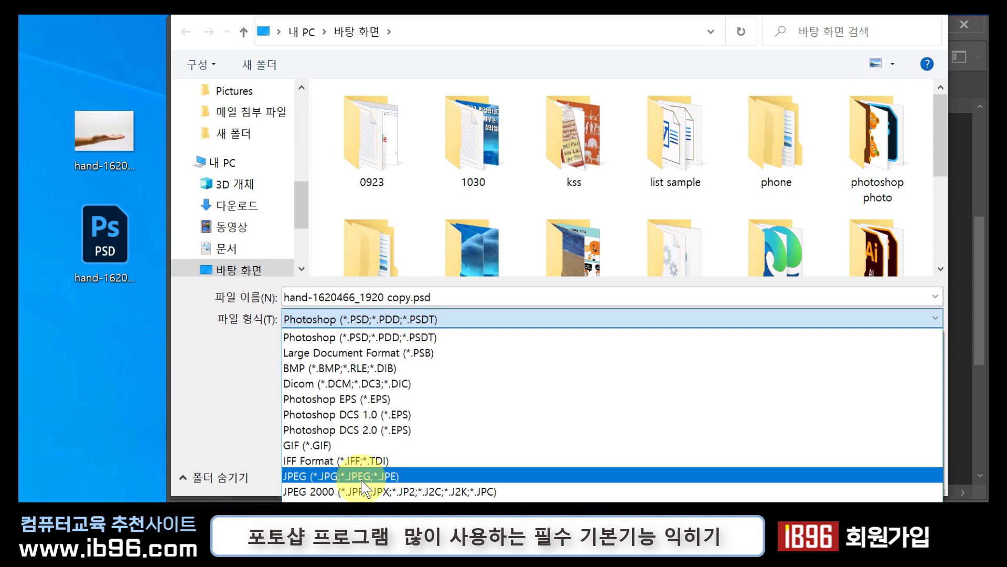
left_click(377, 476)
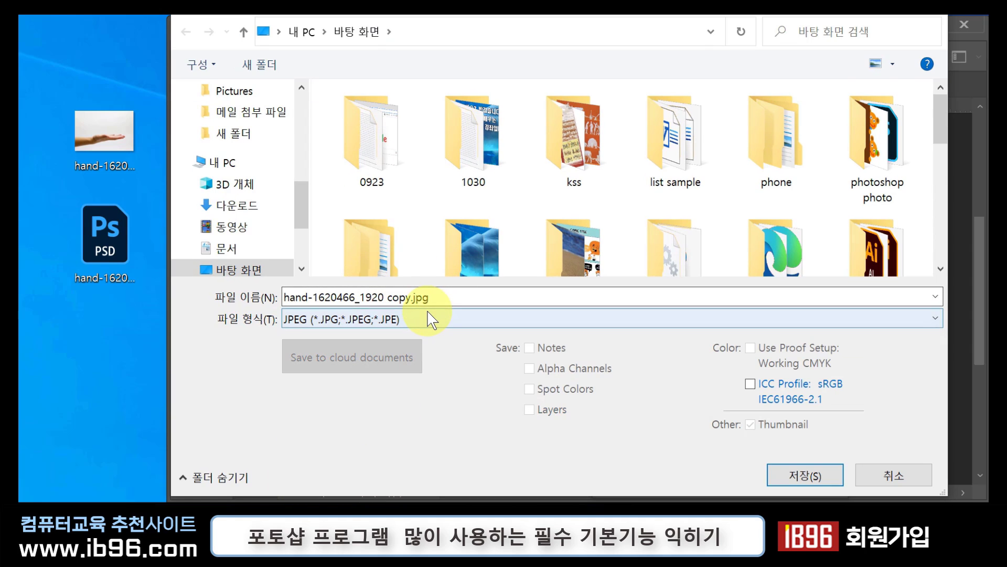
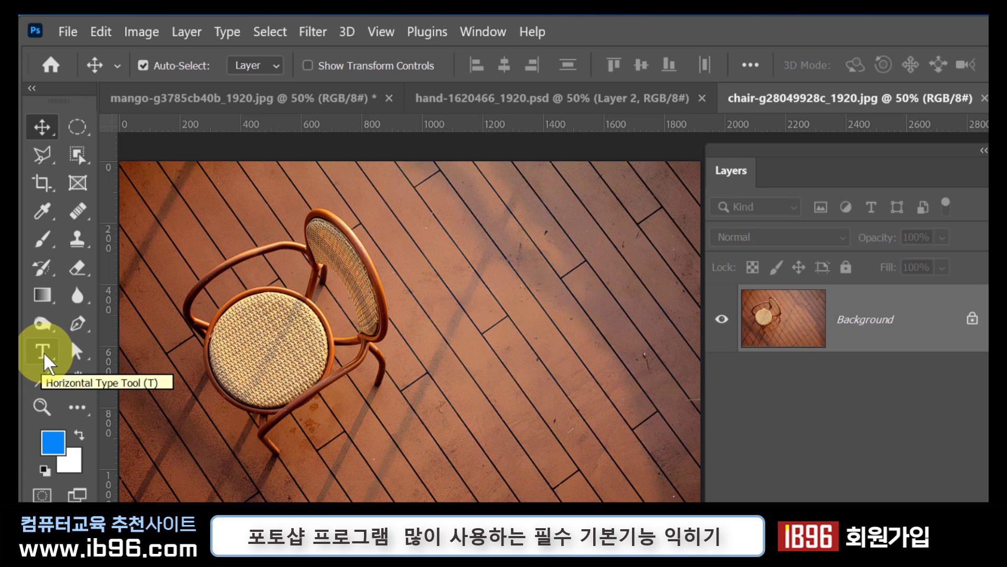
Step: Add horizontal text to the chair photo, with 안녕하세요? on the first line and 반갑습니다. on the second
left_click(45, 352)
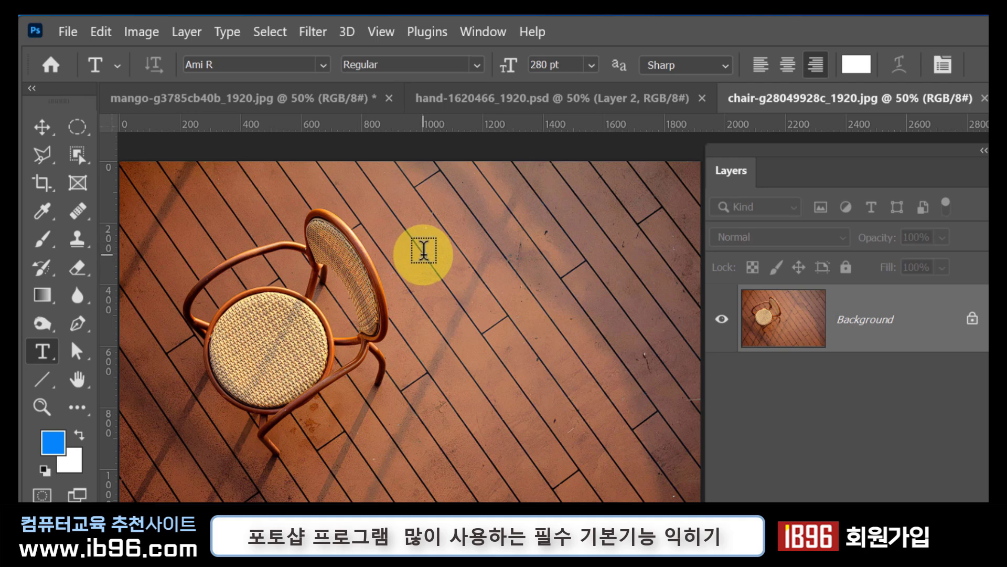
left_click(588, 242)
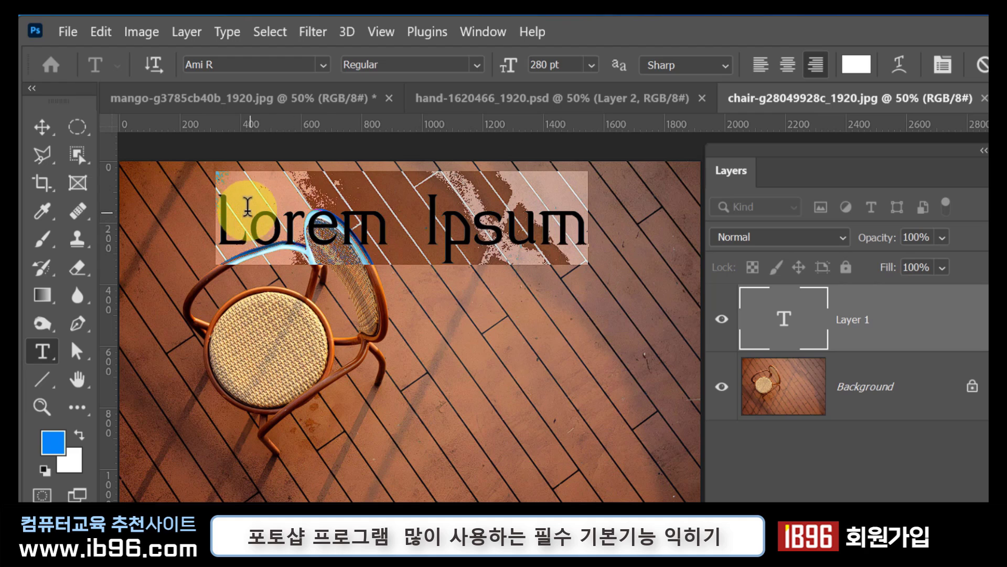
key("BackSpace")
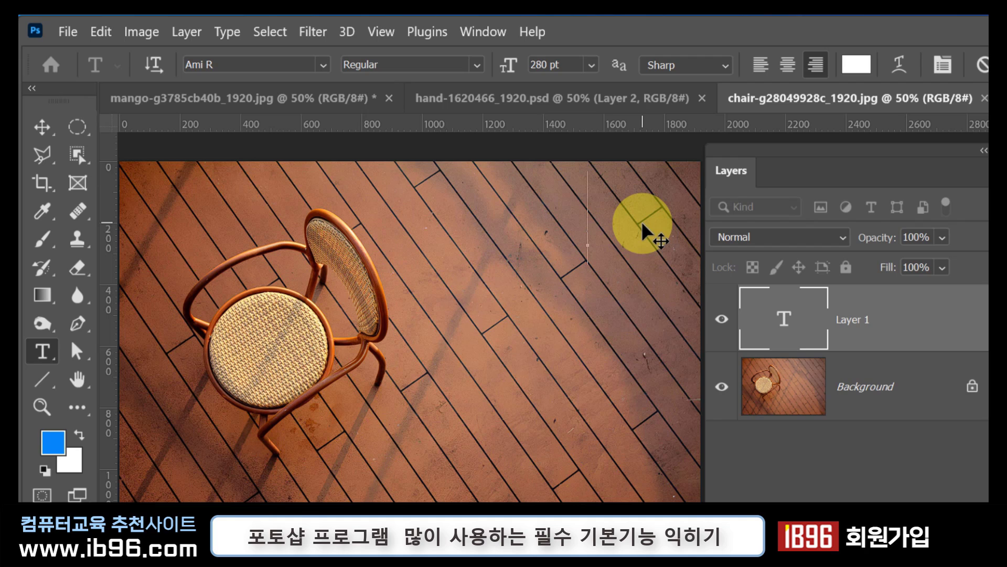
type("안녕하세요?")
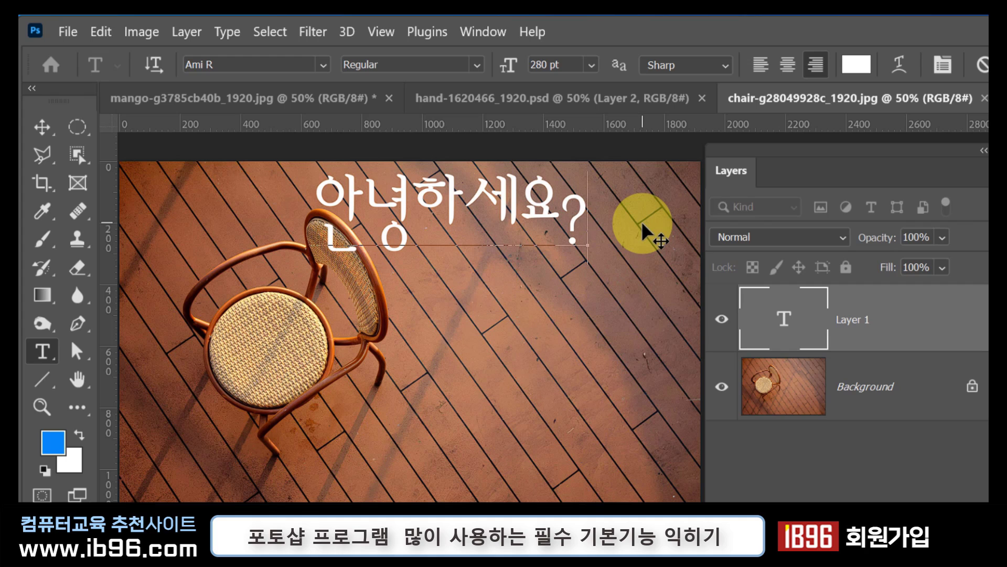
key("Return")
type("반갑습니다.")
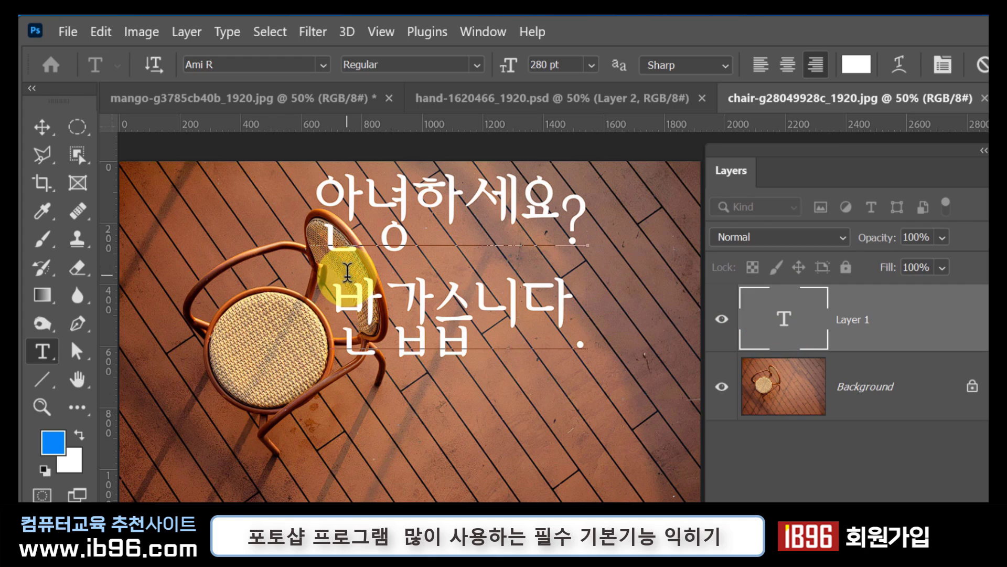
left_click(42, 127)
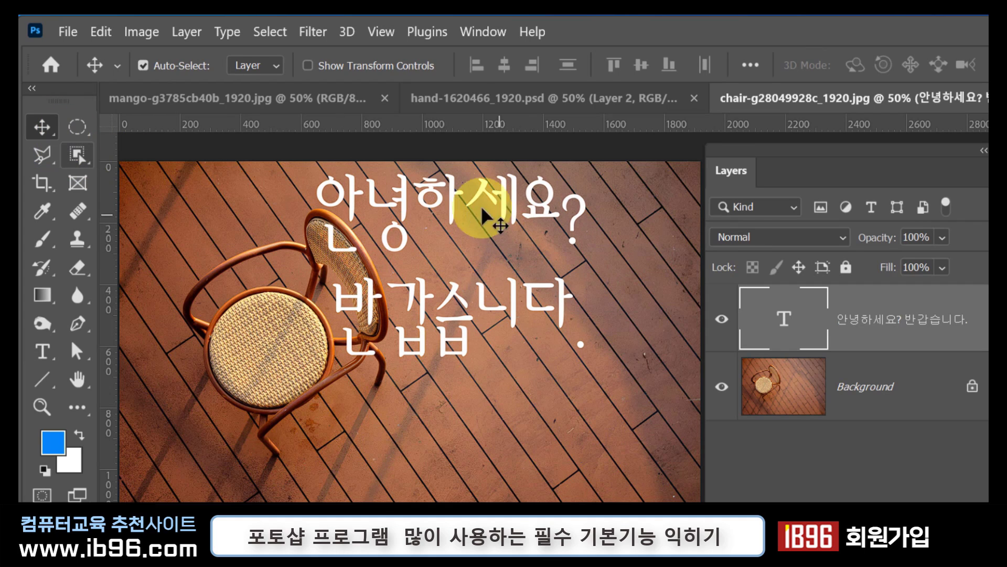
Step: Move the two-line text layer onto the empty floor to the right of the chair
left_click_drag(431, 205, 533, 268)
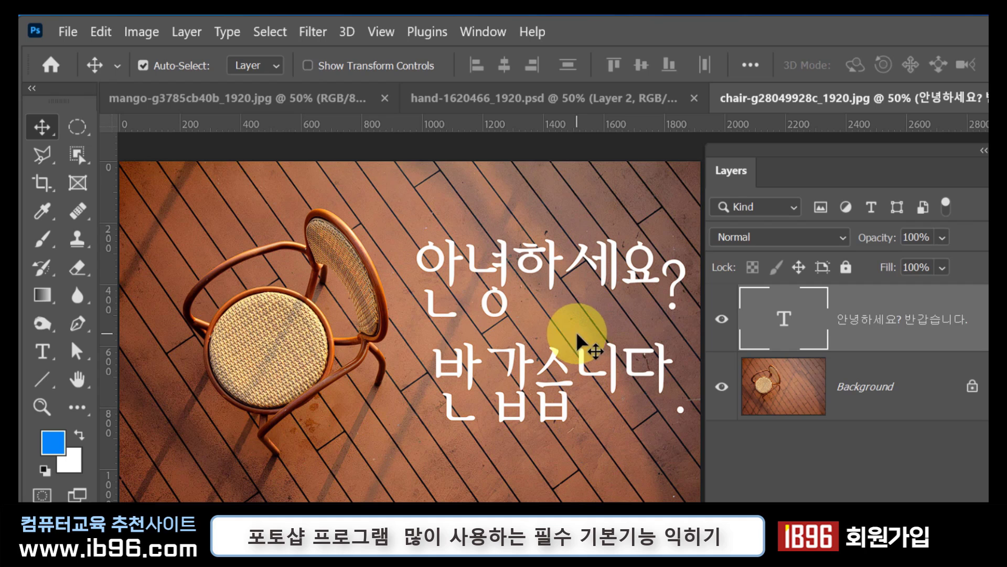
left_click_drag(610, 286, 334, 243)
left_click_drag(226, 231, 496, 246)
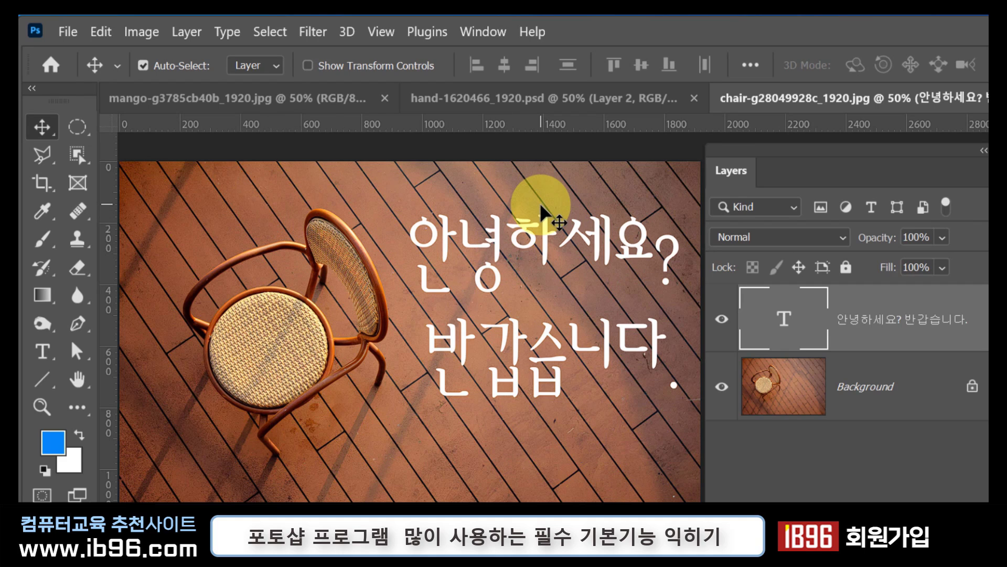
mouse_move(499, 275)
left_mouse_down()
mouse_move(254, 465)
mouse_move(483, 322)
mouse_move(497, 268)
left_mouse_up()
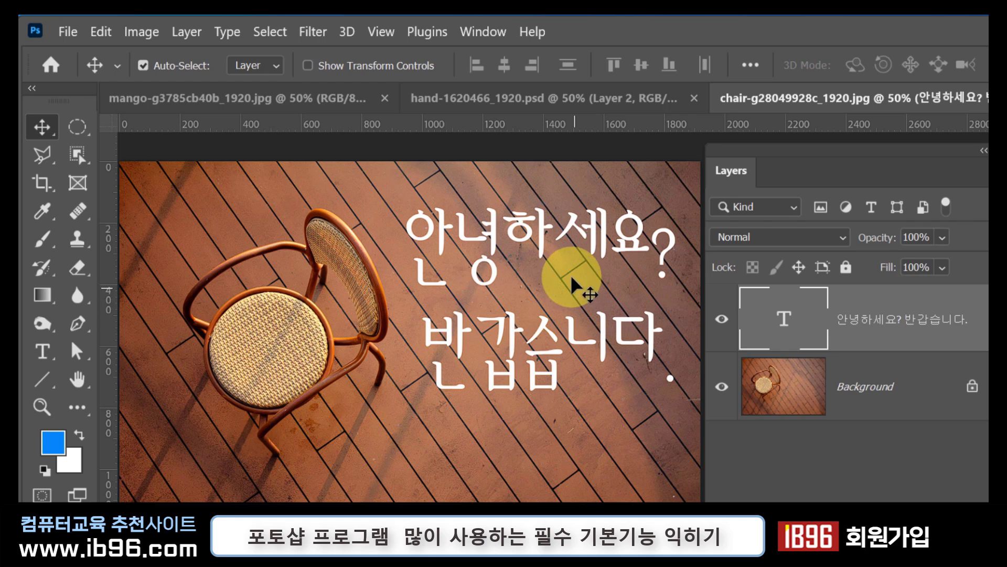
left_click_drag(543, 235, 538, 267)
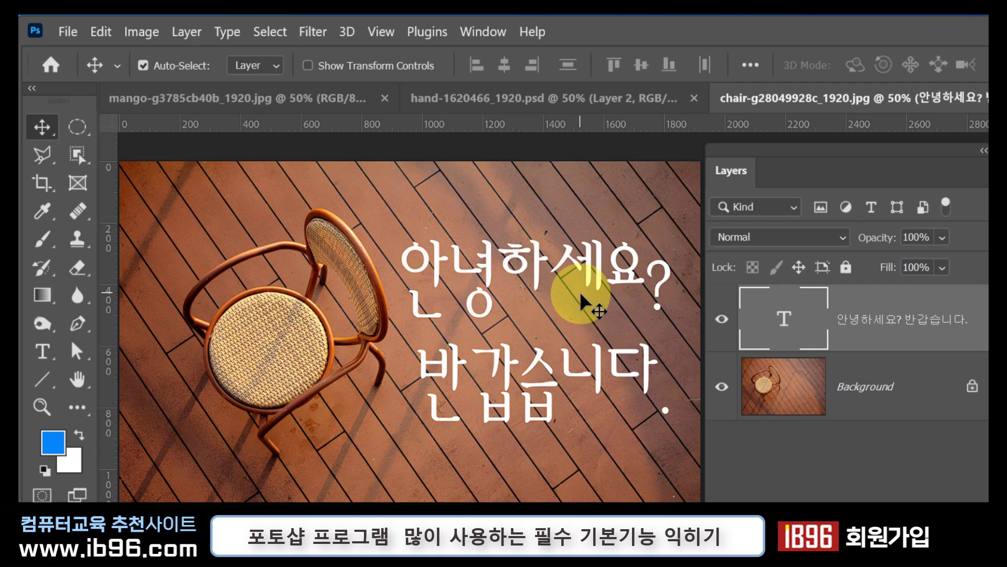
mouse_move(487, 277)
left_mouse_down()
mouse_move(443, 291)
mouse_move(494, 276)
left_mouse_up()
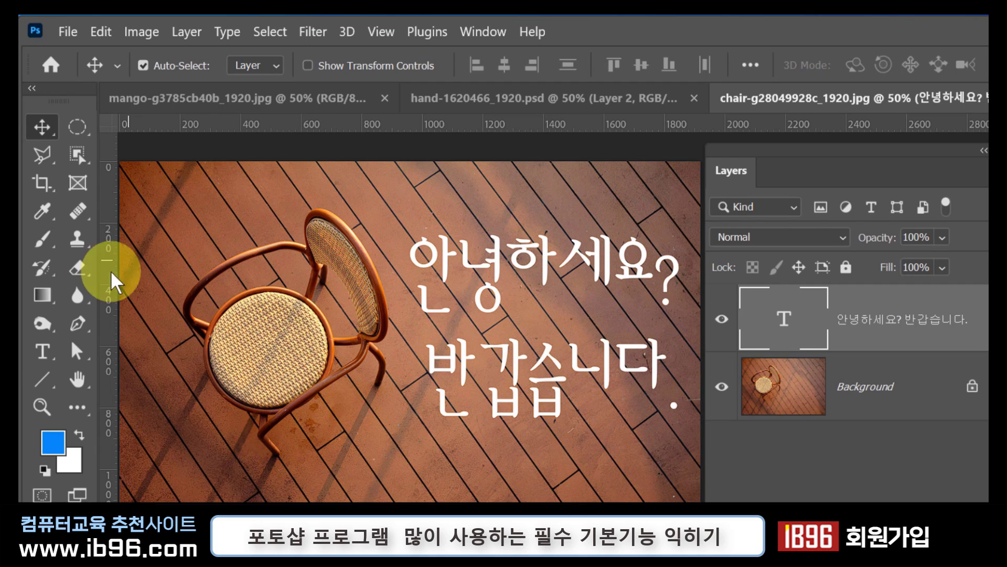
Step: Try selecting the characters 녕하세 in the first text line, clear the selection, and leave text editing with the Type tool ready
left_click(45, 350)
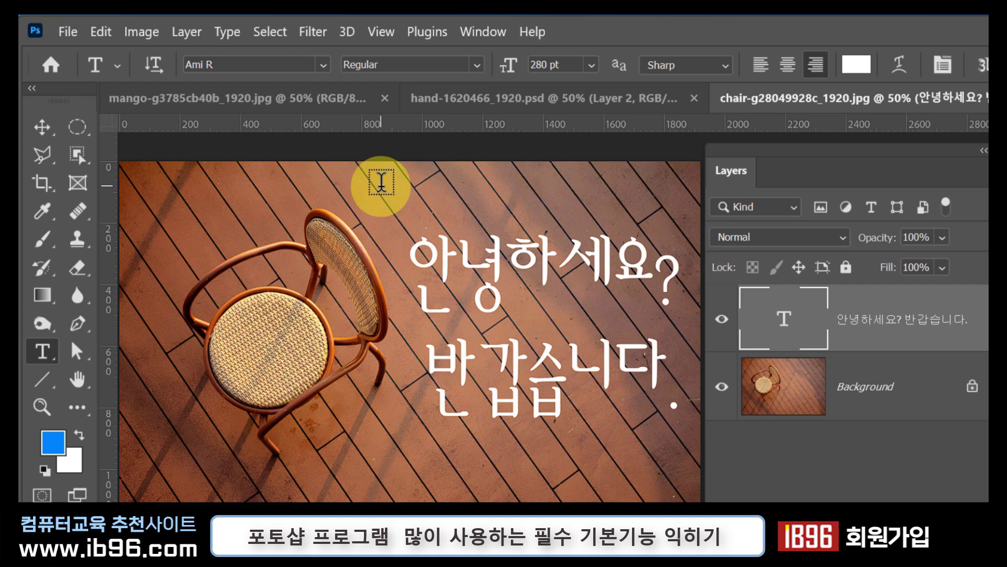
left_click(464, 271)
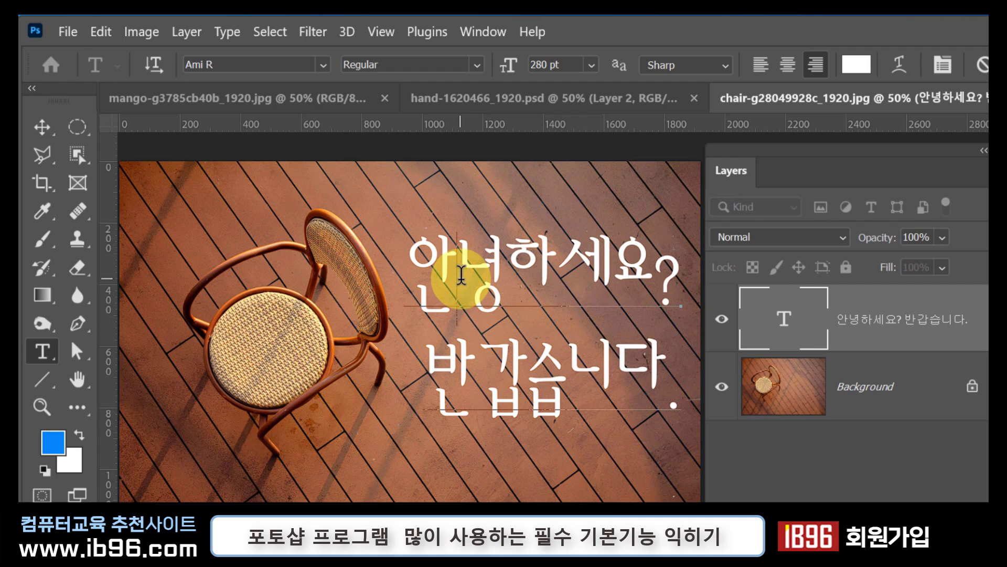
left_click_drag(461, 273, 617, 278)
left_click(466, 274)
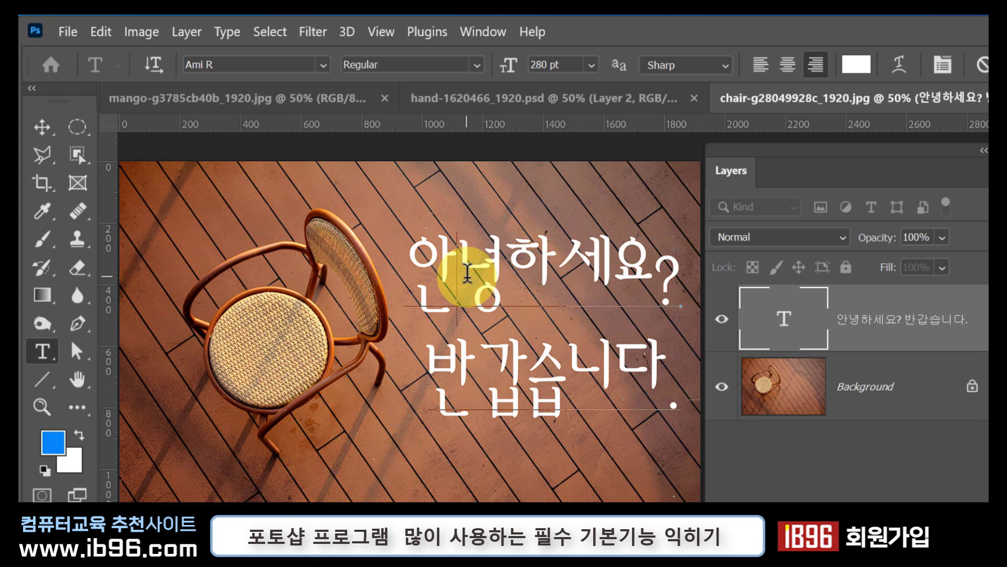
left_click_drag(467, 272, 595, 272)
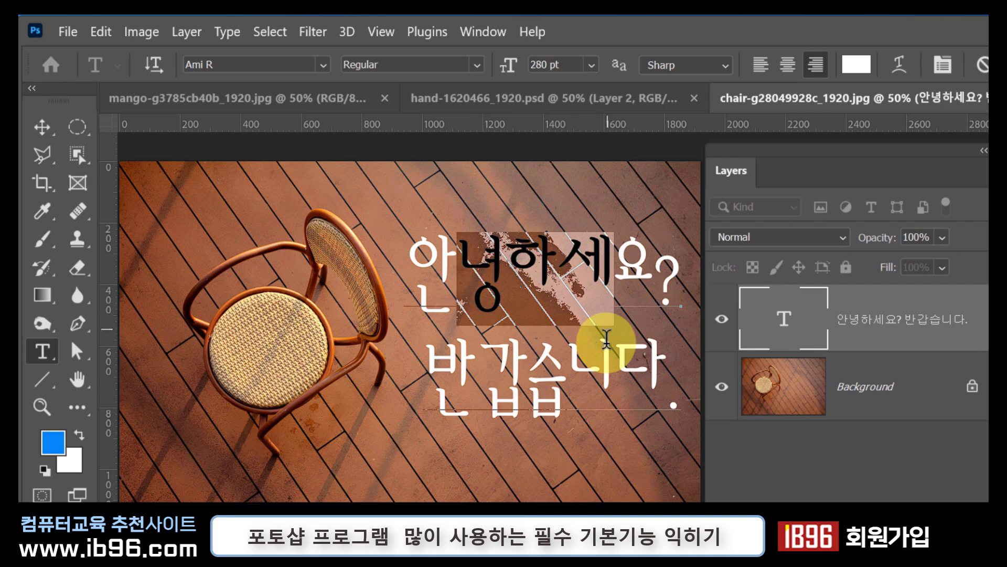
left_click(591, 269)
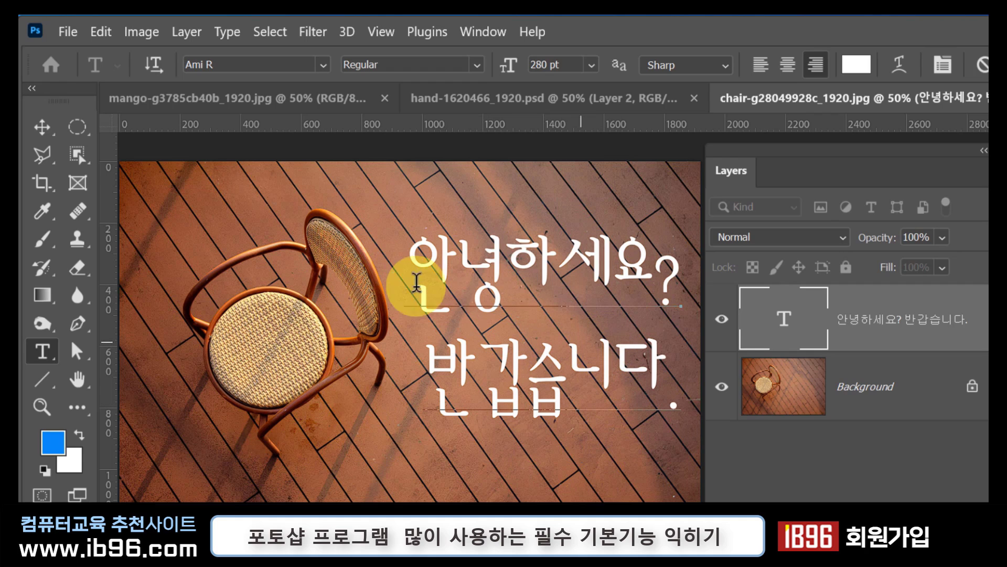
left_click(43, 127)
key("t")
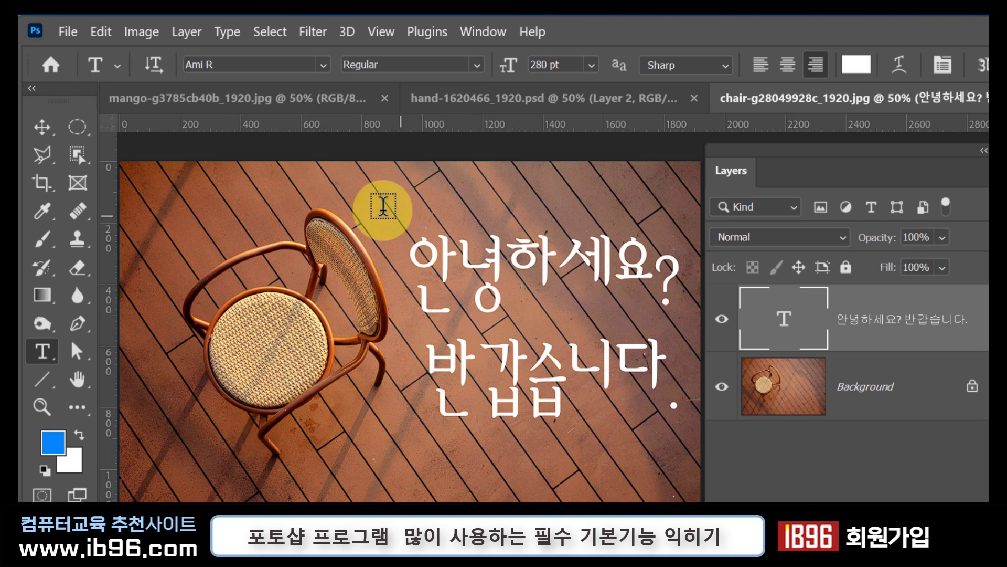
Step: Add a separate placeholder Lorem Ipsum text layer and try moving it and the Korean greeting independently around the photo
left_click(282, 201)
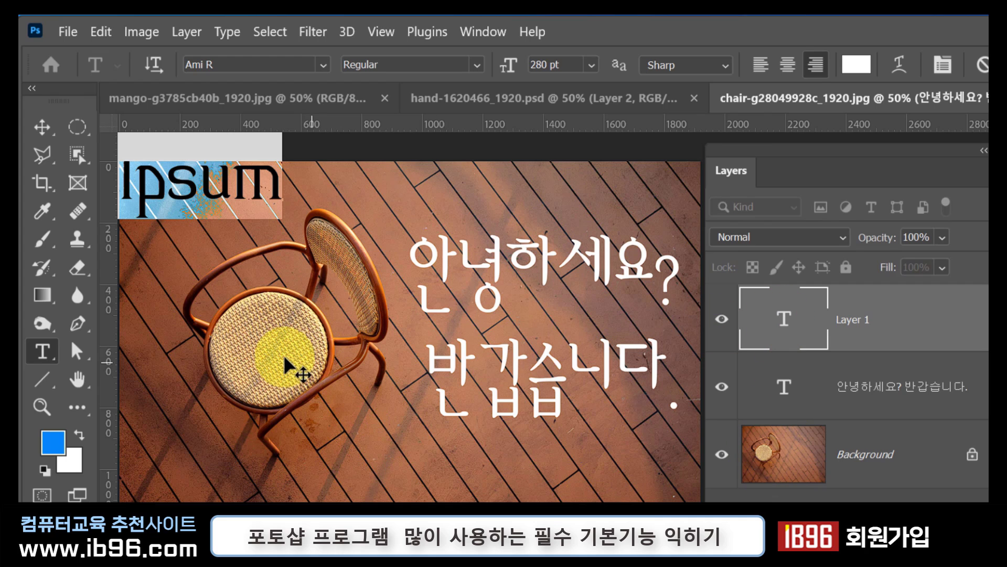
left_click(42, 126)
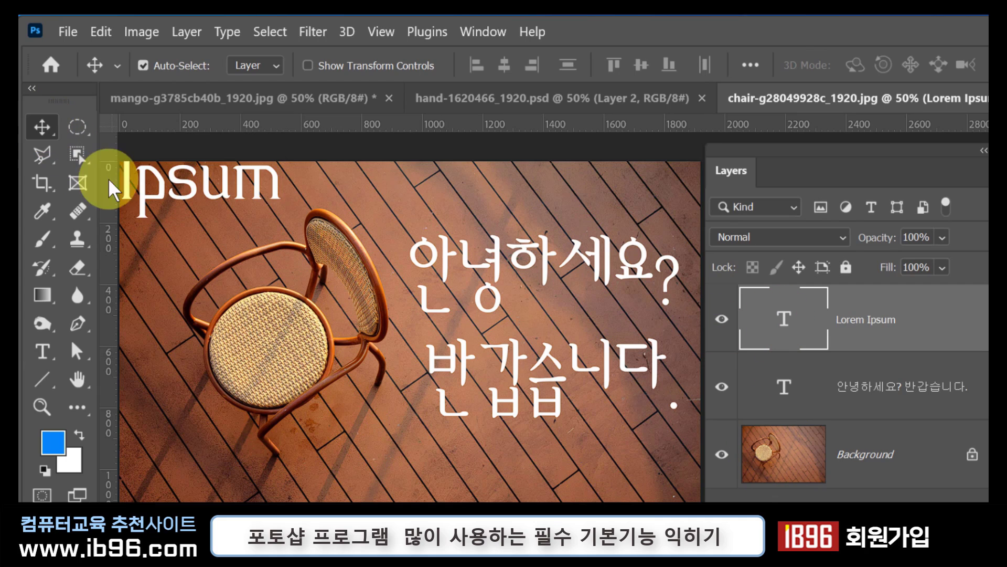
left_click_drag(214, 191, 364, 506)
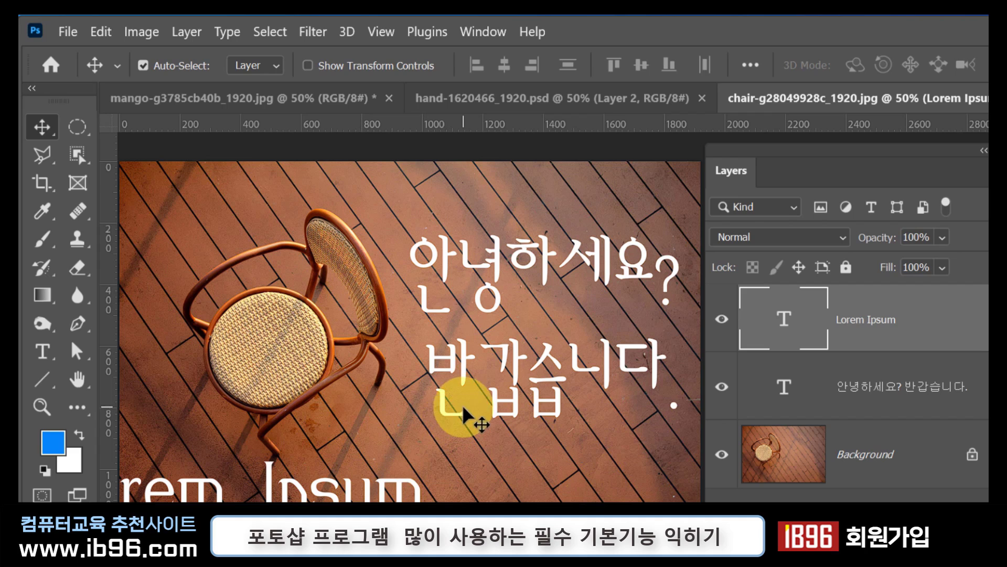
left_click_drag(466, 416, 249, 362)
left_click_drag(325, 486, 574, 461)
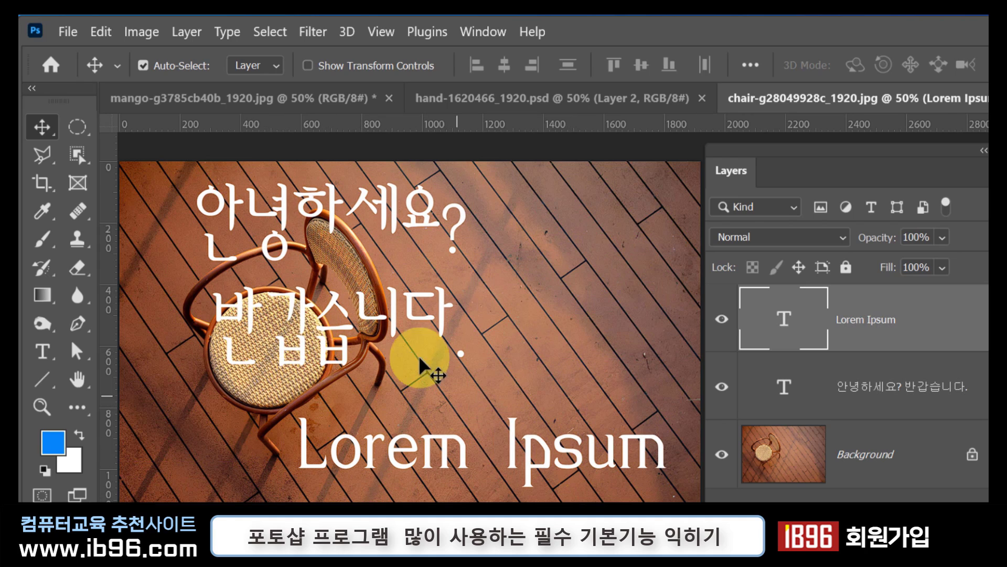
left_click_drag(382, 321, 636, 335)
left_click_drag(607, 443, 496, 498)
Step: Delete the Lorem Ipsum text layer and move the Korean greeting back onto the floor beside the chair
left_click(783, 317)
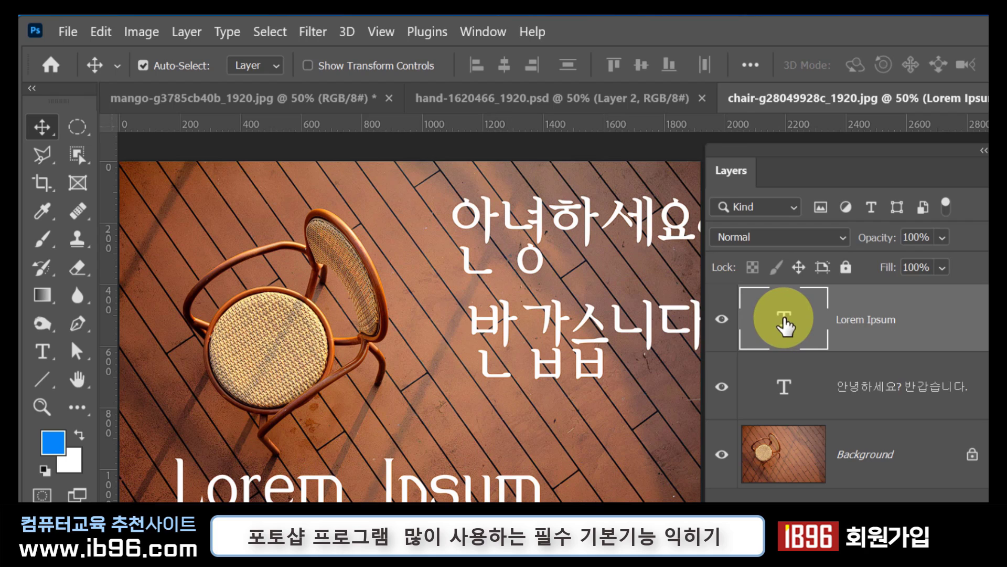
left_click_drag(784, 318, 973, 520)
left_click_drag(587, 368, 543, 409)
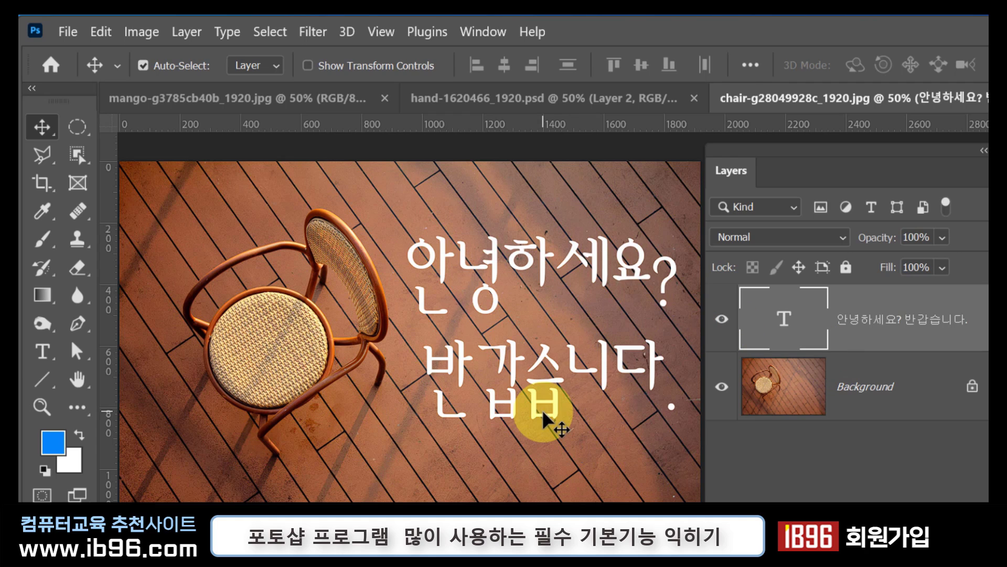
Step: Try selecting the characters 안녕하세 in the first text line with the Type tool, and leave text editing
left_click(43, 352)
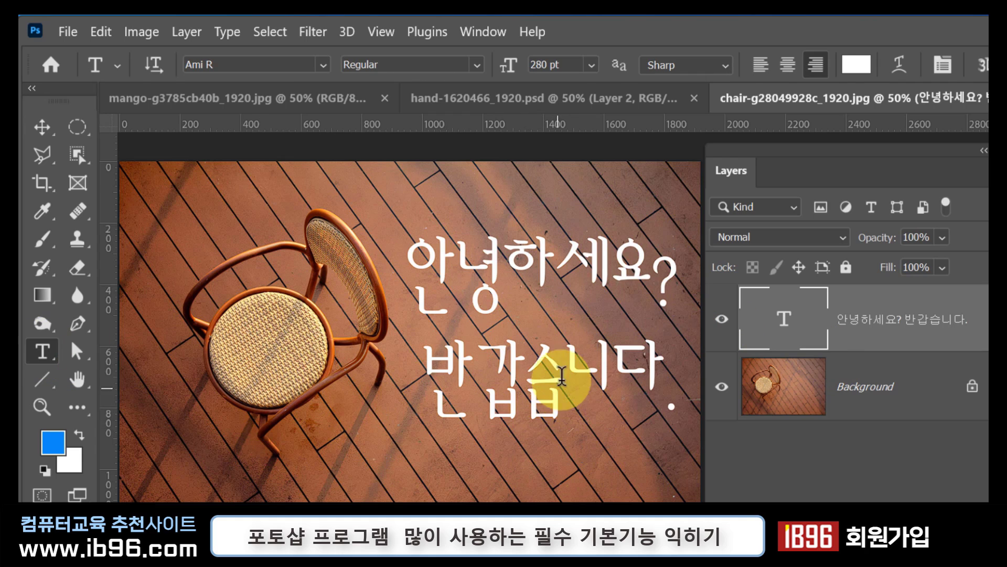
left_click_drag(411, 266, 610, 274)
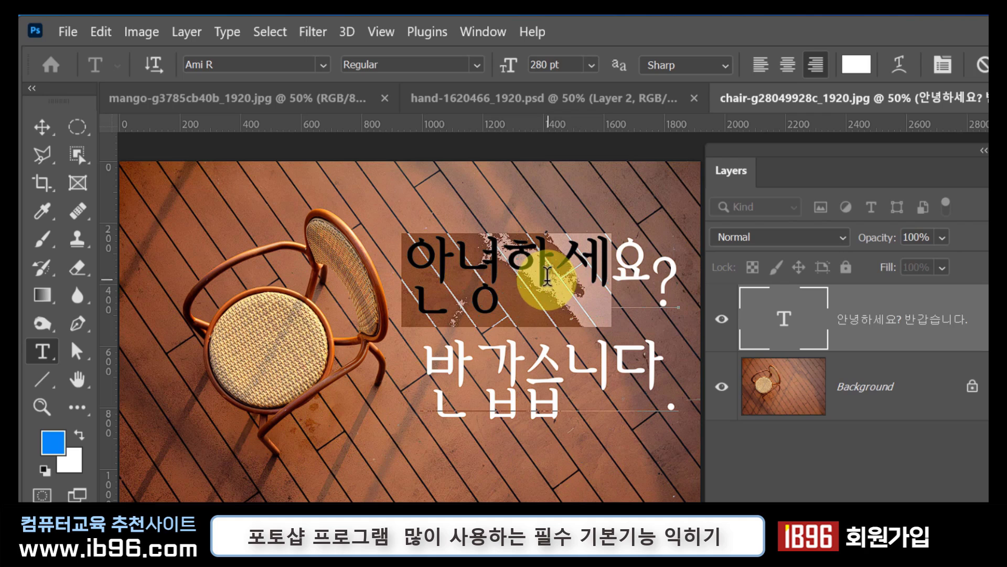
left_click(43, 127)
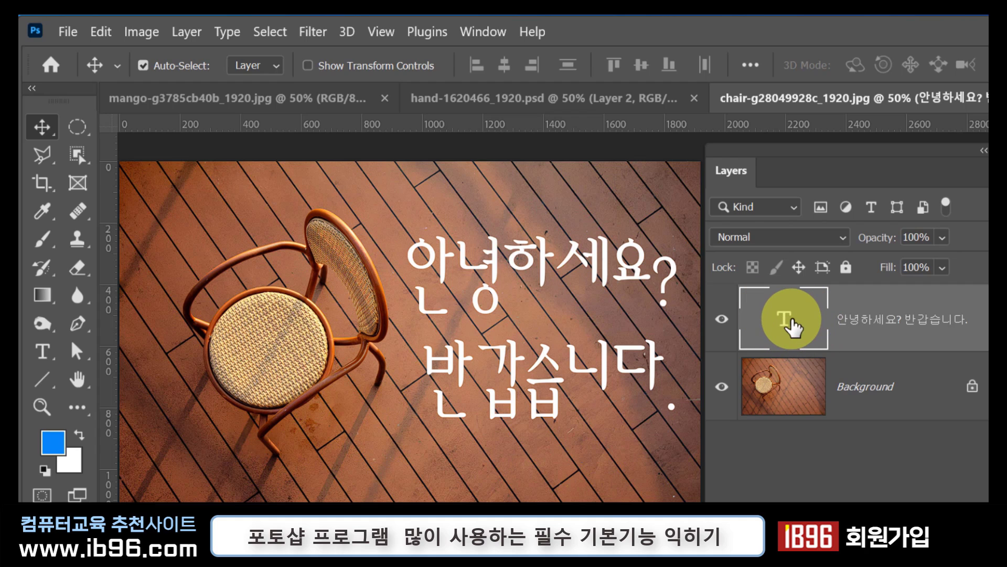
Step: Select both lines of the greeting for editing, preview other fonts, and keep the font Ami R in Regular style
double_click(794, 325)
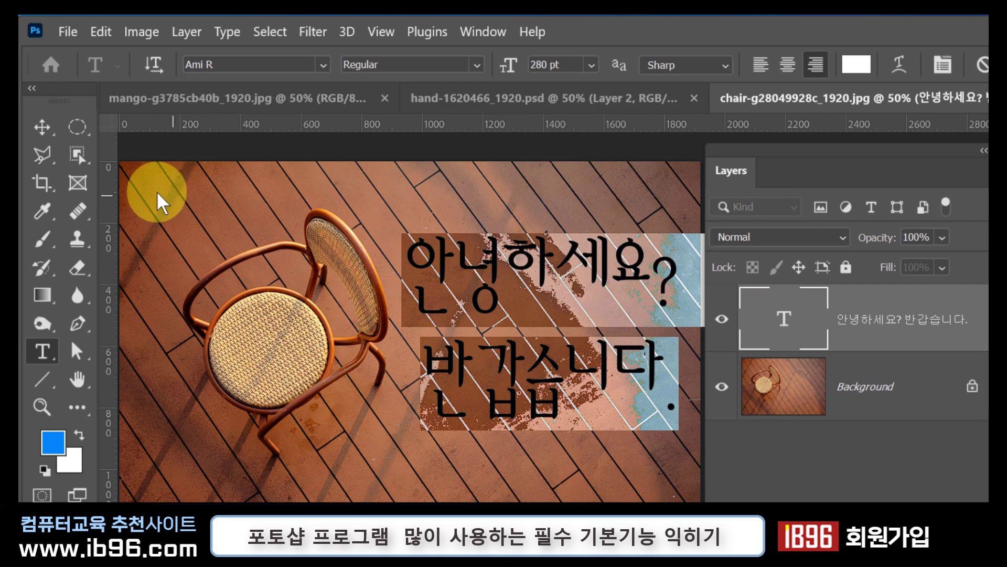
left_click(461, 322)
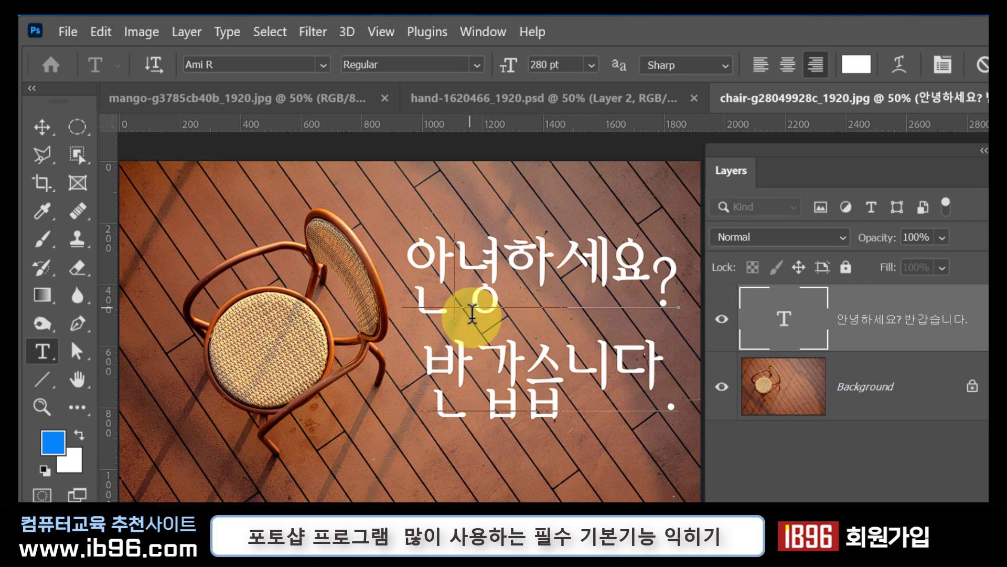
left_click_drag(469, 267, 687, 407)
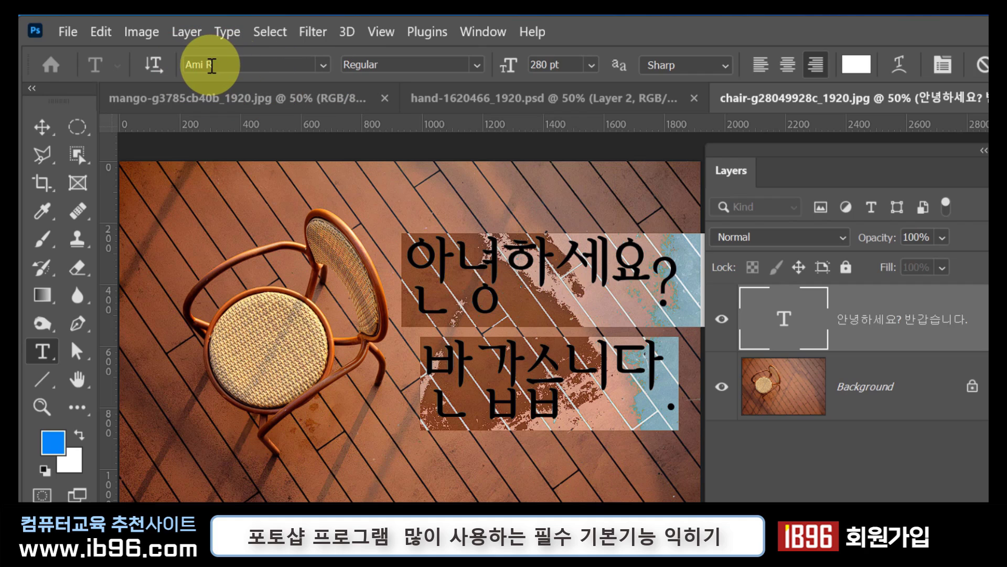
left_click(322, 63)
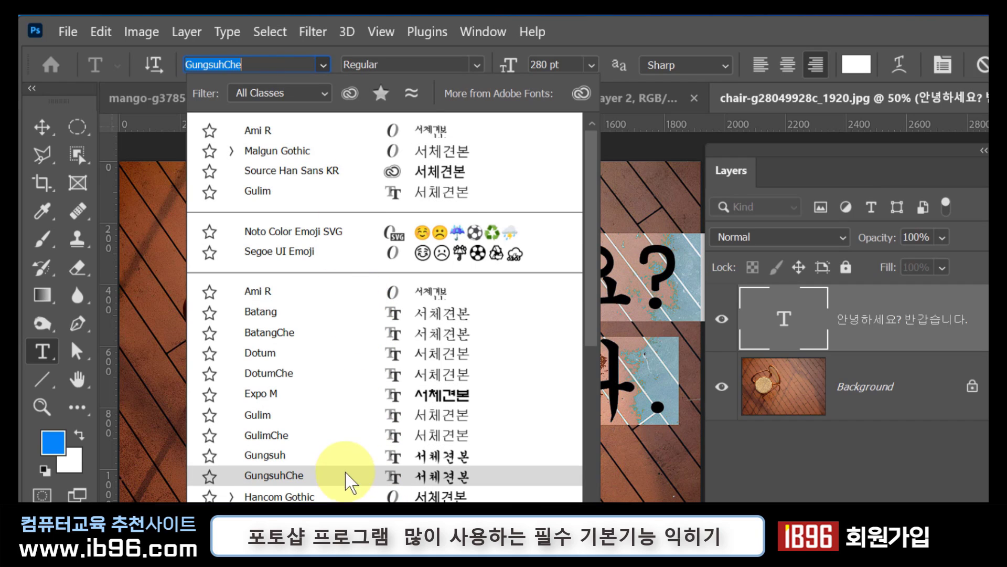
left_click(315, 132)
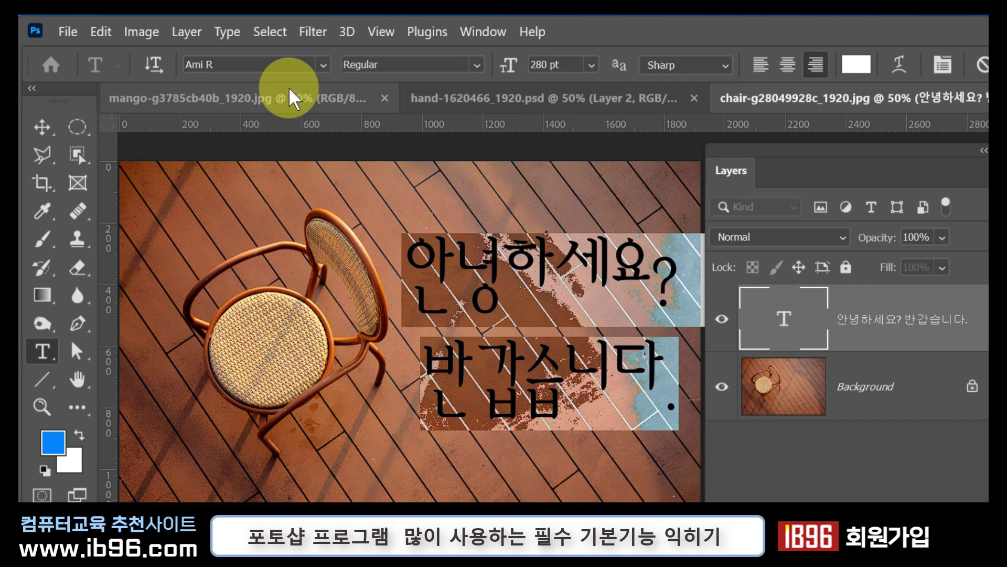
left_click(477, 62)
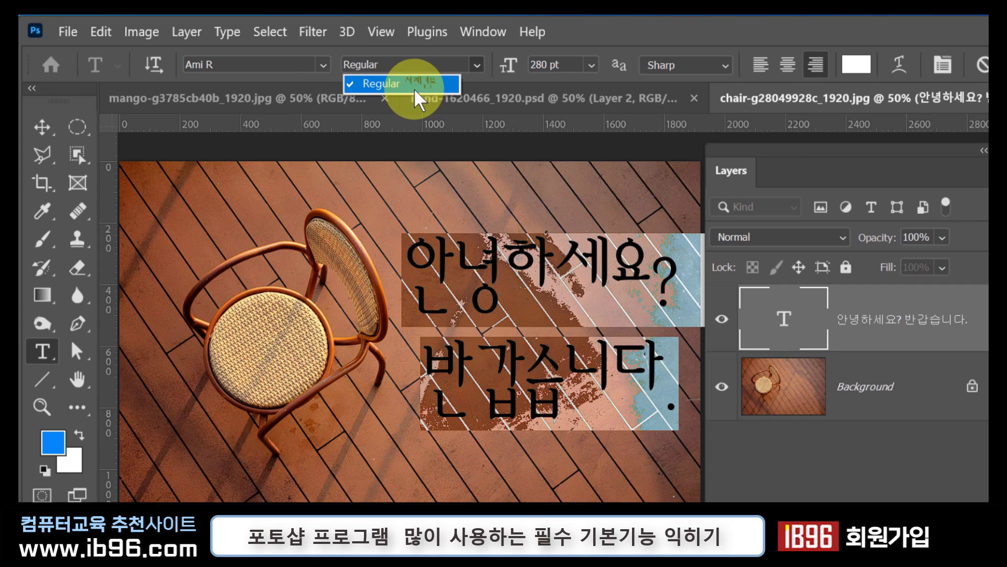
left_click(401, 81)
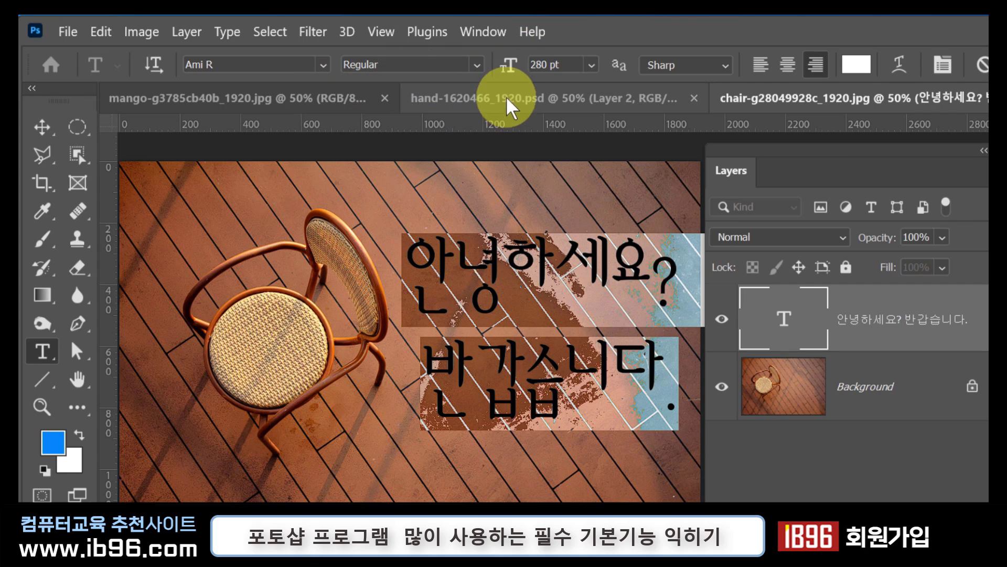
Step: Check the preset font sizes and set the selected greeting's size to 285 pt
left_click(592, 66)
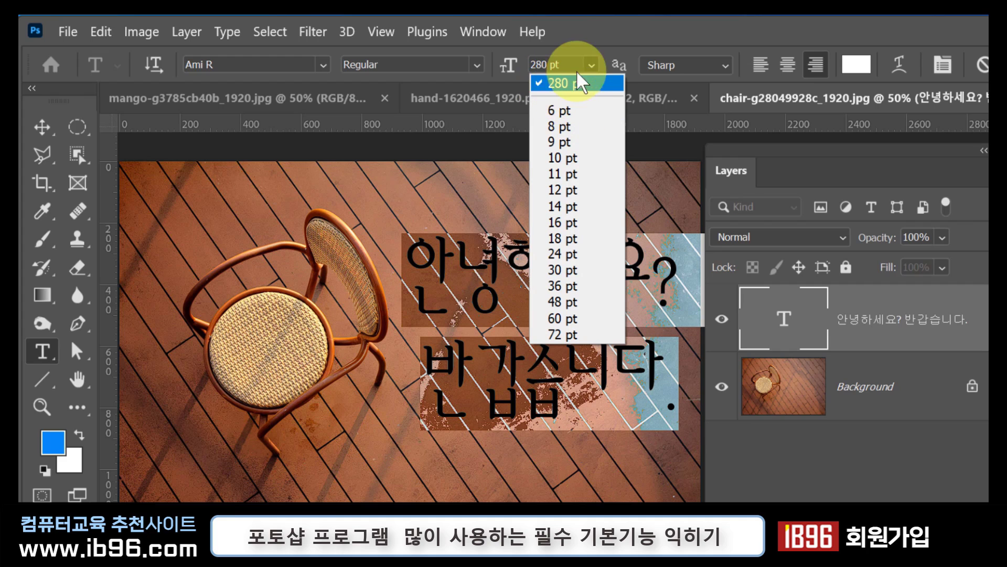
left_click(596, 33)
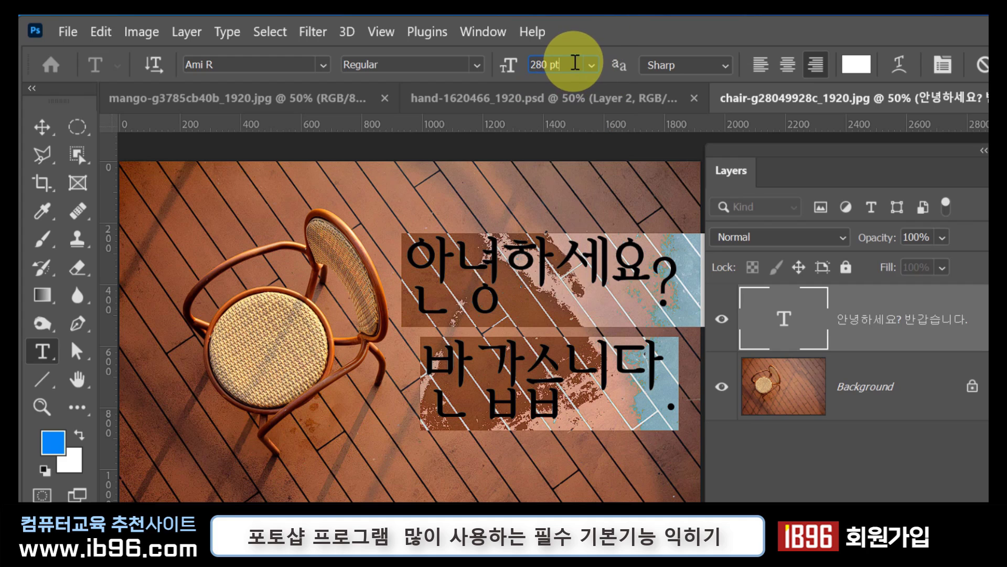
left_click_drag(575, 63, 517, 63)
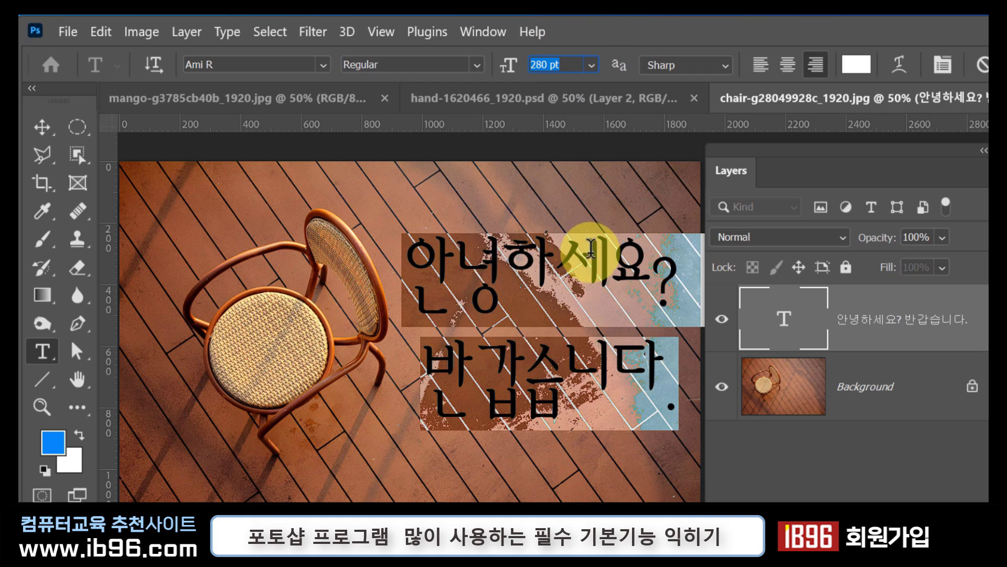
key("Return")
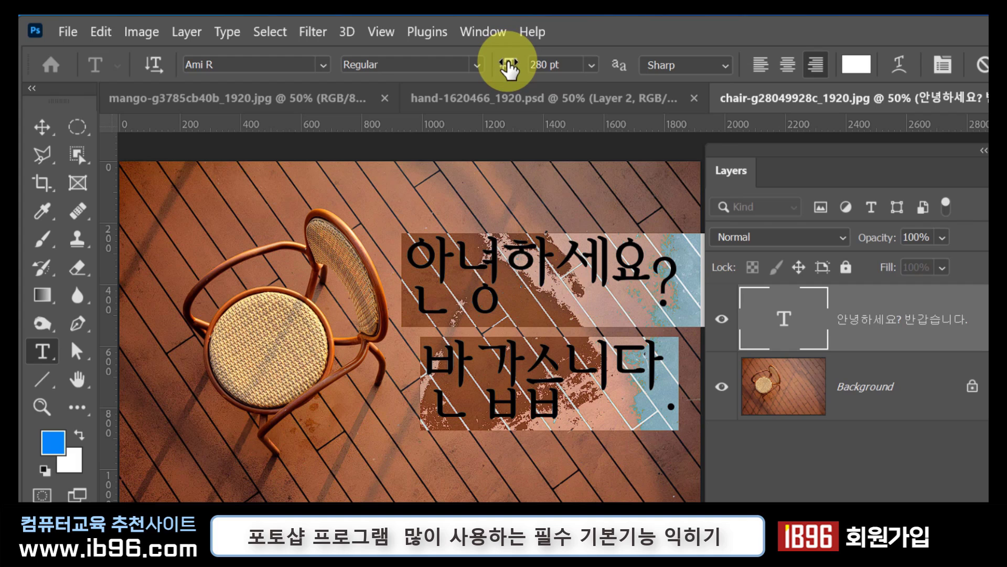
left_click_drag(508, 66, 514, 98)
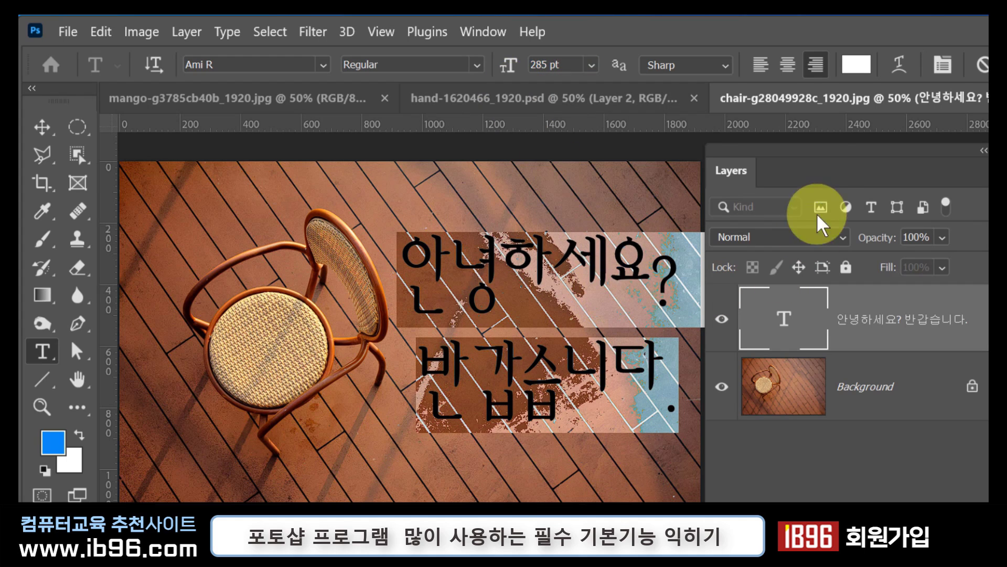
Step: Try left-aligning the greeting, move it over the chair, and center-align its two lines
left_click(760, 71)
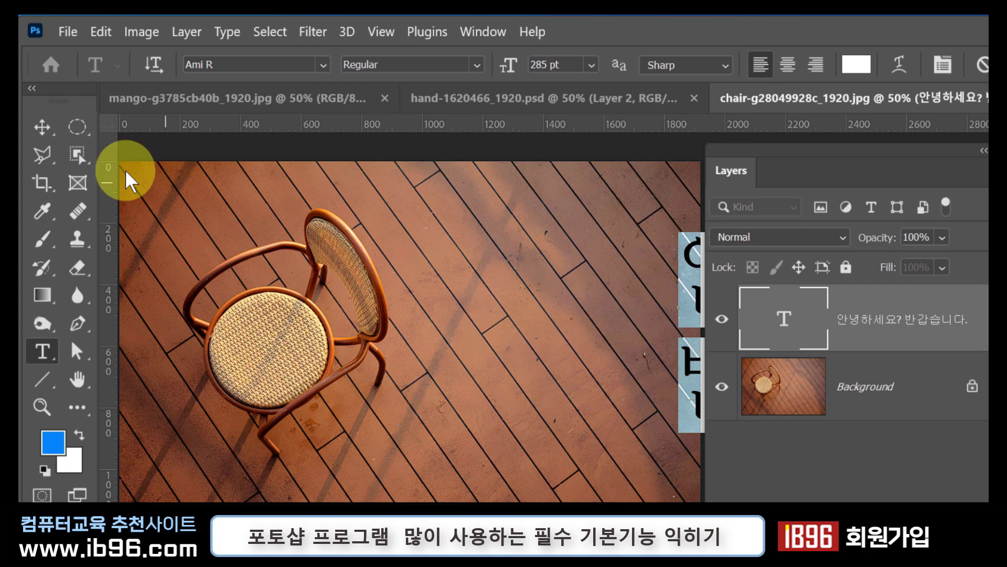
left_click(45, 129)
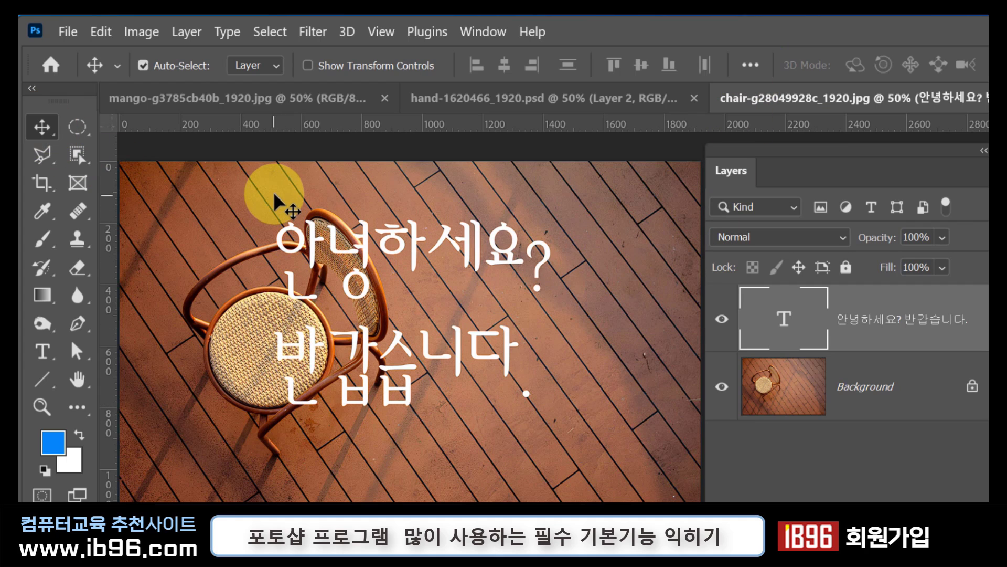
double_click(781, 319)
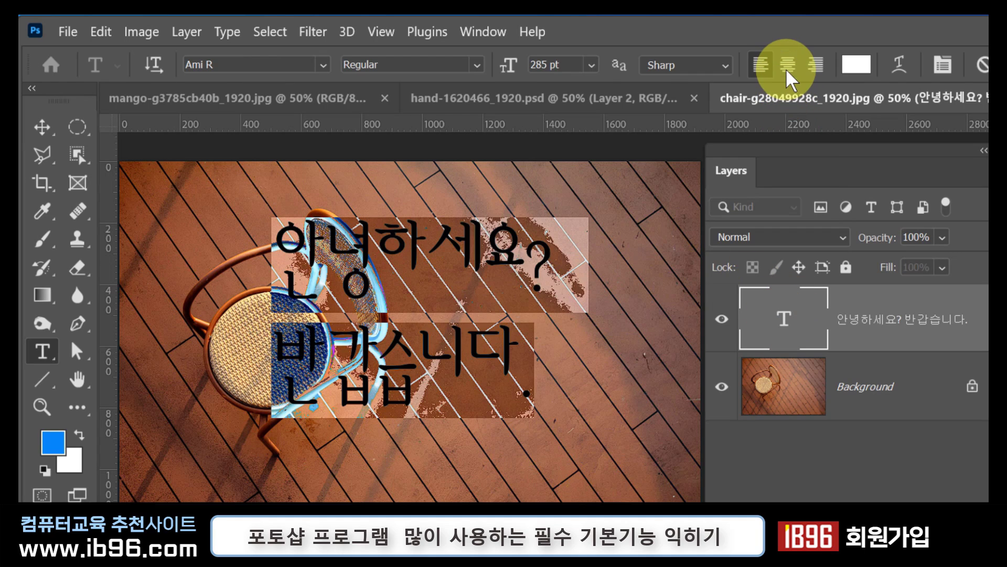
left_click(786, 65)
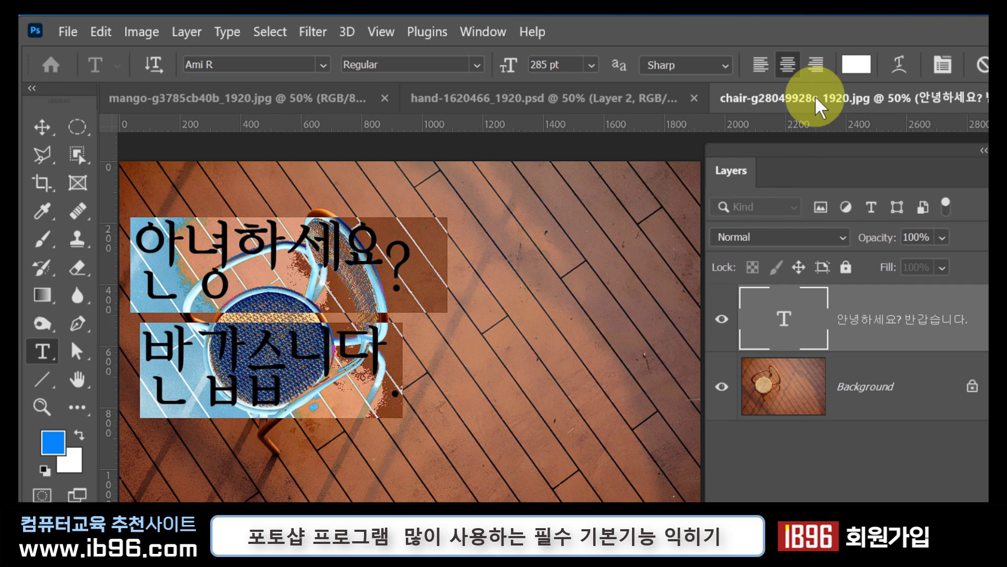
Step: Right-align the greeting and move it back onto the floor to the right of the chair
left_click(816, 65)
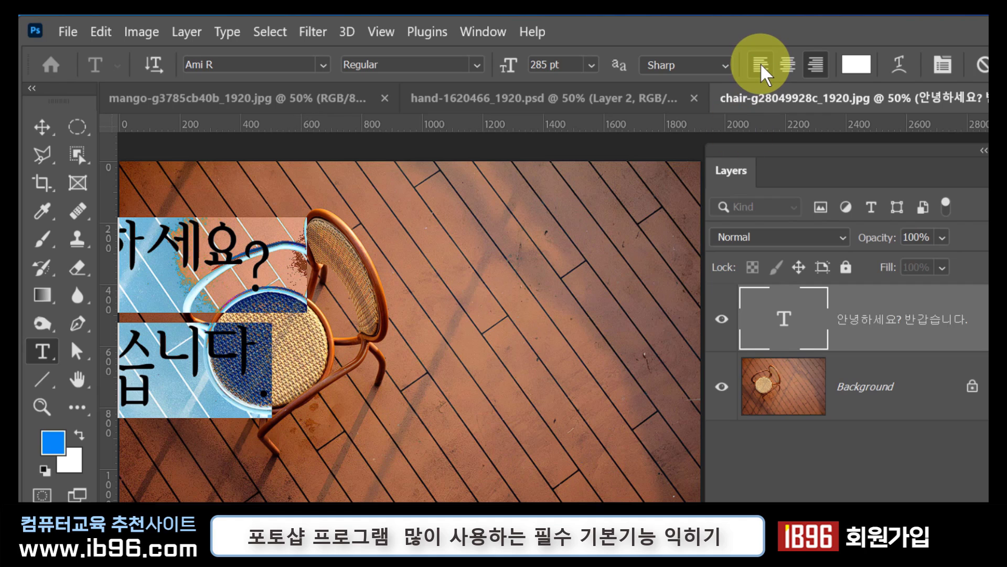
left_click(36, 126)
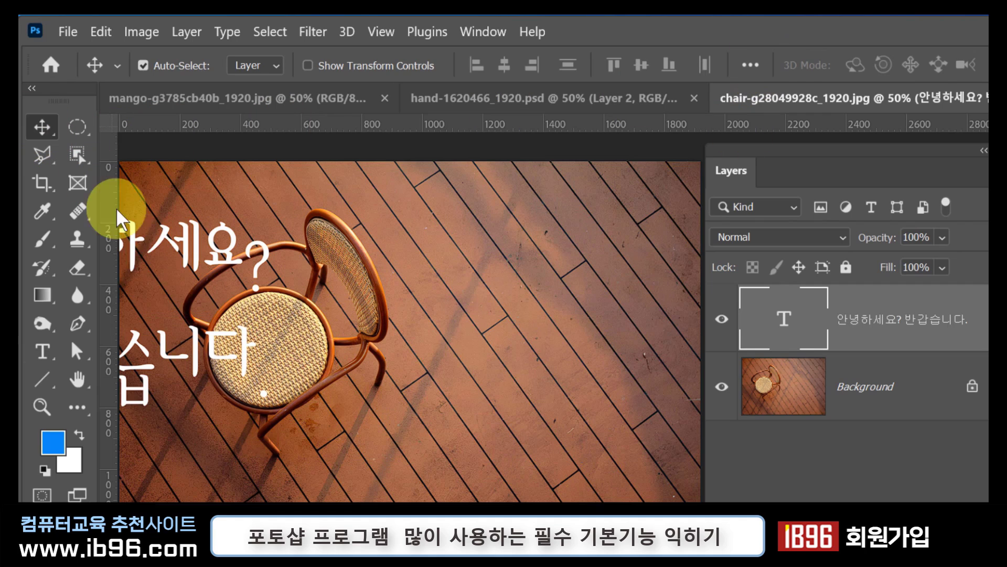
left_click_drag(169, 244, 584, 260)
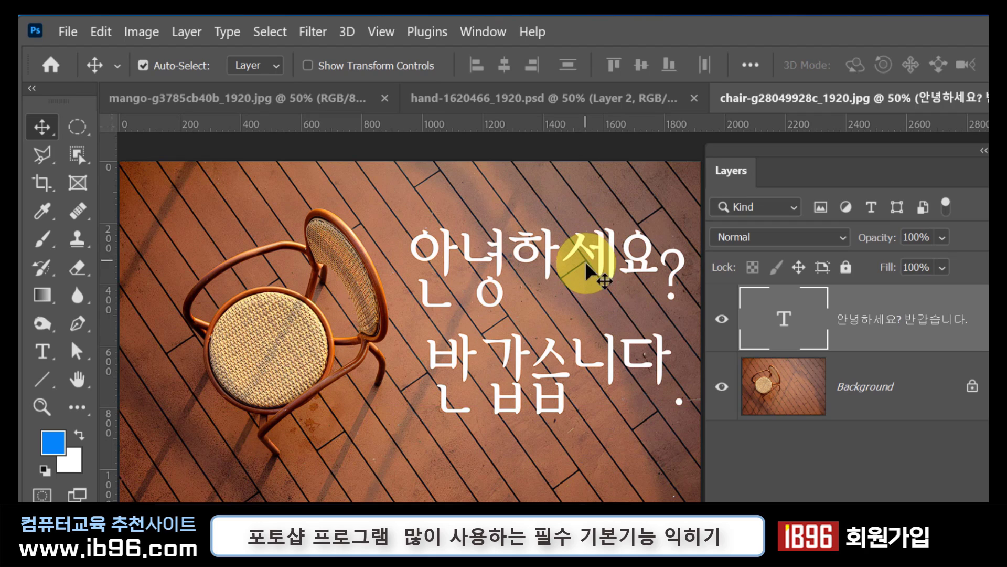
Step: Select all of the greeting text on its layer and preview a yellow text color
left_click(830, 461)
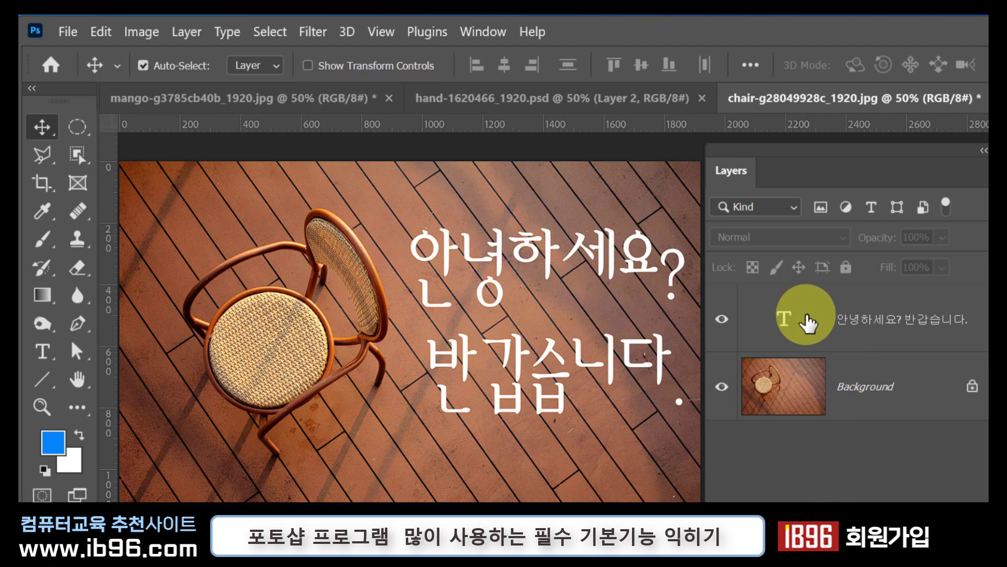
left_click(919, 326)
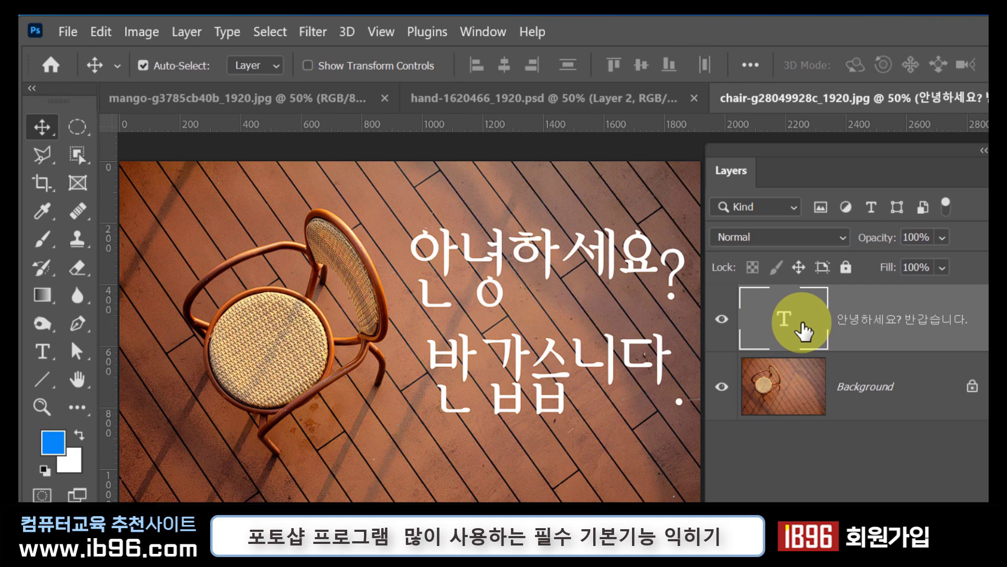
double_click(798, 326)
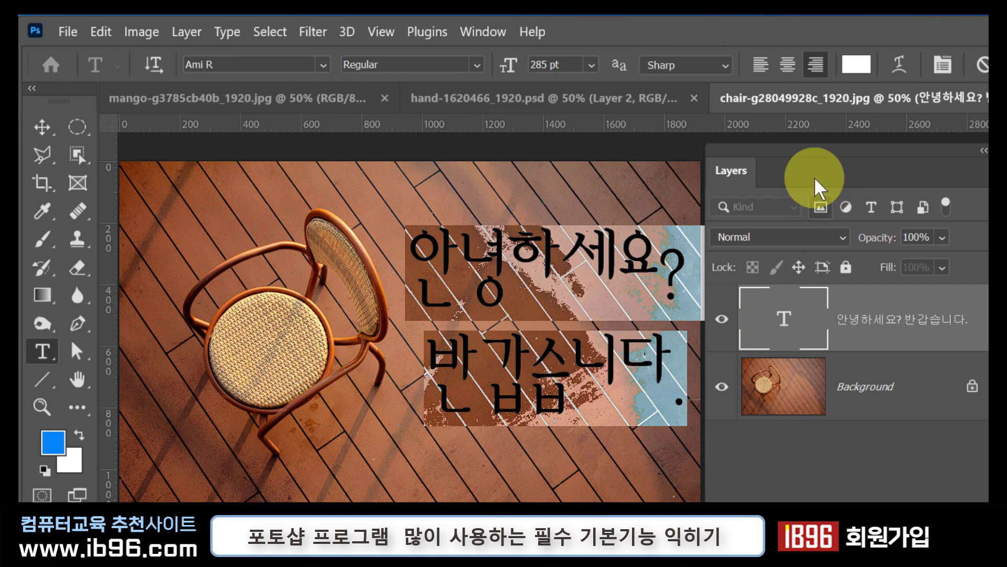
left_click(861, 73)
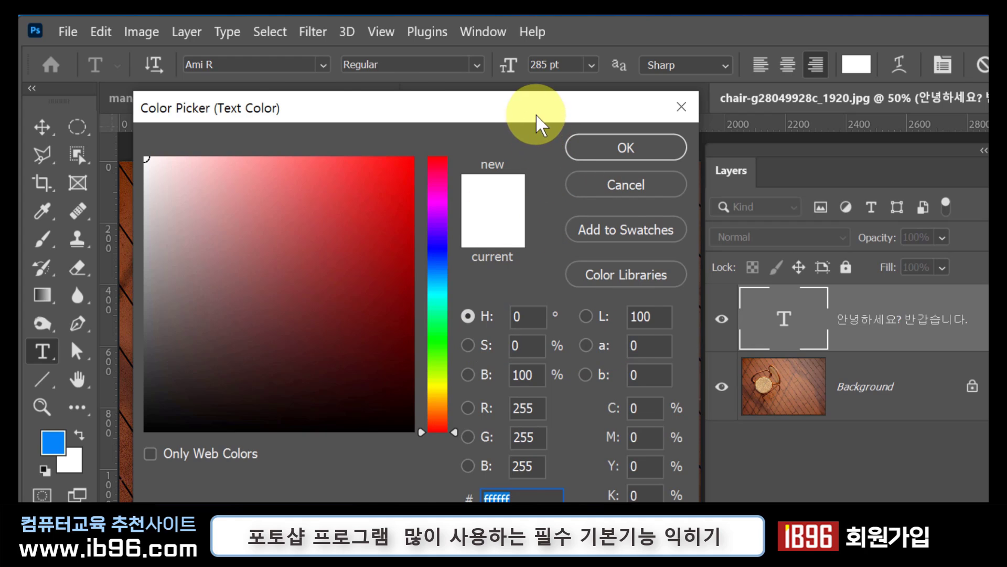
left_click_drag(536, 114, 422, 134)
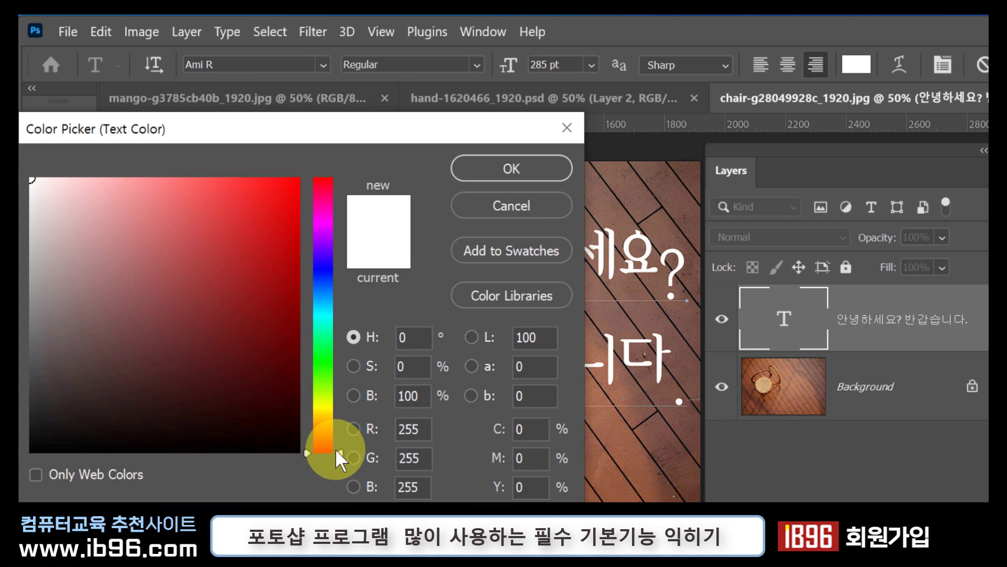
left_click_drag(342, 447, 347, 404)
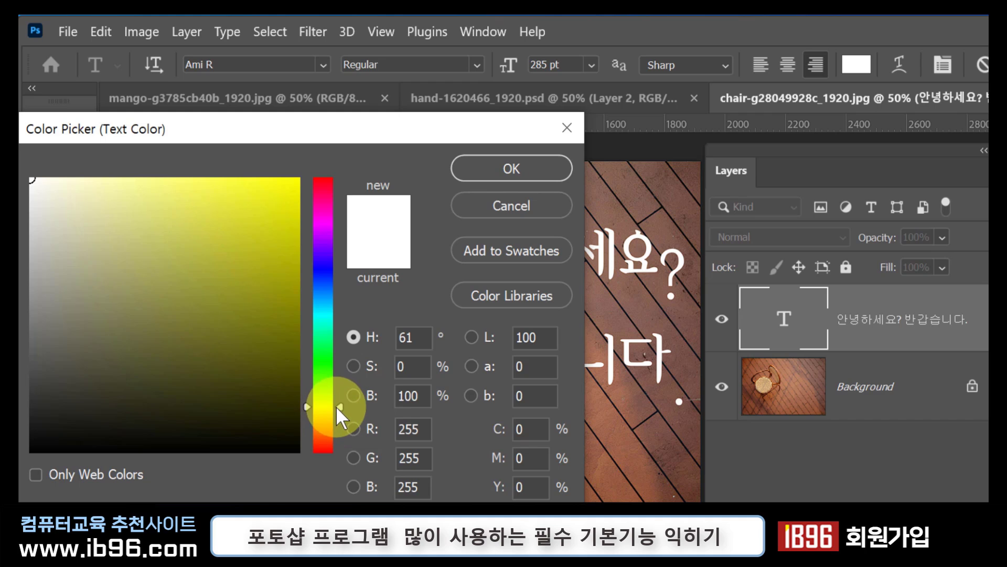
left_click_drag(273, 242, 321, 205)
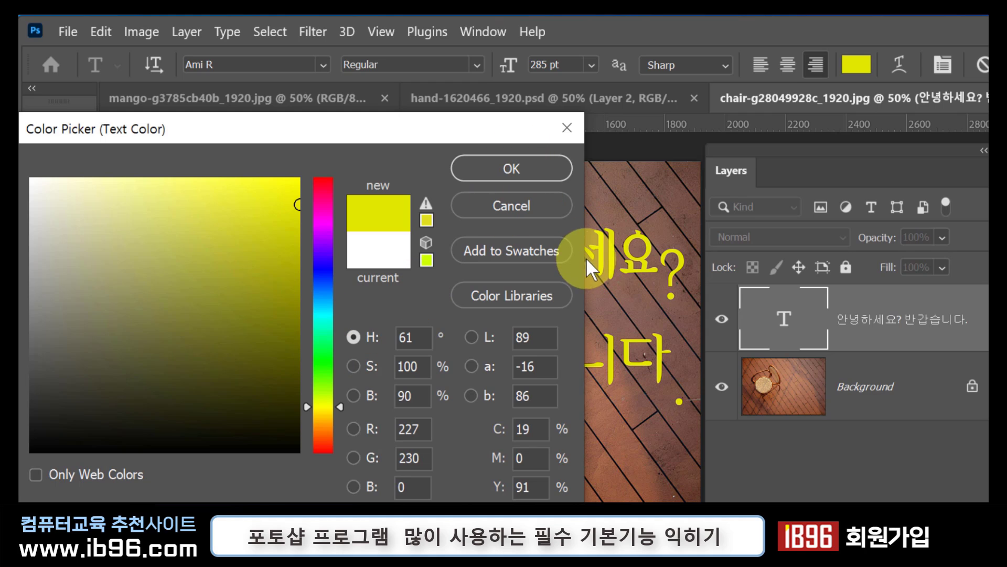
Step: Preview cyan and teal for the greeting and apply bright yellow, RGB 255, 246, 0
left_click(646, 267)
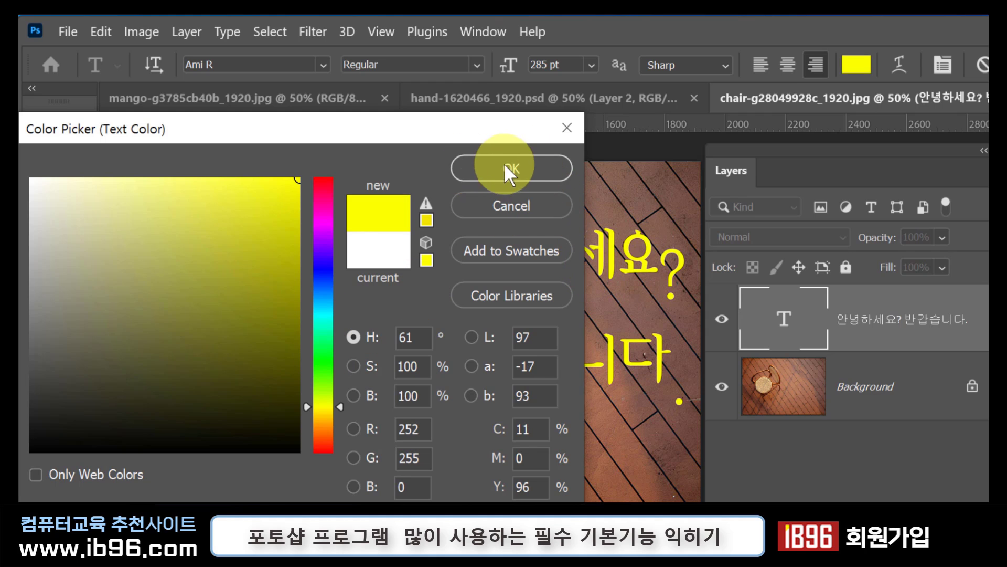
left_click(321, 311)
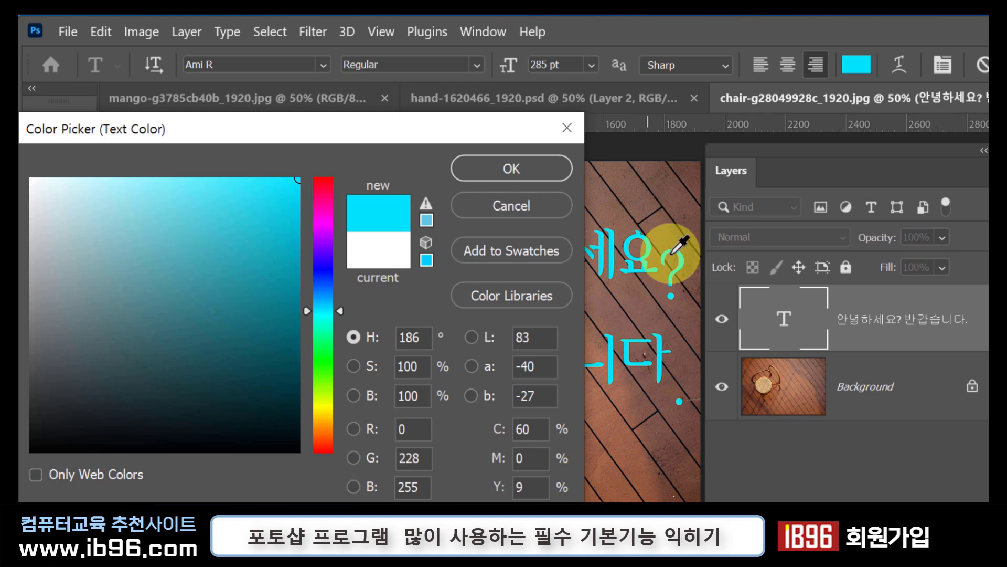
left_click(254, 258)
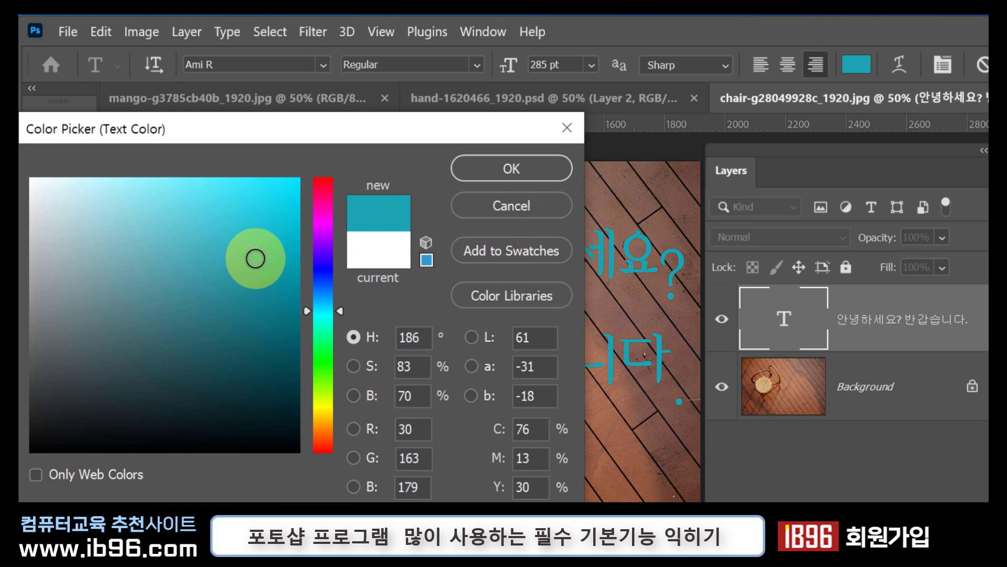
left_click(240, 250)
left_click_drag(240, 249, 265, 202)
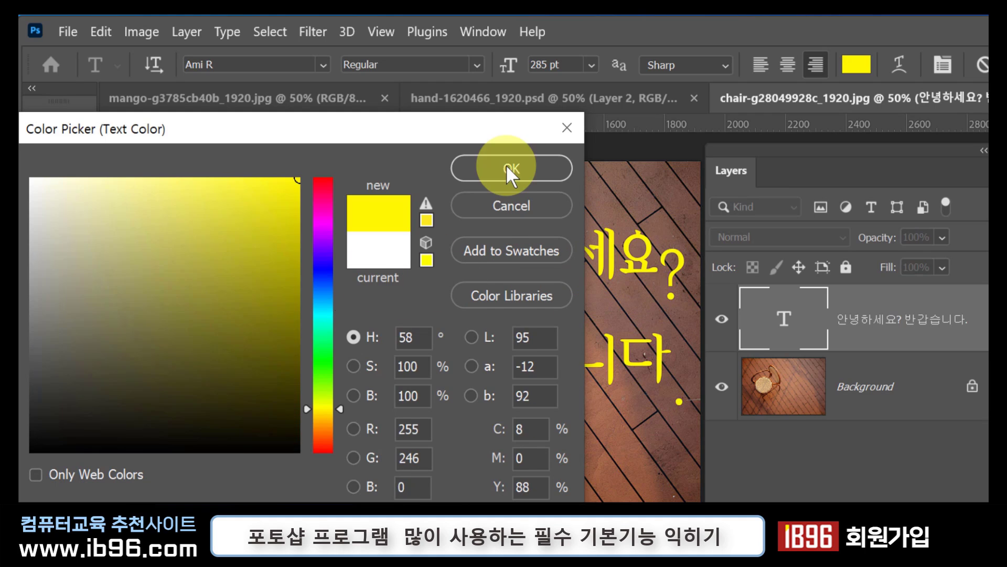
left_click(507, 168)
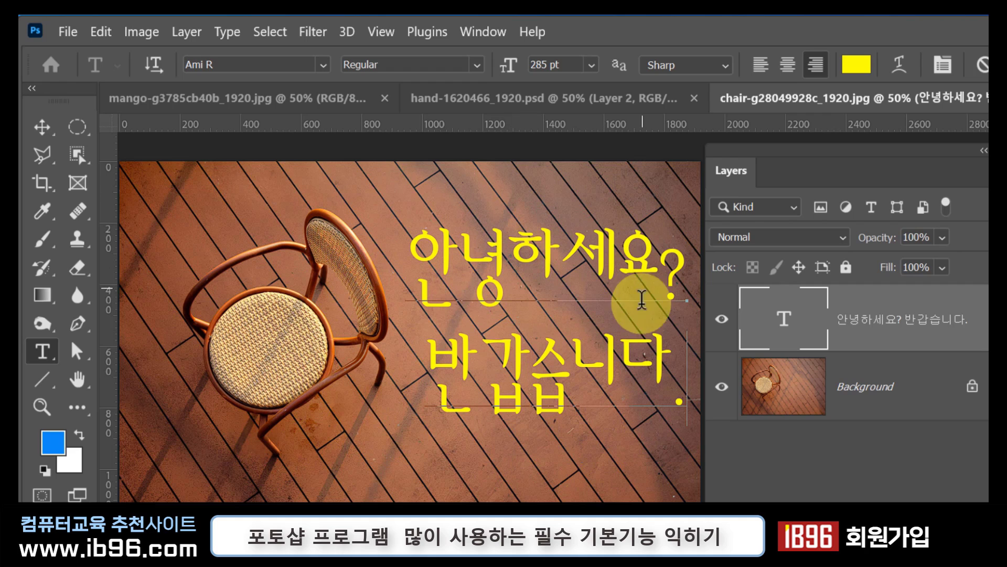
Step: Select both lines of the greeting and set the text color to white
left_click_drag(690, 370, 409, 256)
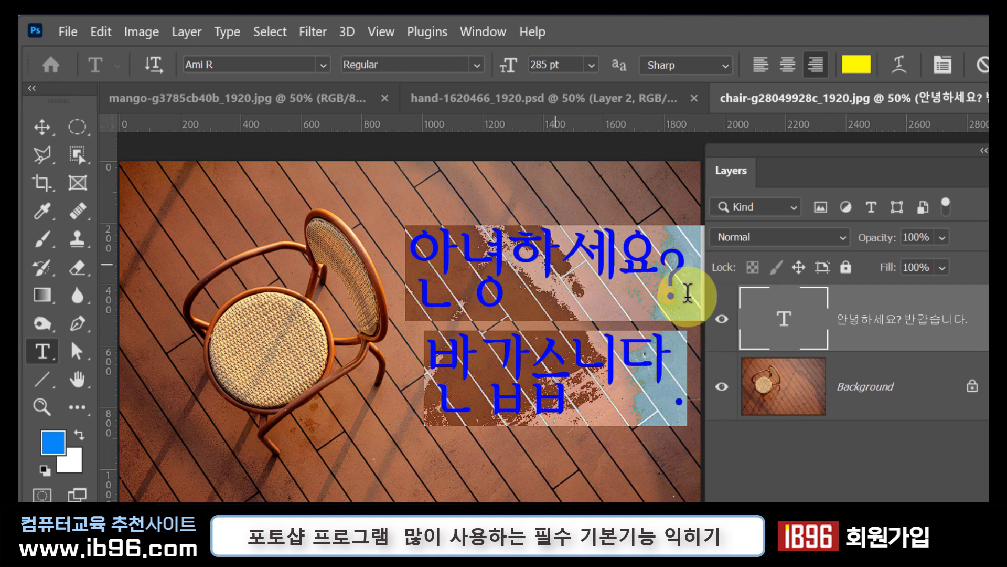
left_click(856, 64)
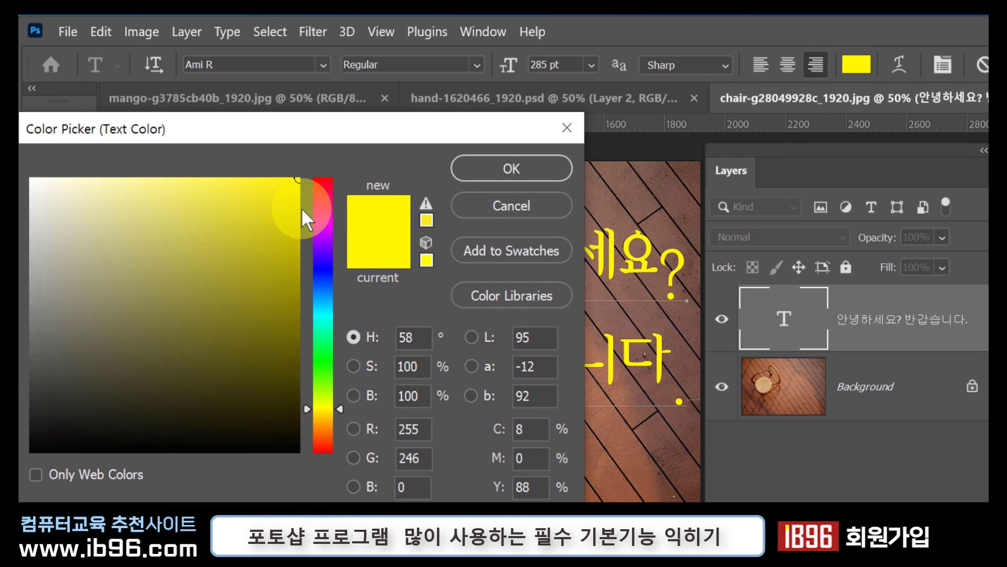
left_click(119, 209)
left_click(30, 180)
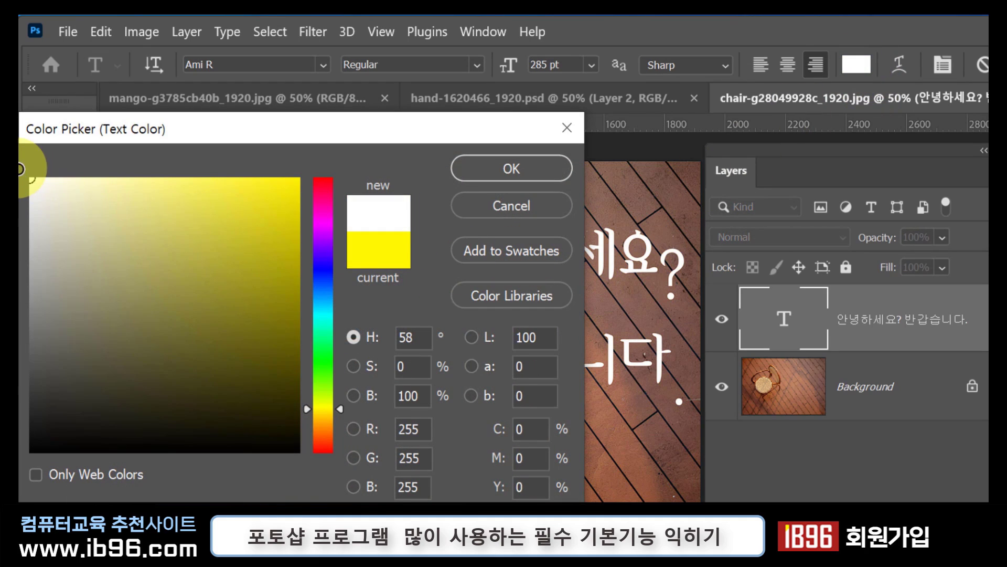
left_click(511, 169)
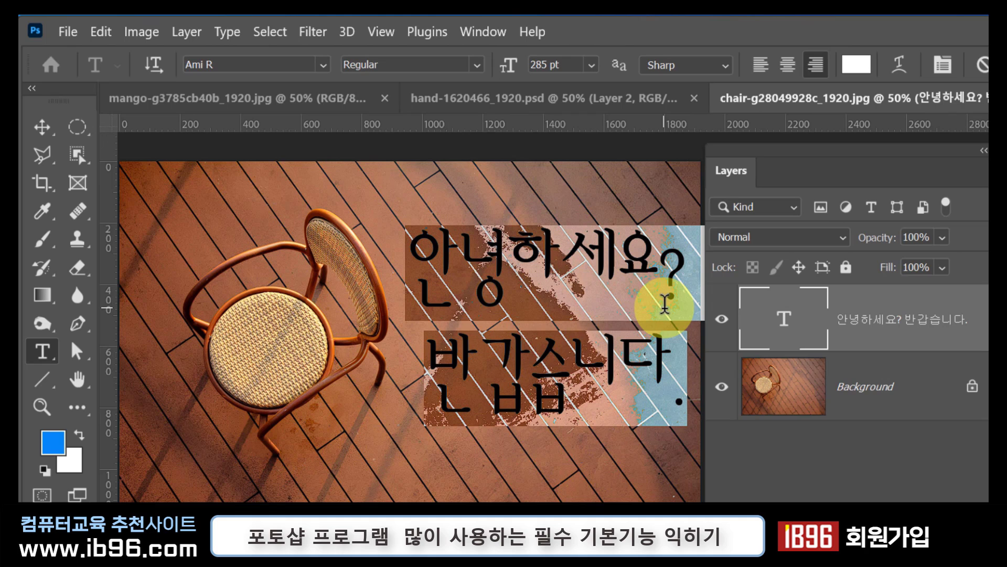
Step: Apply the Arc text warp to both lines of the greeting and set its Bend to 0%
left_click(667, 372)
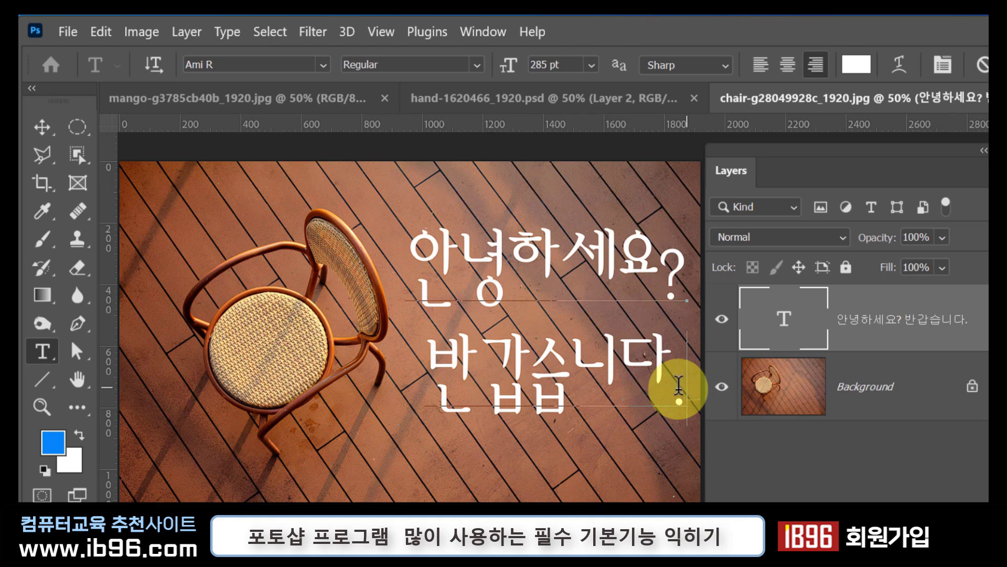
left_click_drag(678, 386, 370, 281)
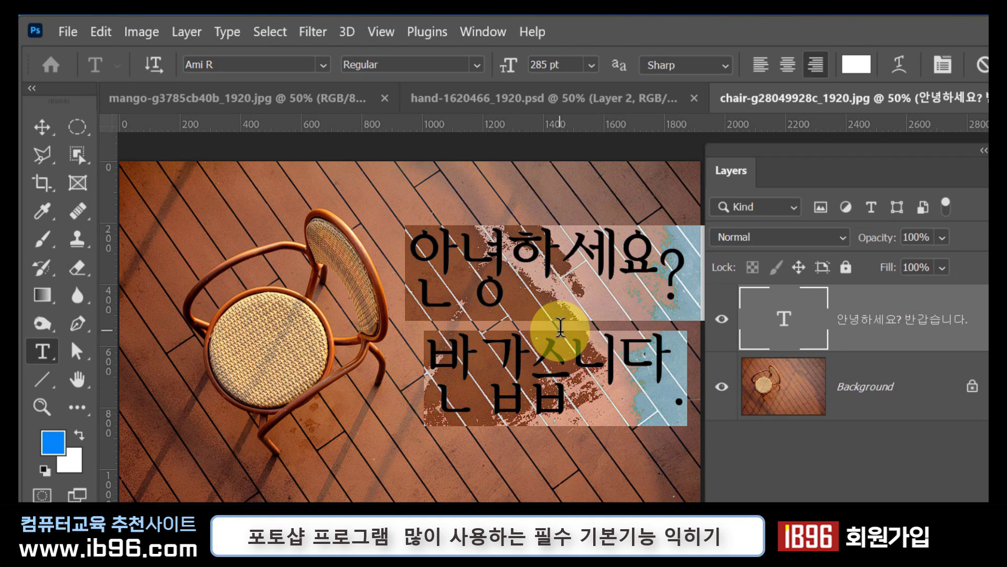
left_click(901, 69)
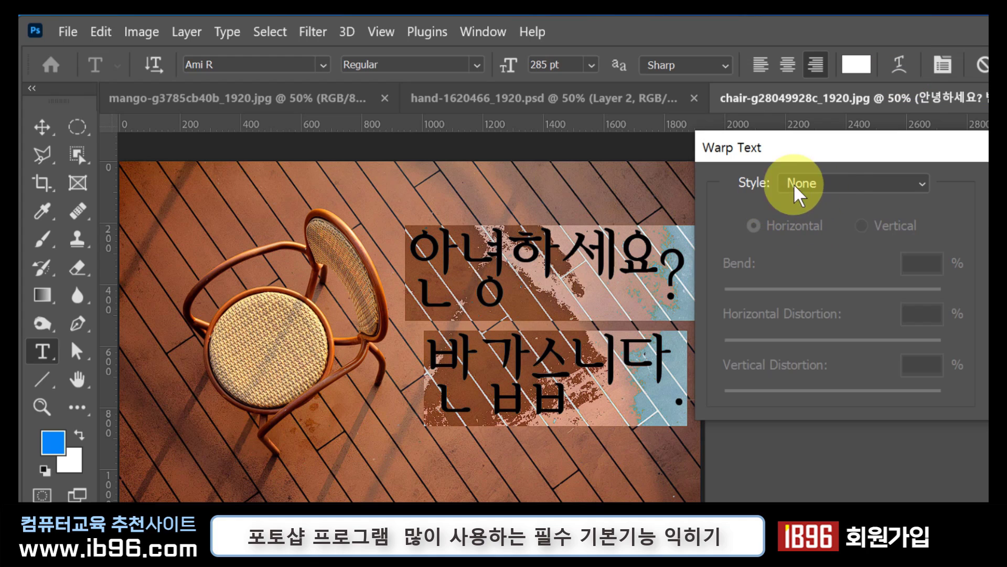
left_click(863, 184)
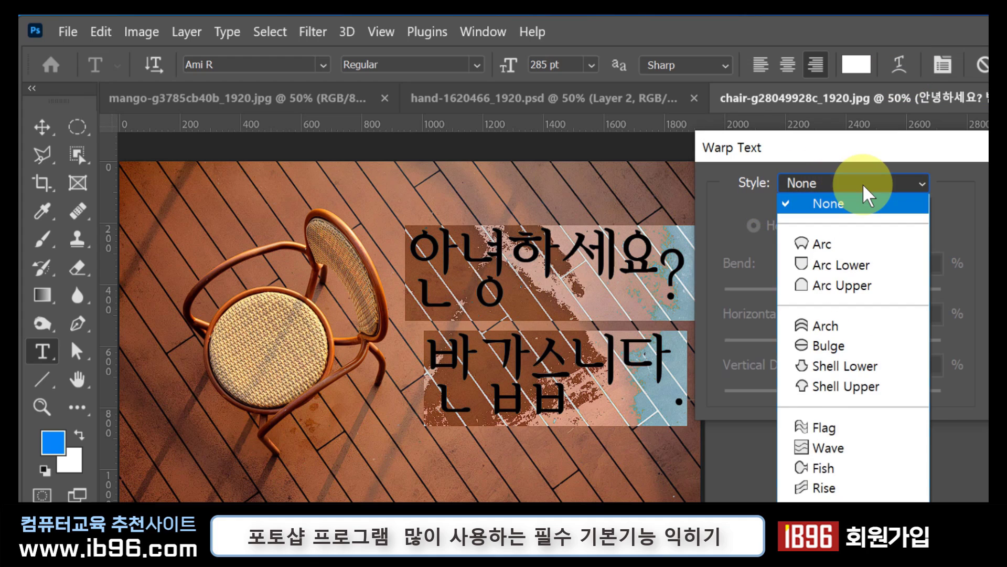
left_click(823, 248)
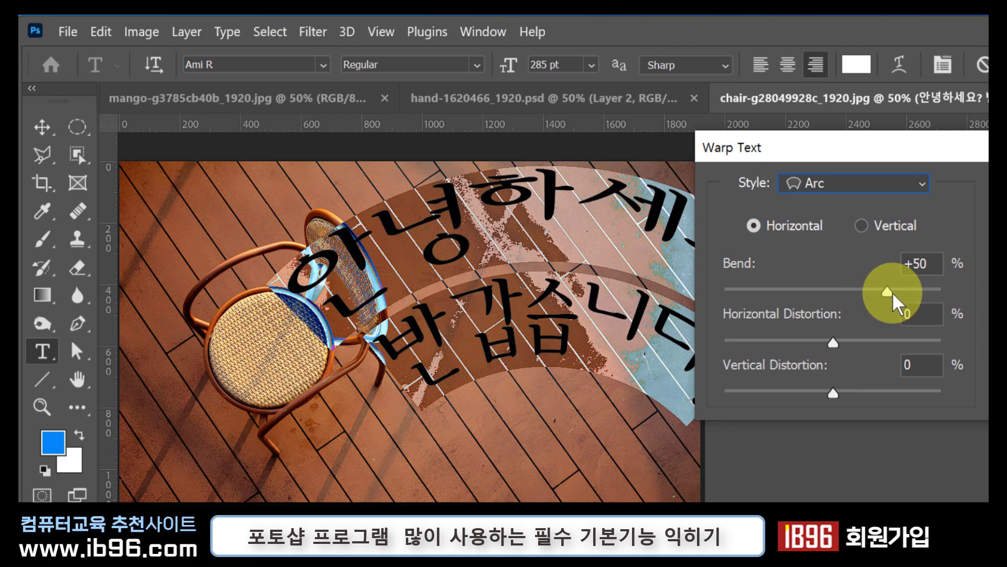
left_click_drag(892, 292, 833, 302)
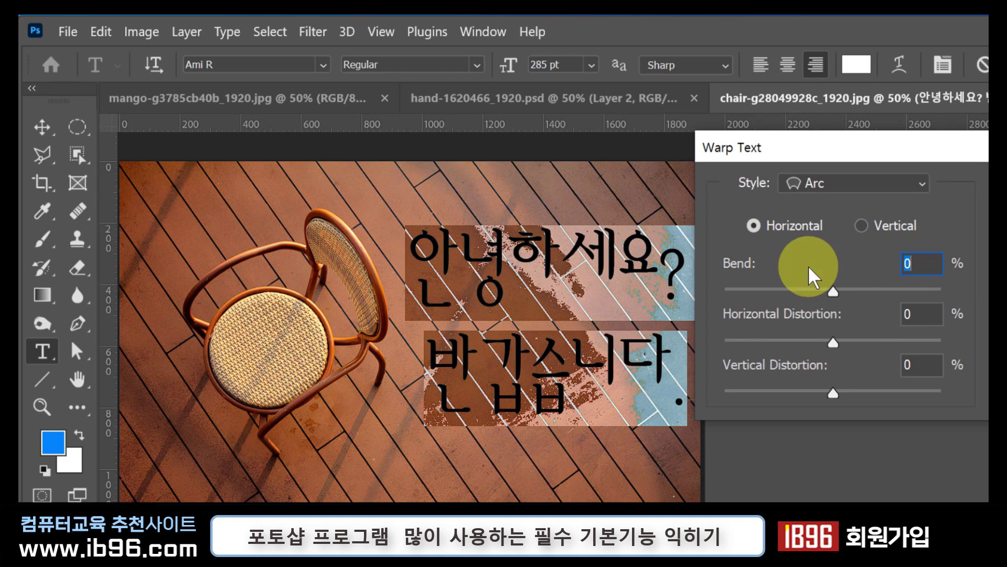
Step: Set the horizontal Arc warp's Bend to -10%, Horizontal Distortion to +7% and Vertical Distortion to -56%
left_click(862, 226)
mouse_move(830, 299)
left_mouse_down()
mouse_move(790, 297)
mouse_move(887, 295)
mouse_move(832, 301)
left_mouse_up()
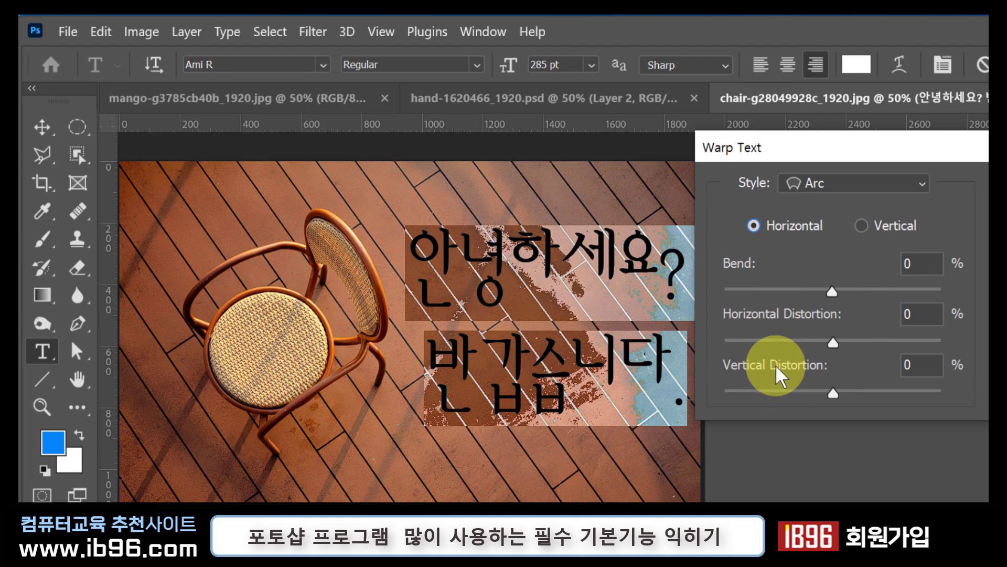
left_click_drag(834, 342, 890, 342)
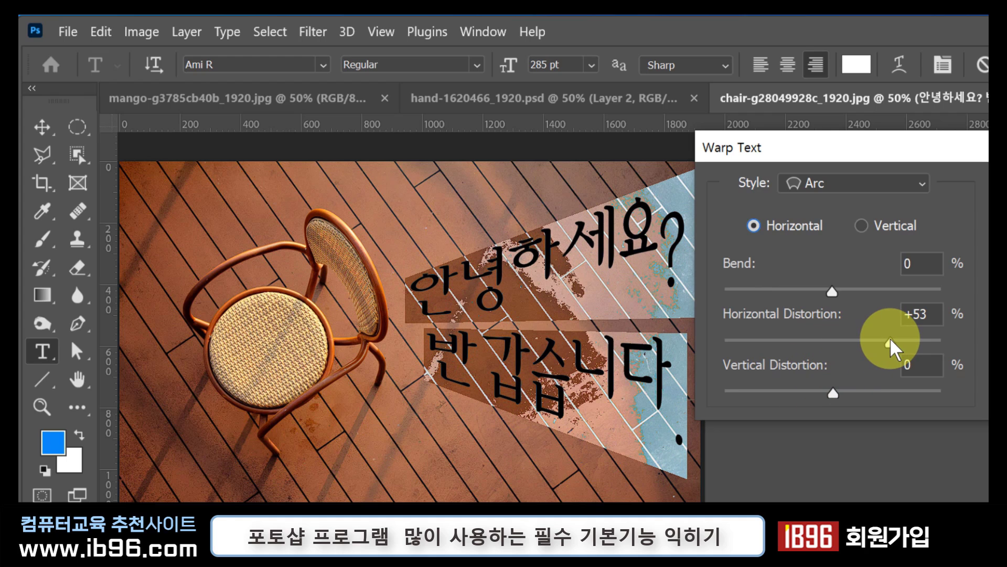
left_click_drag(834, 392, 887, 391)
mouse_move(830, 290)
left_mouse_down()
mouse_move(808, 295)
mouse_move(822, 293)
left_mouse_up()
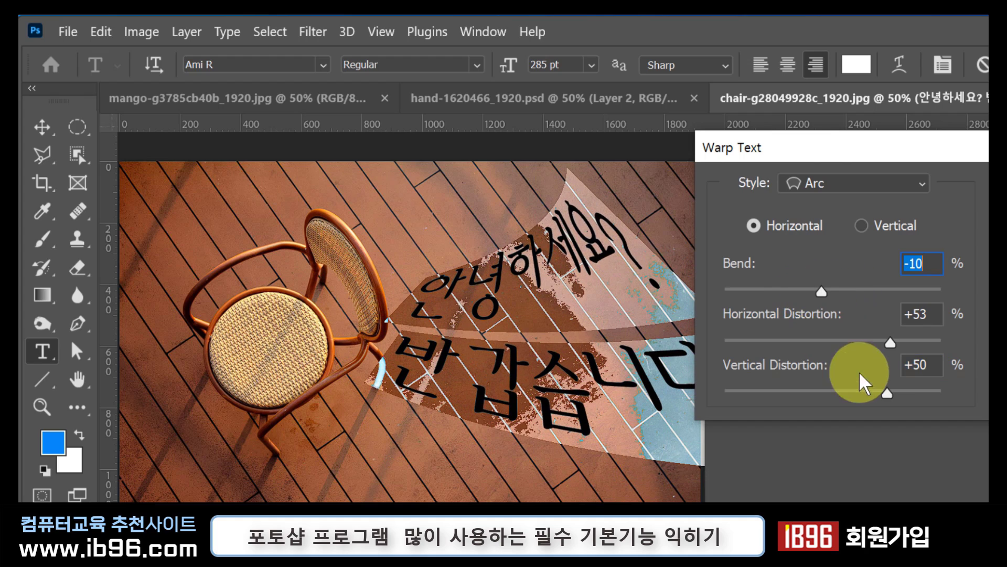
left_click_drag(886, 392, 771, 392)
left_click_drag(890, 343, 841, 343)
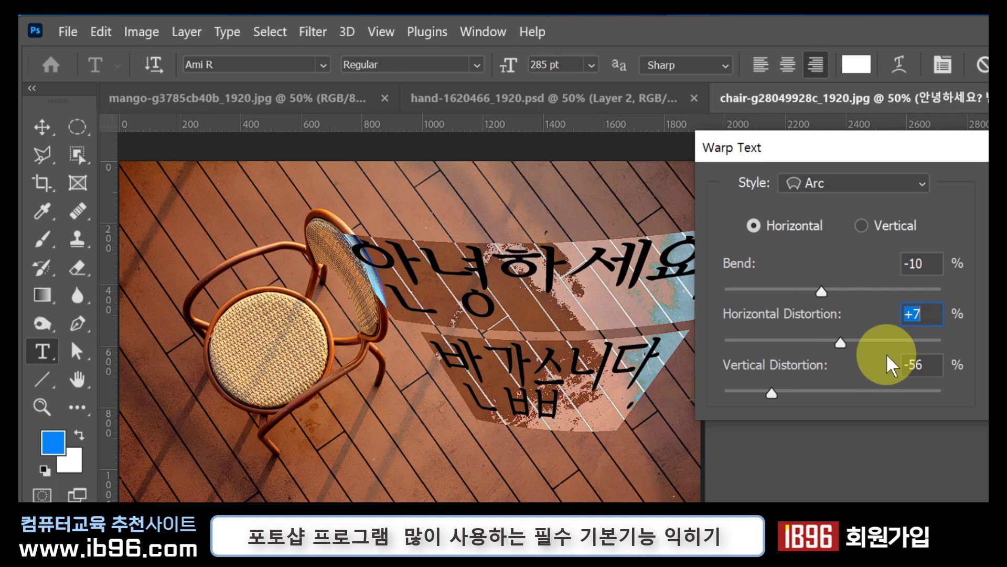
Step: Change the greeting's warp to Flag with Bend -19% and Horizontal Distortion +34%, commit it, and move the text down toward the chair
left_click(917, 180)
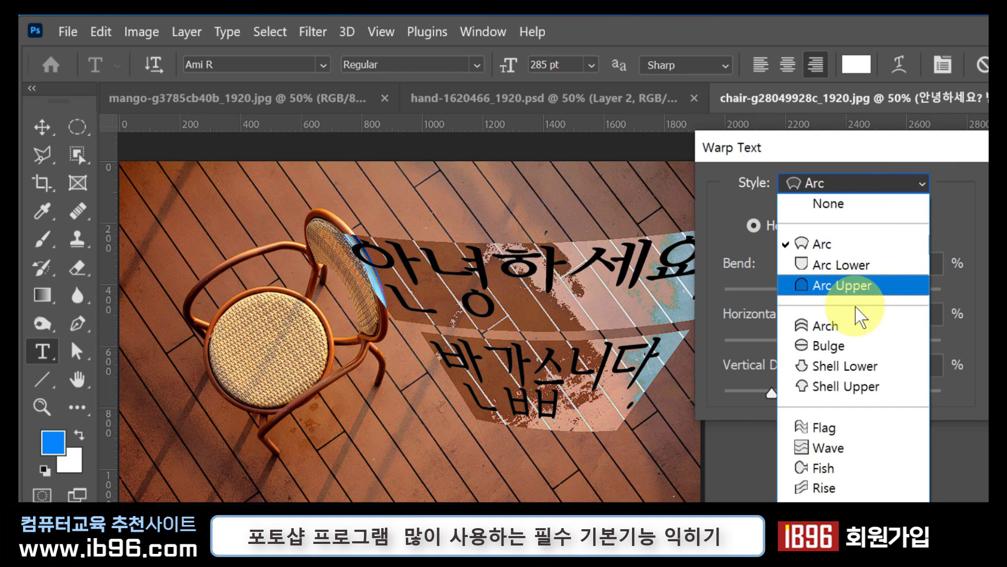
left_click(859, 427)
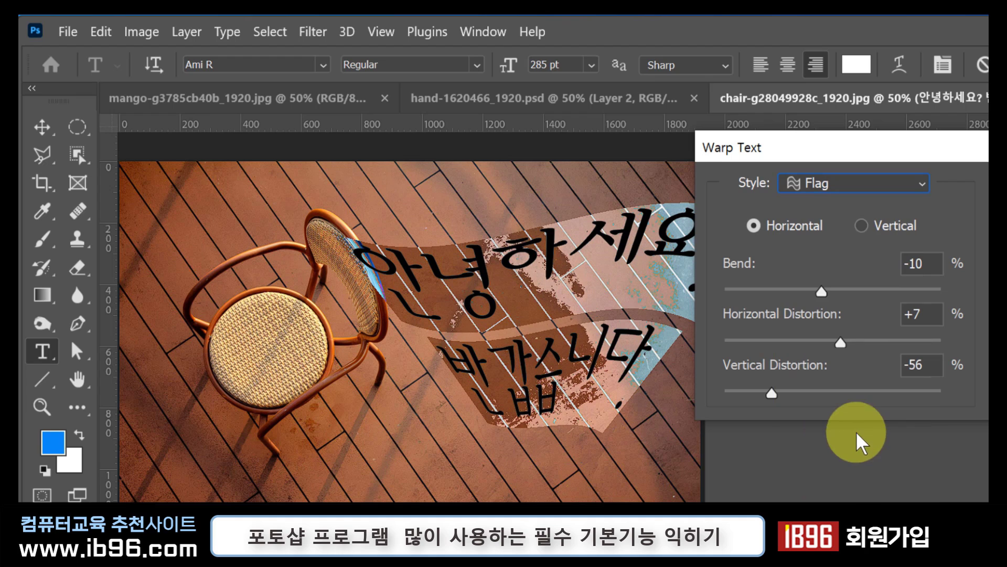
left_click_drag(839, 342, 869, 340)
mouse_move(823, 292)
left_mouse_down()
mouse_move(841, 291)
mouse_move(798, 295)
mouse_move(812, 293)
left_mouse_up()
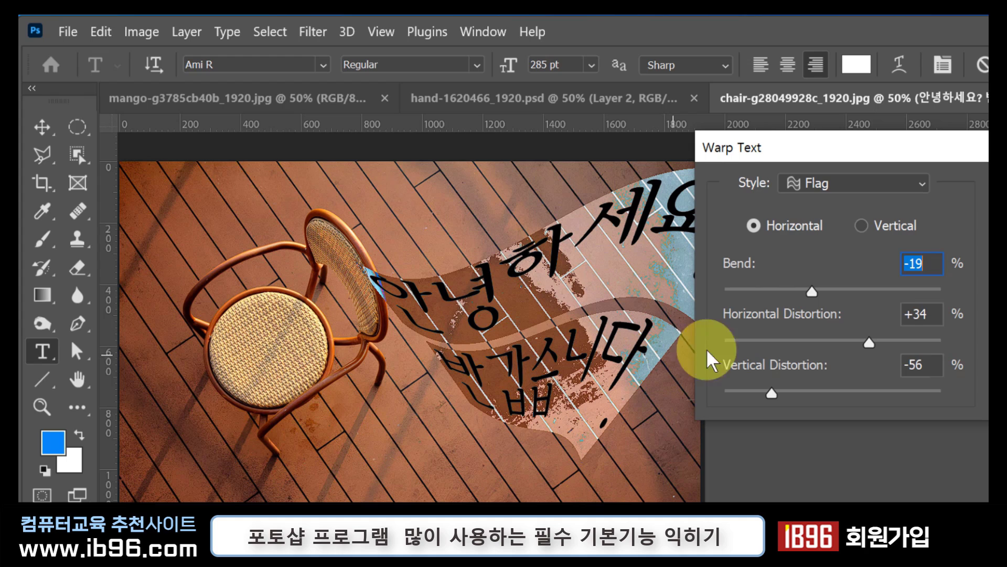
key("Return")
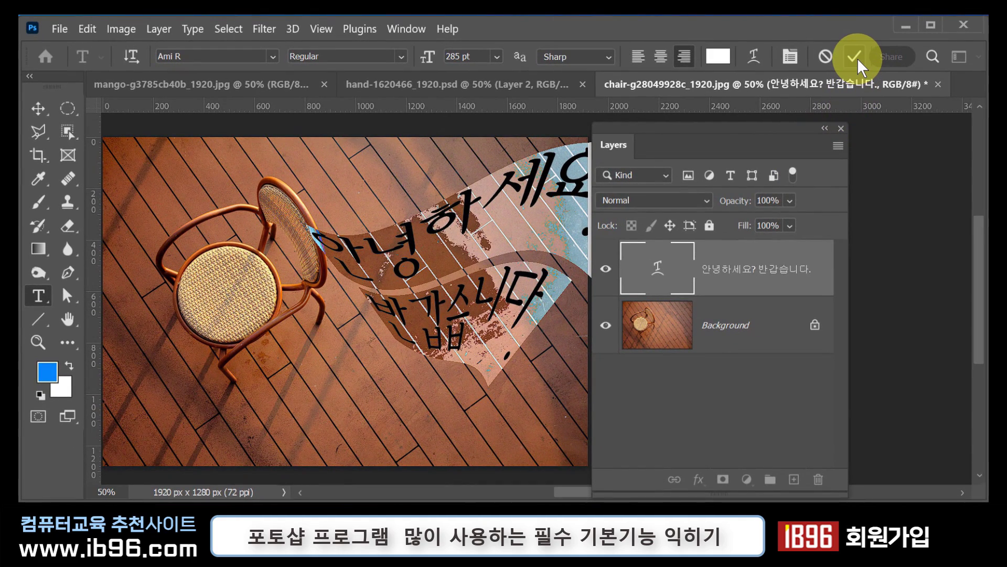
left_click(855, 57)
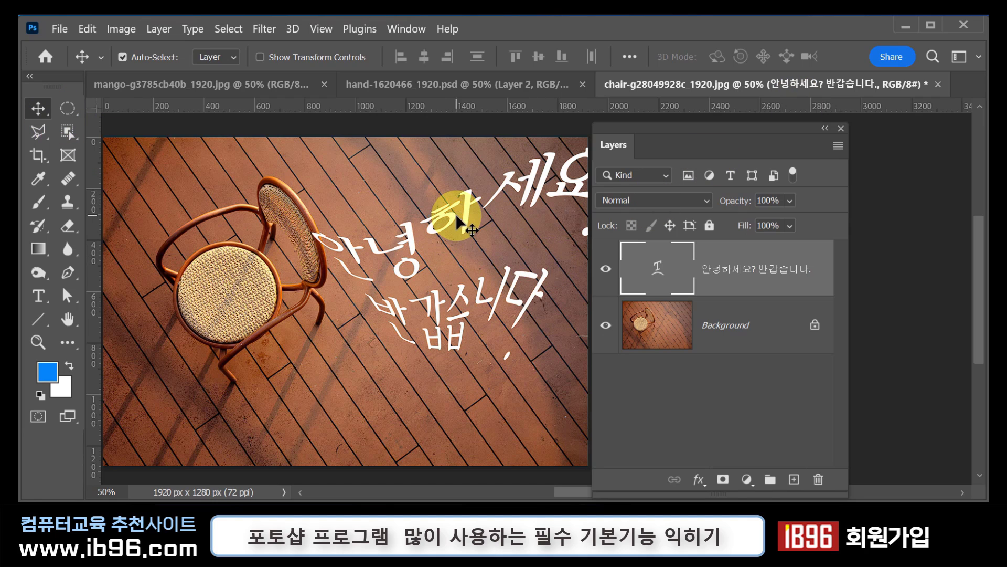
left_click_drag(440, 216, 394, 269)
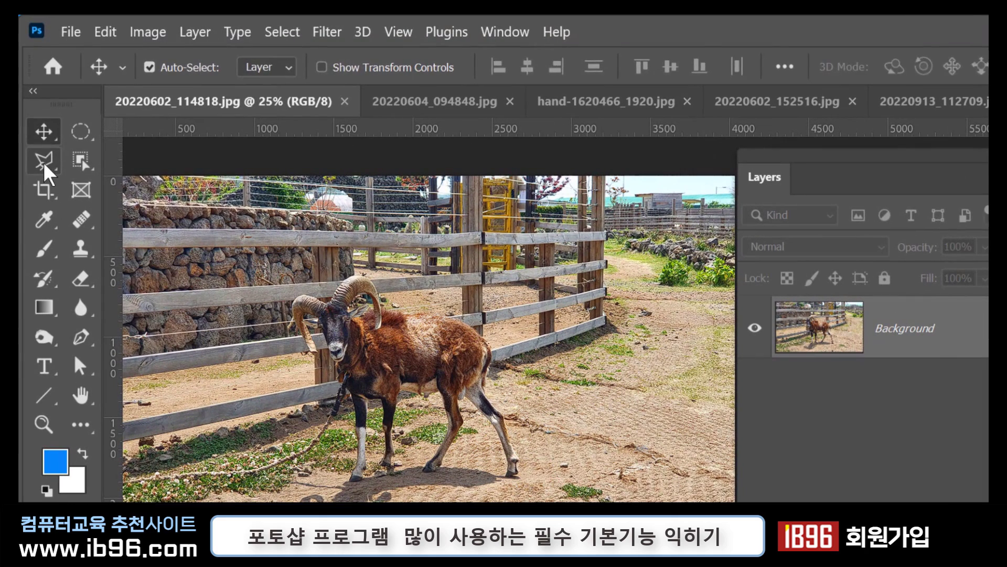
left_click(44, 165)
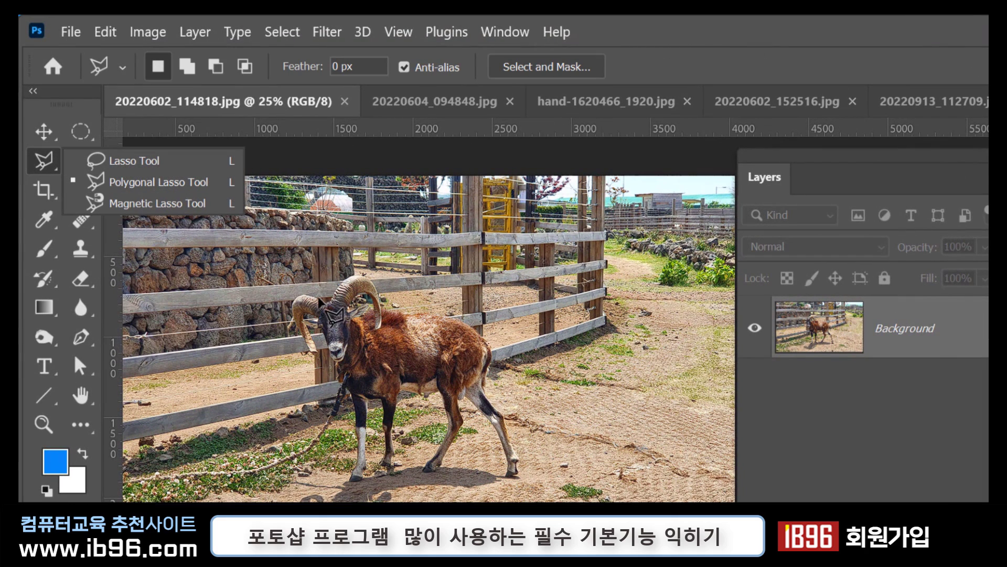
left_click(59, 132)
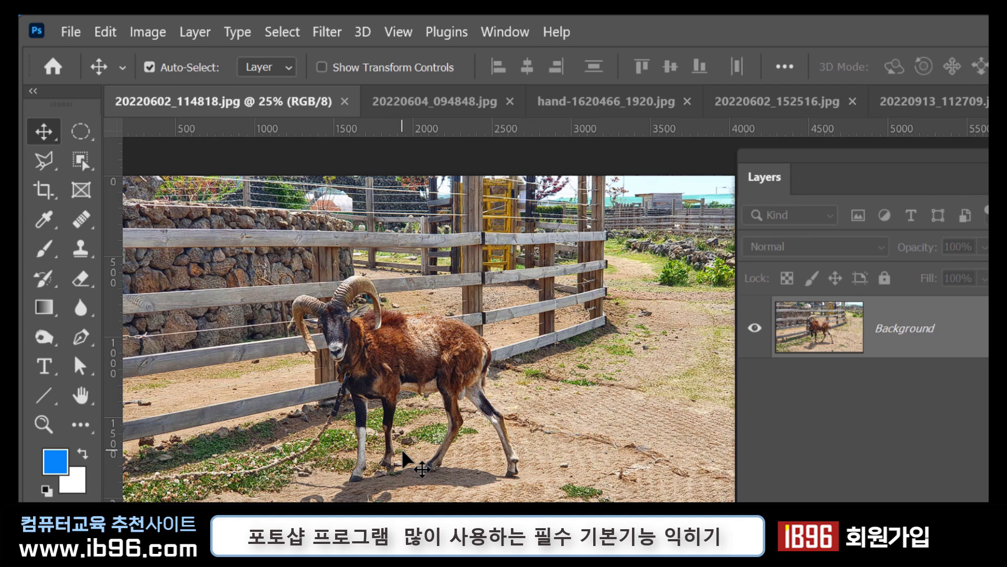
left_click(46, 159)
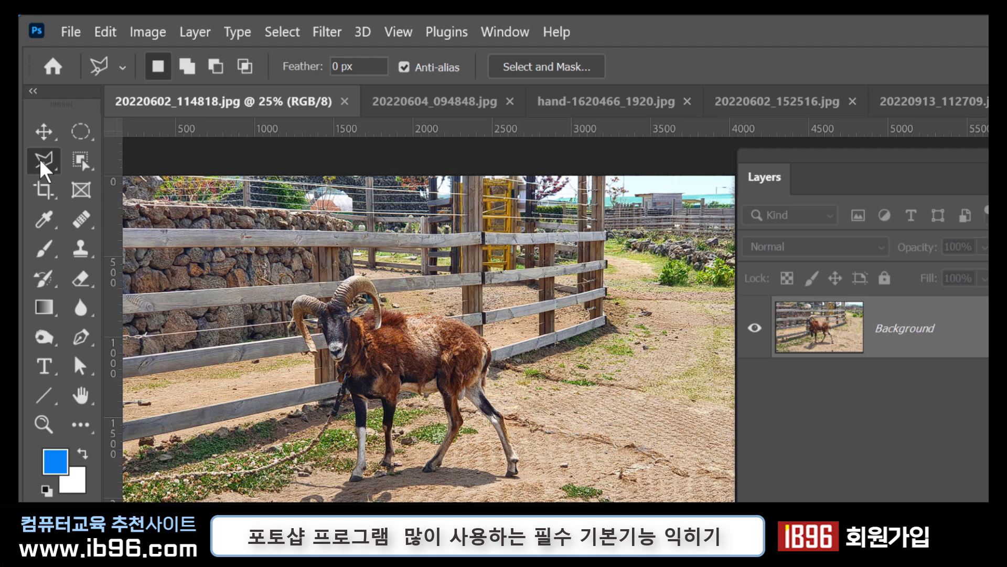
Step: Select the ram with the Object Selection Tool by framing it from horns to hooves in a rectangle about 1545 by 1369 px
left_click(80, 159)
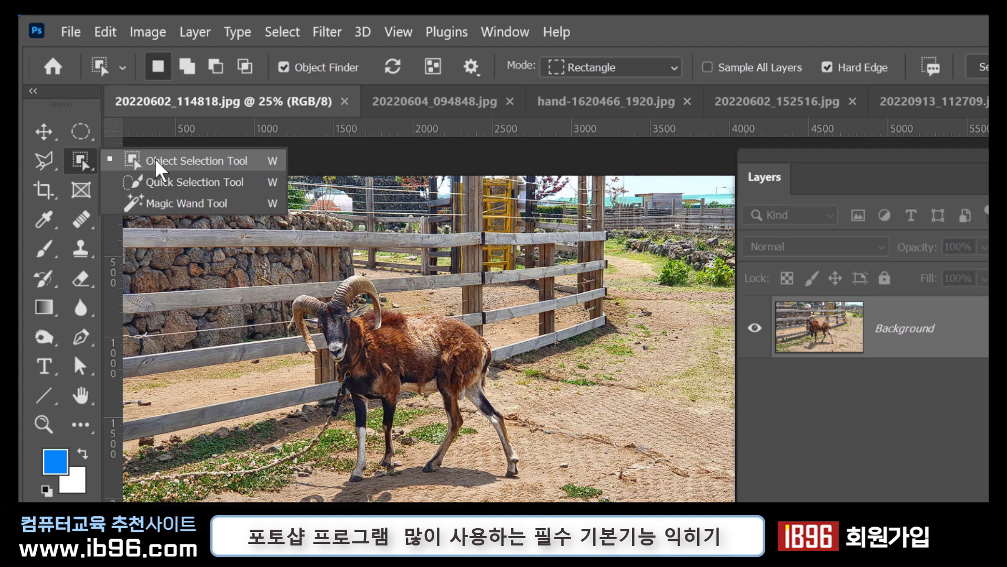
left_click(236, 157)
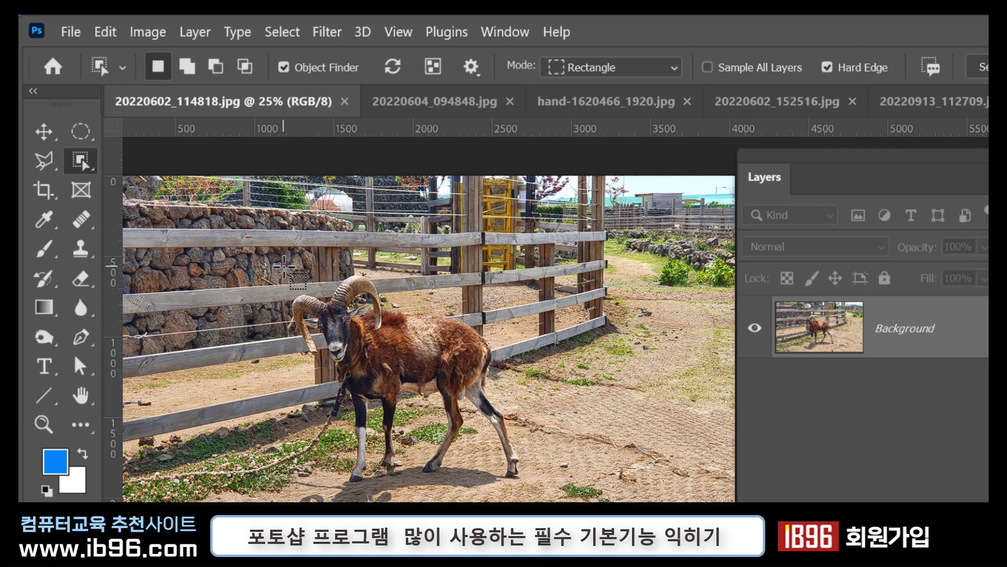
left_click_drag(283, 267, 527, 486)
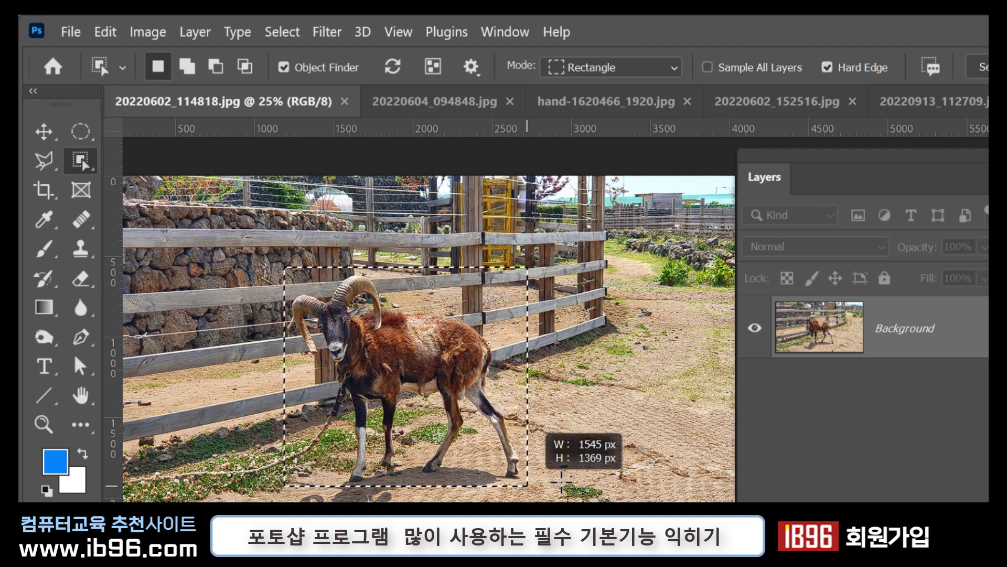
left_click_drag(527, 486, 527, 486)
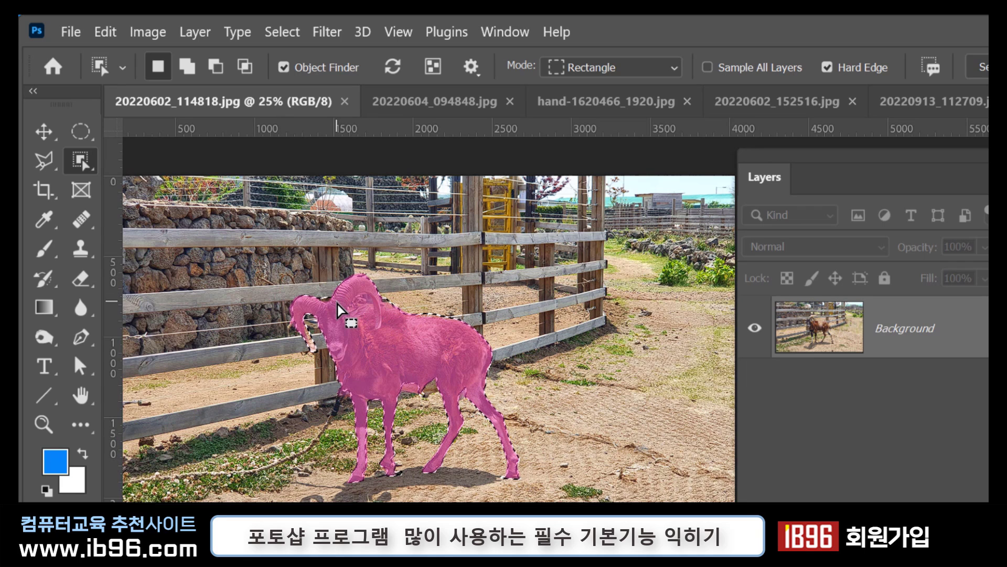
Step: Subtract the fence area between the ram's two horns from the selection with the Lasso Tool
left_click(48, 160)
left_click(114, 161)
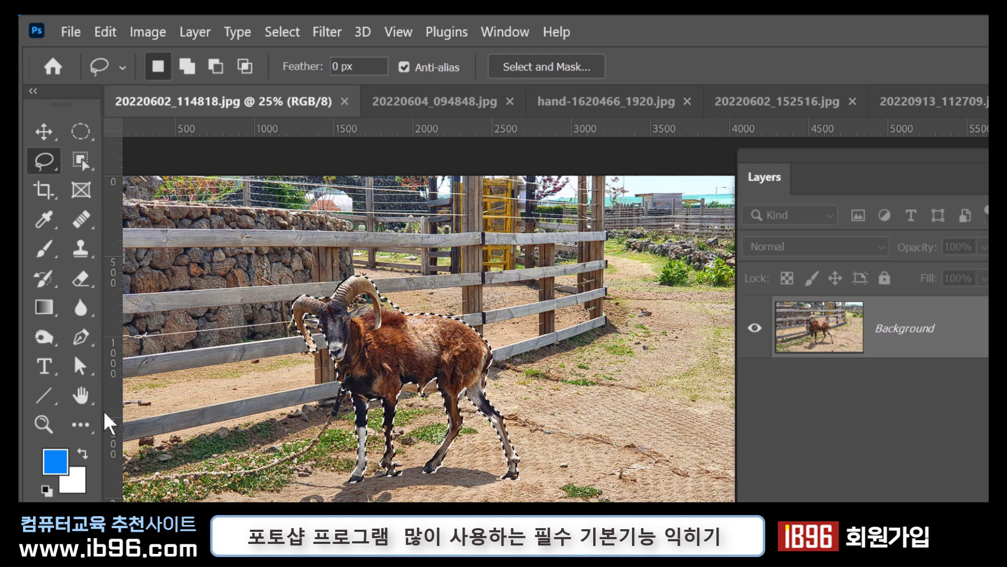
left_click(42, 423)
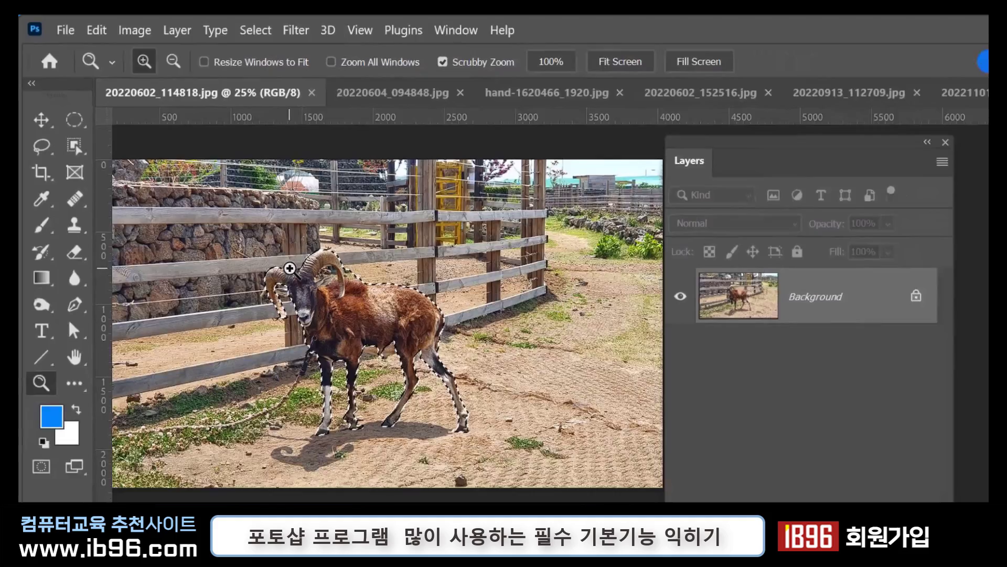
left_click_drag(289, 268, 348, 273)
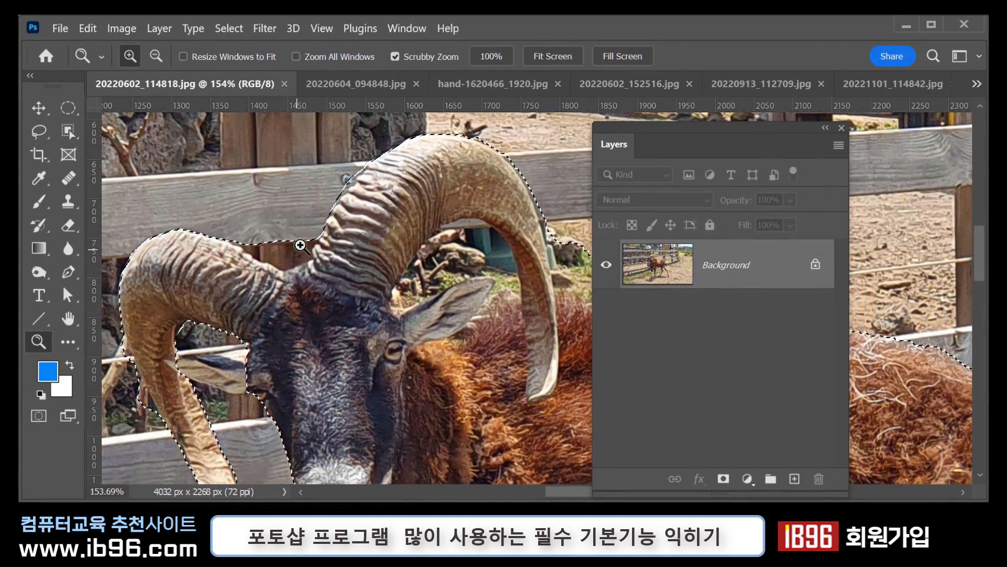
left_click(39, 131)
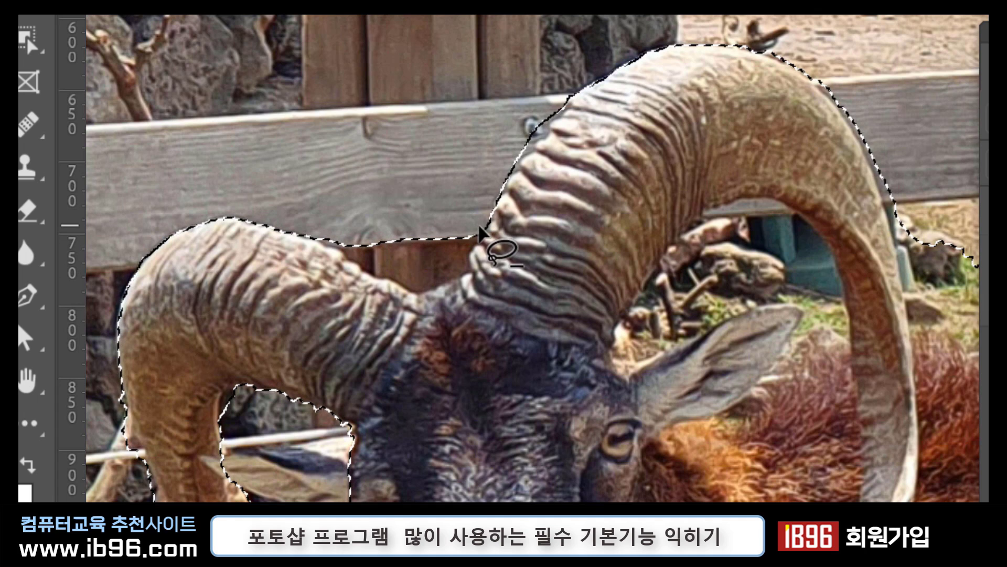
mouse_move(479, 230)
left_mouse_down()
mouse_move(463, 276)
mouse_move(421, 290)
mouse_move(387, 274)
mouse_move(379, 246)
mouse_move(382, 217)
mouse_move(401, 202)
mouse_move(443, 195)
mouse_move(467, 211)
left_mouse_up()
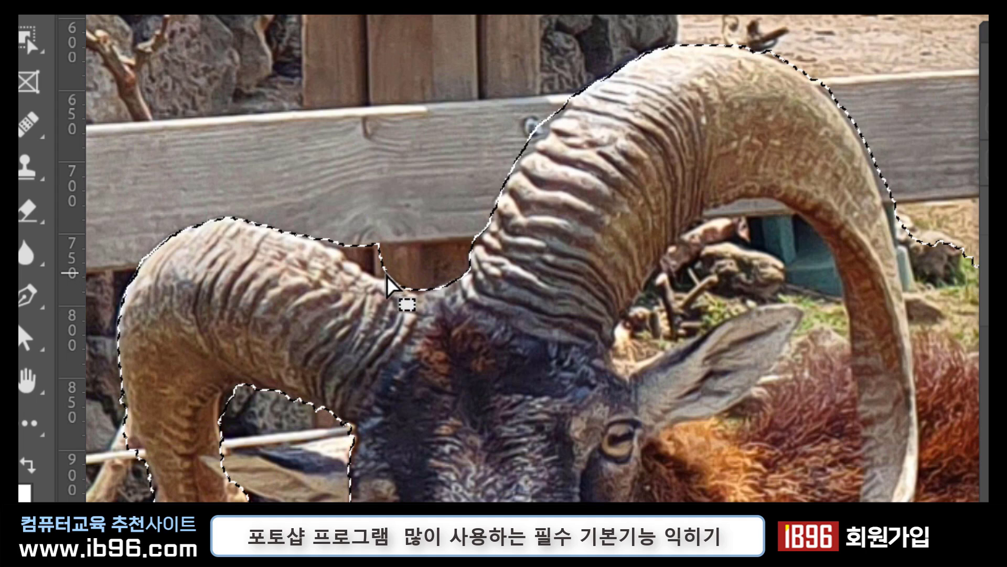
mouse_move(391, 278)
left_mouse_down()
mouse_move(339, 244)
mouse_move(415, 246)
mouse_move(423, 276)
left_mouse_up()
Step: Subtract the background inside the curved horn beside the ear and the strip of ground above the ram's shoulder from the selection
key("space")
left_click_drag(602, 312, 490, 230)
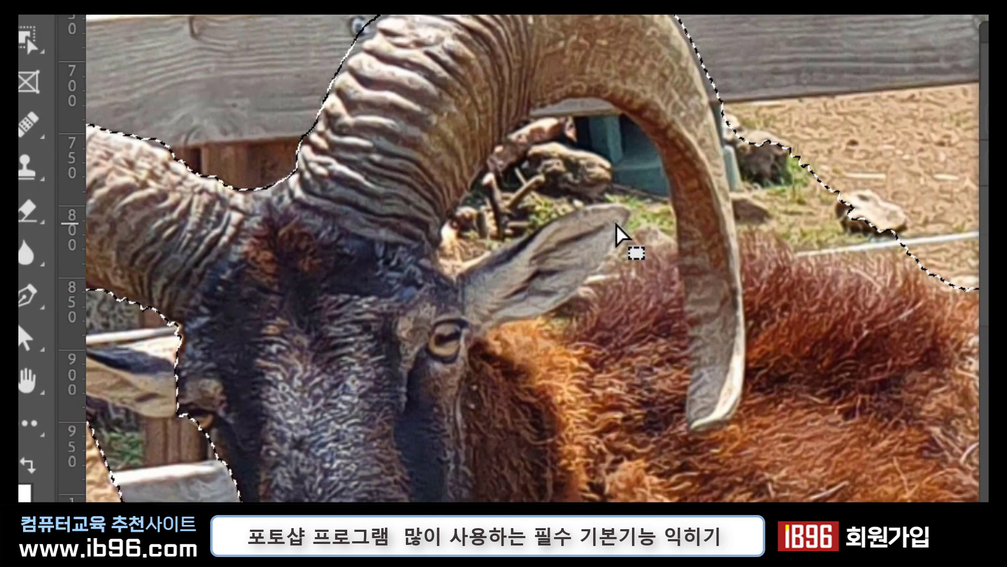
mouse_move(672, 224)
left_mouse_down()
mouse_move(662, 150)
mouse_move(632, 113)
mouse_move(581, 106)
mouse_move(671, 225)
left_mouse_up()
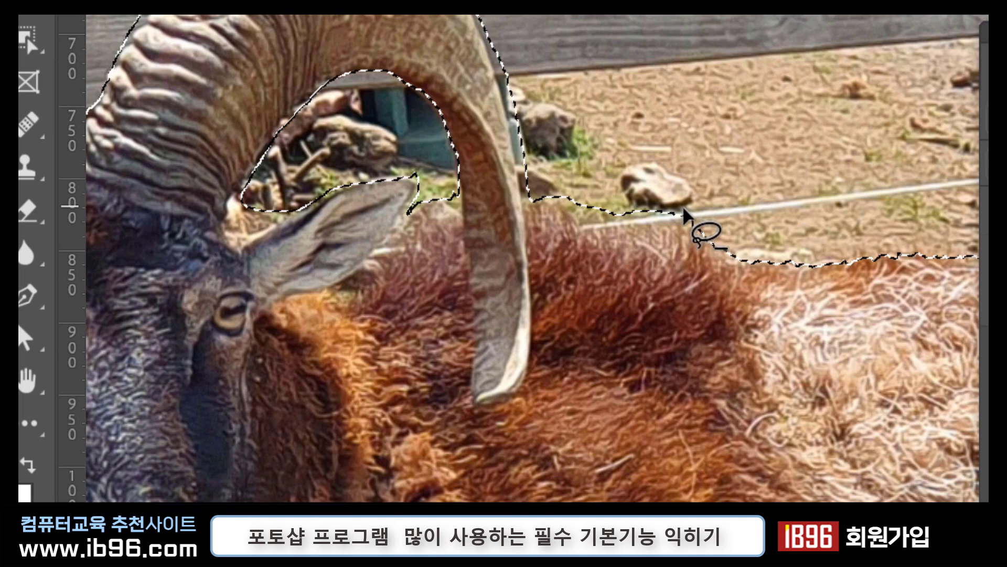
mouse_move(684, 213)
left_mouse_down()
mouse_move(595, 222)
mouse_move(569, 199)
left_mouse_up()
Step: Add the missed pale area between the ram's hind legs to the selection with the Lasso Tool
key("space")
mouse_move(776, 309)
left_mouse_down()
mouse_move(339, 325)
mouse_move(353, 314)
left_mouse_up()
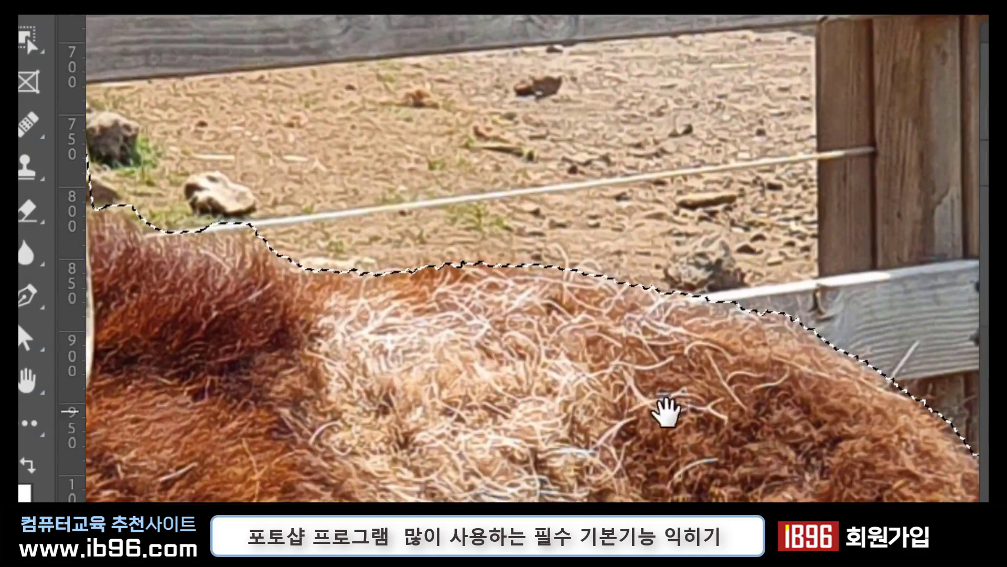
mouse_move(666, 411)
left_mouse_down()
mouse_move(565, 360)
mouse_move(530, 252)
left_mouse_up()
left_click_drag(871, 410, 1006, 430)
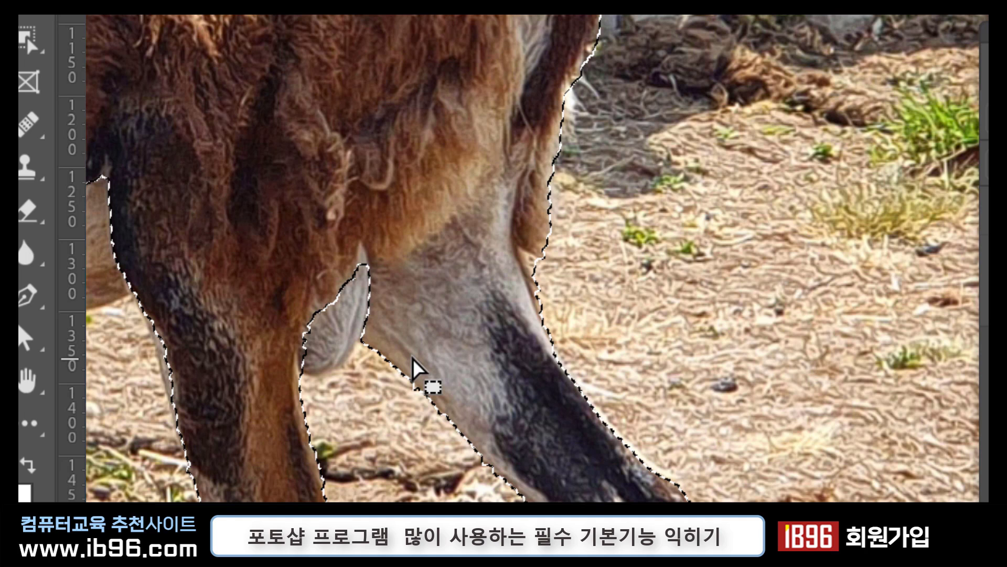
key("space")
left_click_drag(435, 234, 621, 253)
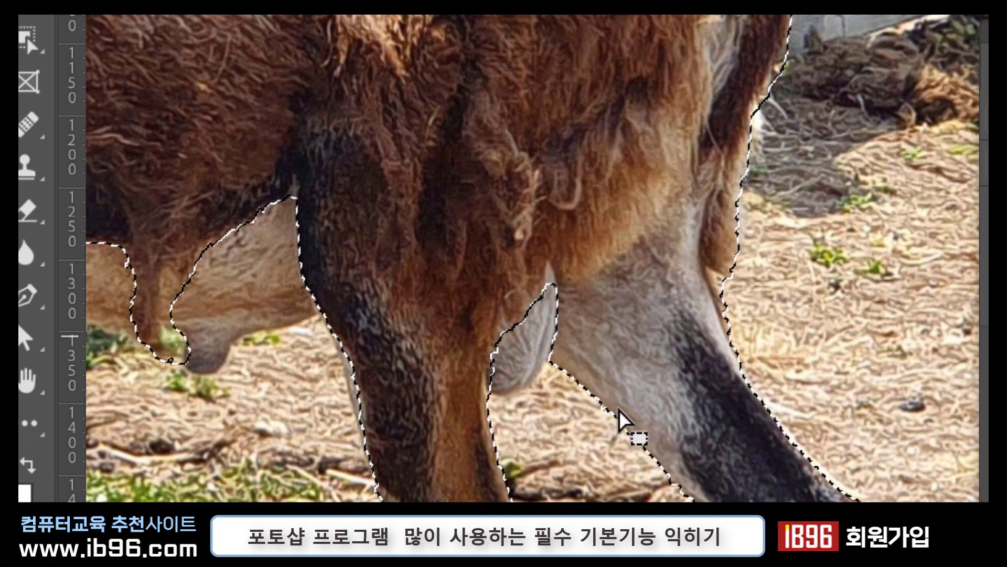
key("l")
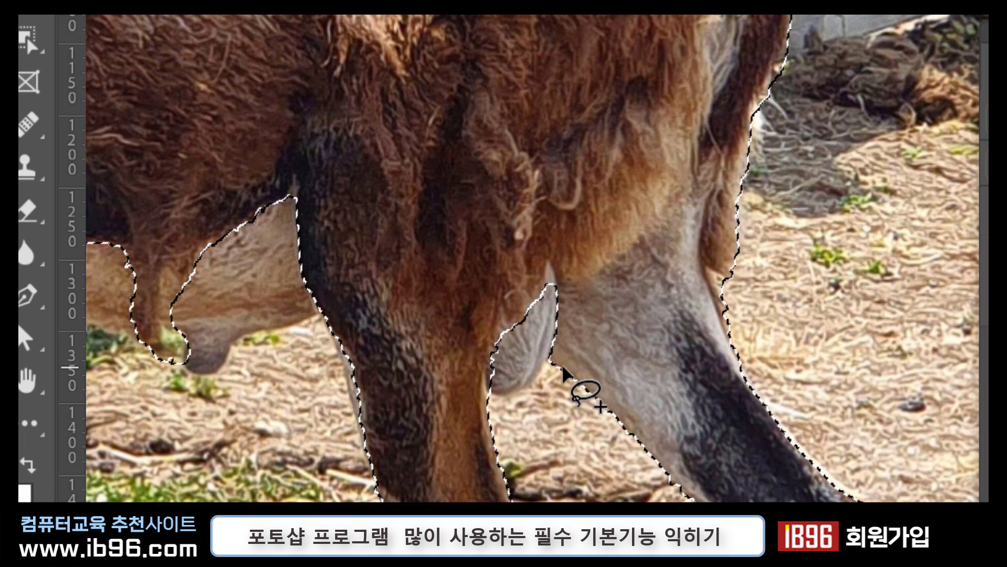
mouse_move(558, 359)
left_mouse_down()
mouse_move(501, 398)
mouse_move(543, 251)
mouse_move(604, 341)
mouse_move(594, 371)
left_mouse_up()
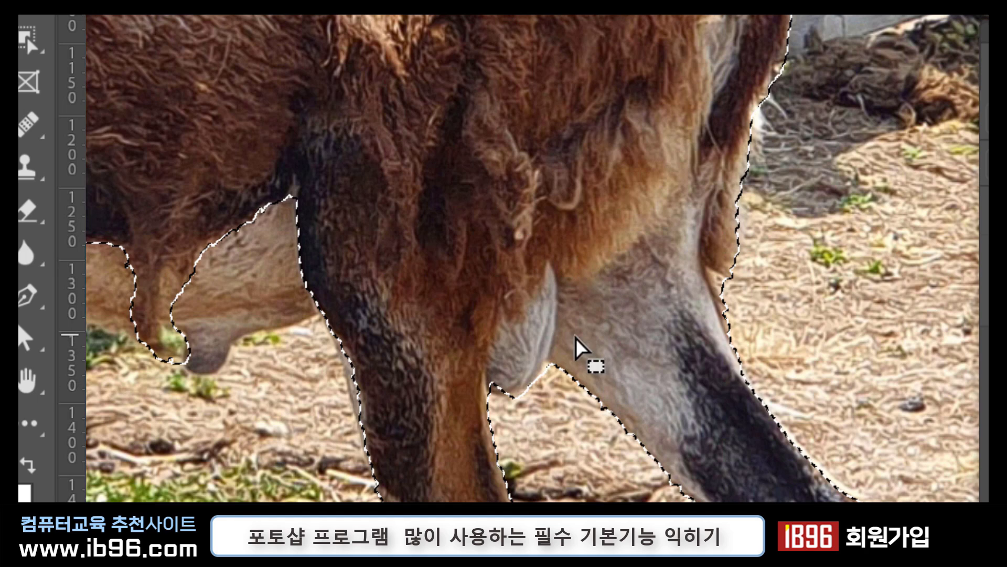
Step: Add the missed pale belly area between the ram's front and hind legs to the selection
left_click_drag(377, 279, 697, 322)
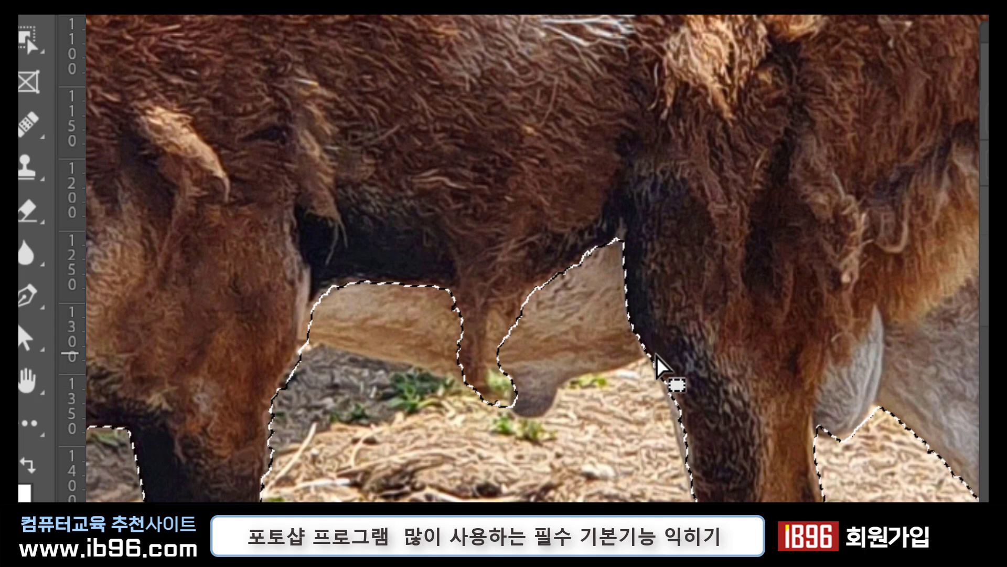
mouse_move(655, 356)
left_mouse_down()
mouse_move(591, 374)
mouse_move(553, 416)
mouse_move(524, 423)
mouse_move(491, 290)
mouse_move(618, 221)
mouse_move(668, 270)
mouse_move(665, 330)
mouse_move(625, 372)
left_mouse_up()
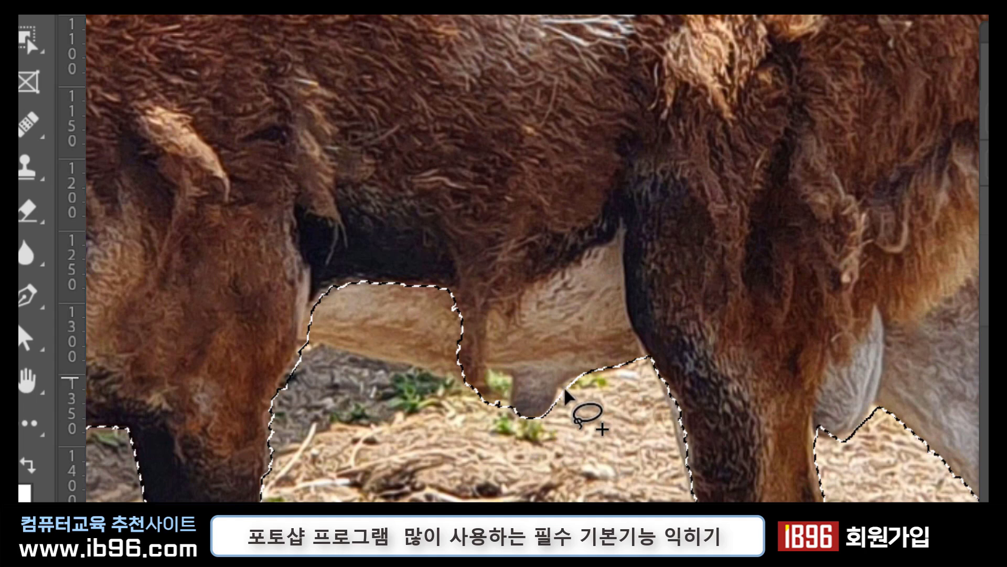
left_click_drag(496, 388, 321, 355)
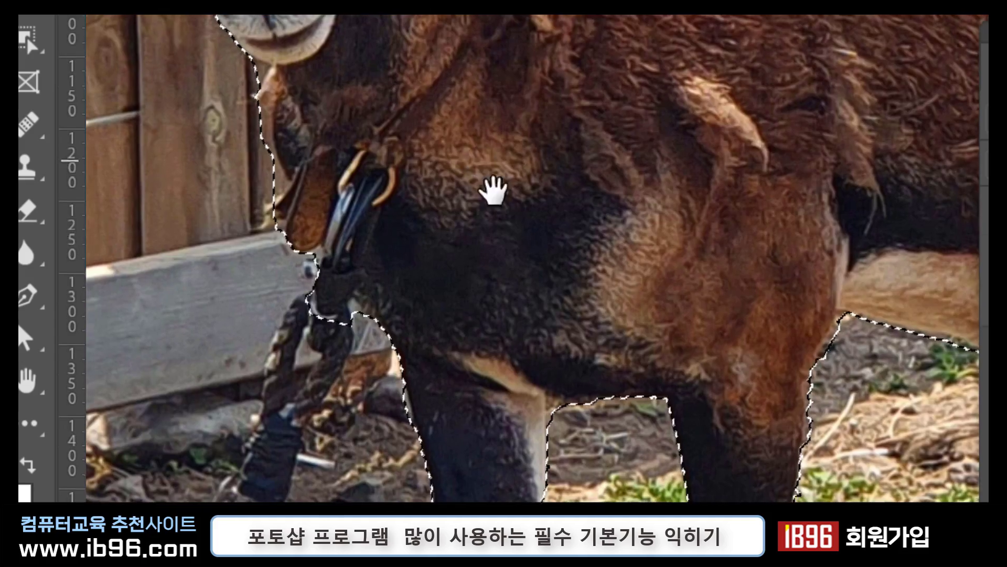
left_click_drag(490, 188, 548, 448)
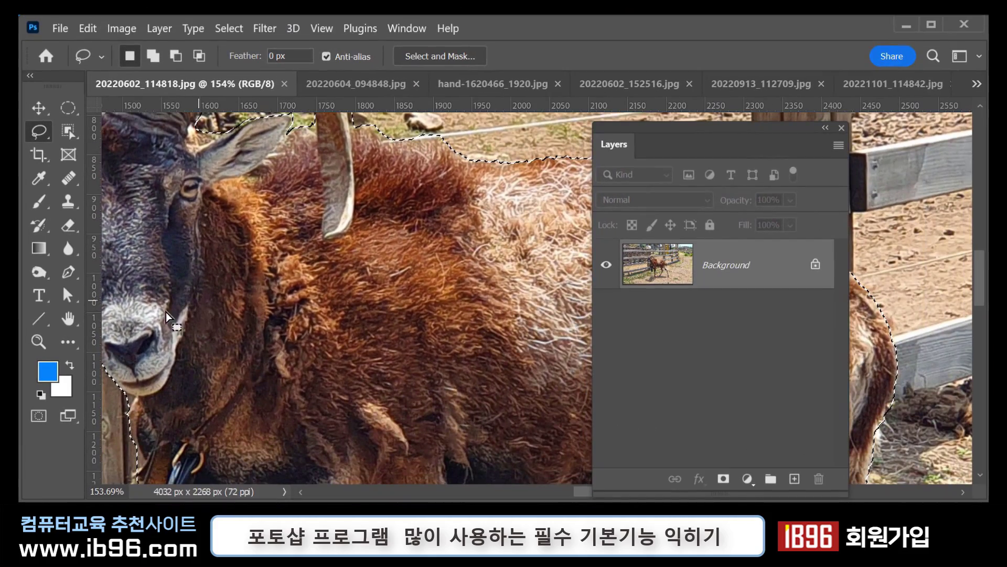
double_click(68, 318)
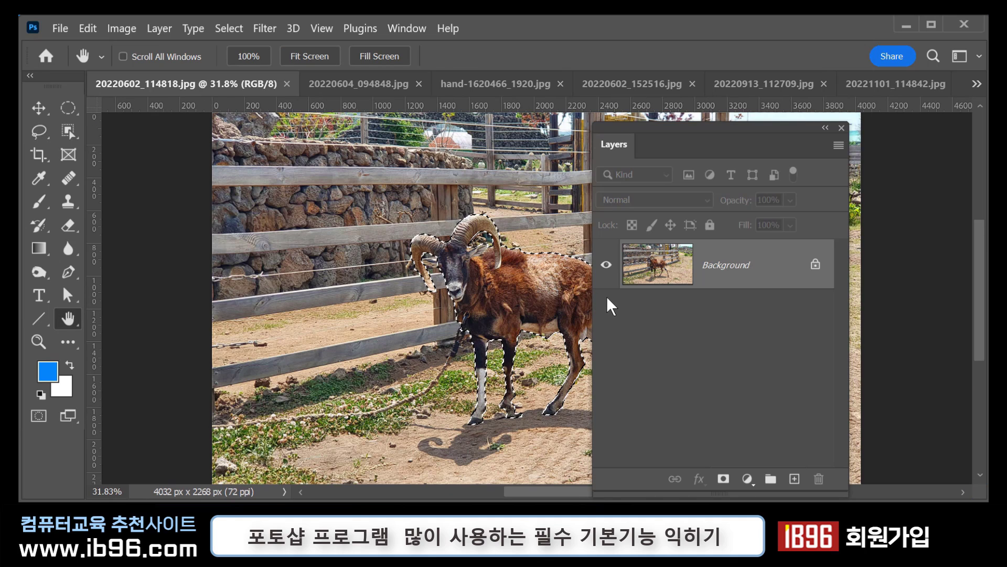
Step: Paste the cut-out ram into 20221101_114842.jpg and move it onto the wooden desk beside the two toy figures
left_click(907, 94)
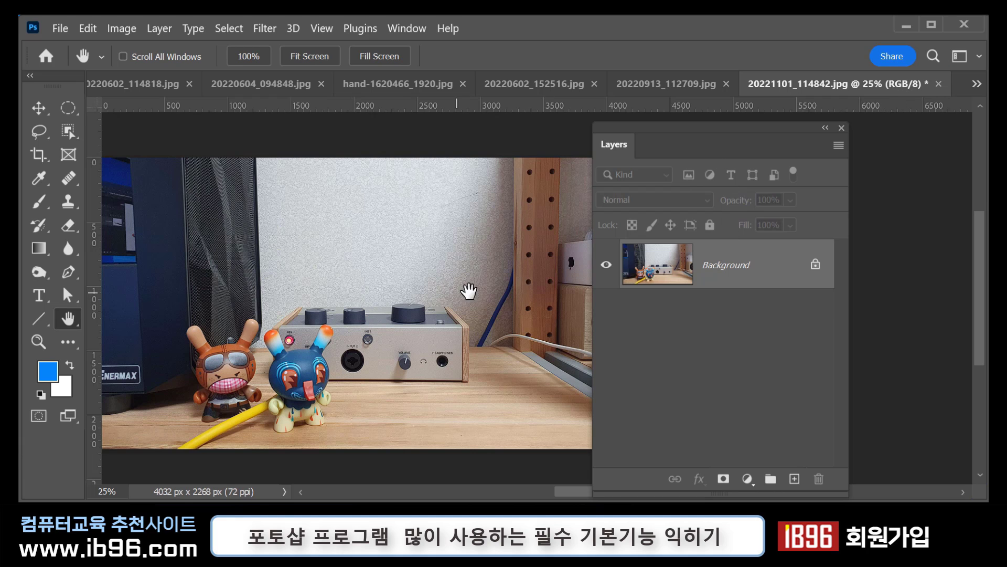
left_click_drag(468, 292, 450, 289)
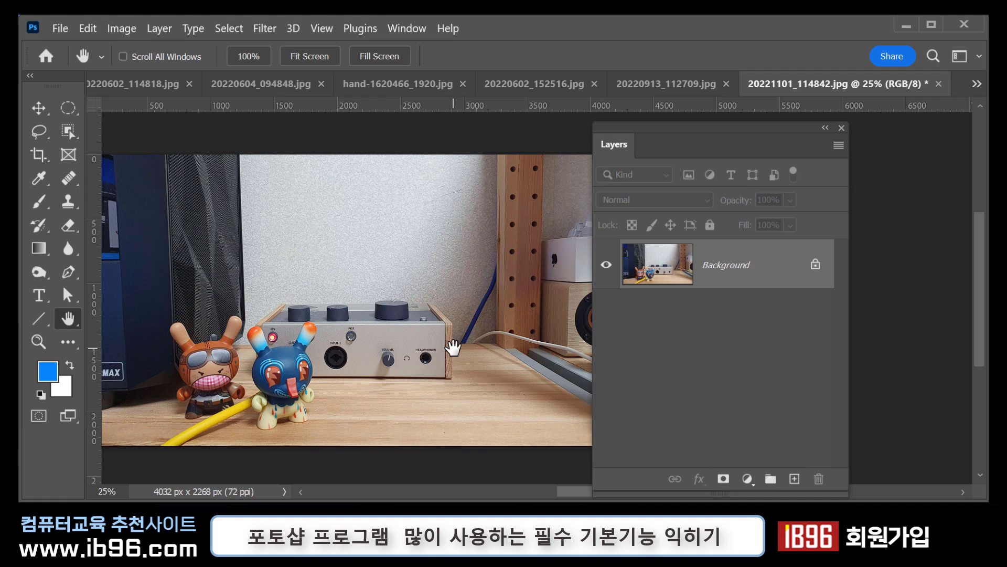
key("ctrl+v")
key("v")
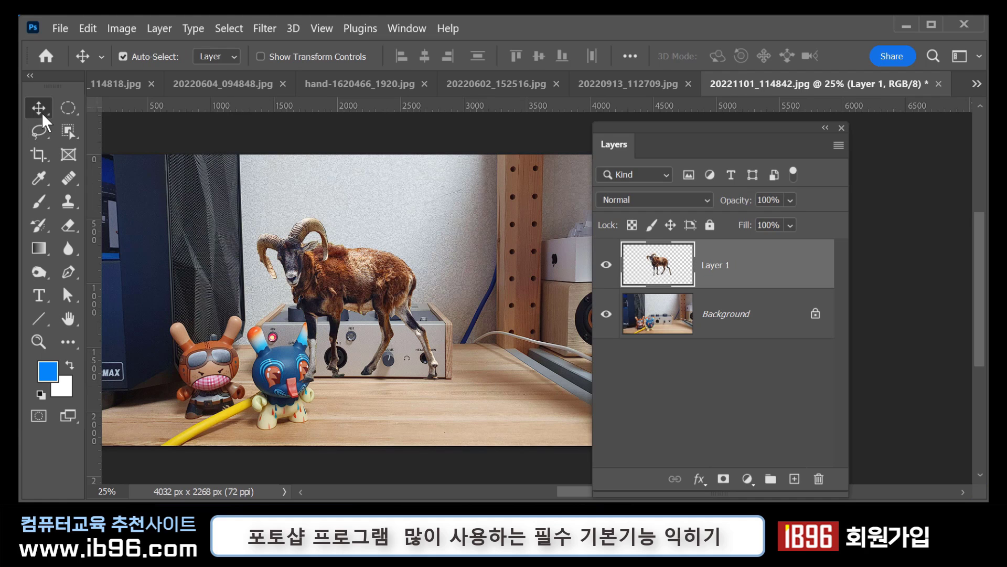
left_click_drag(365, 309, 435, 351)
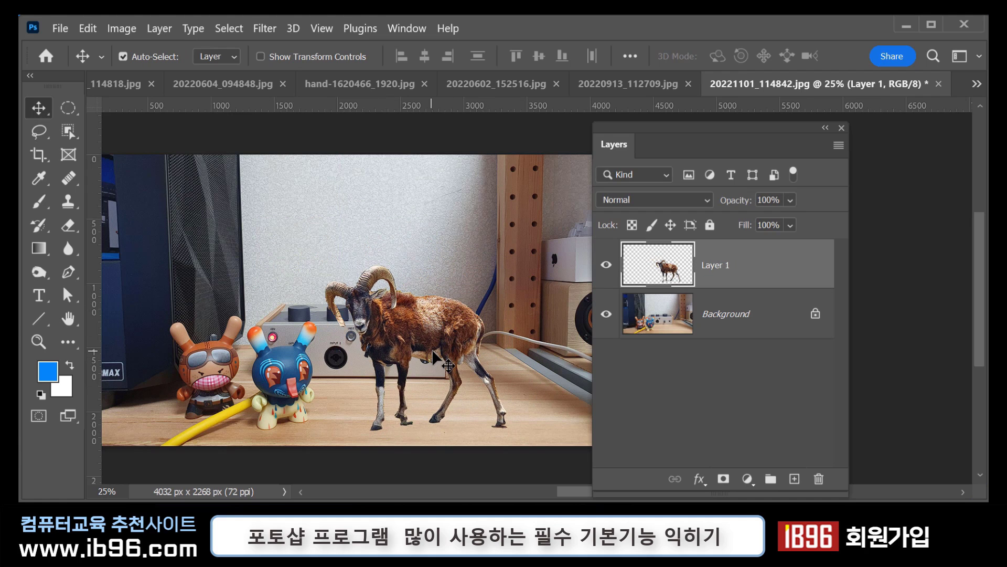
Step: Scale the pasted ram to about 78% with Free Transform, commit it, and adjust its position on the desk
key("ctrl+t")
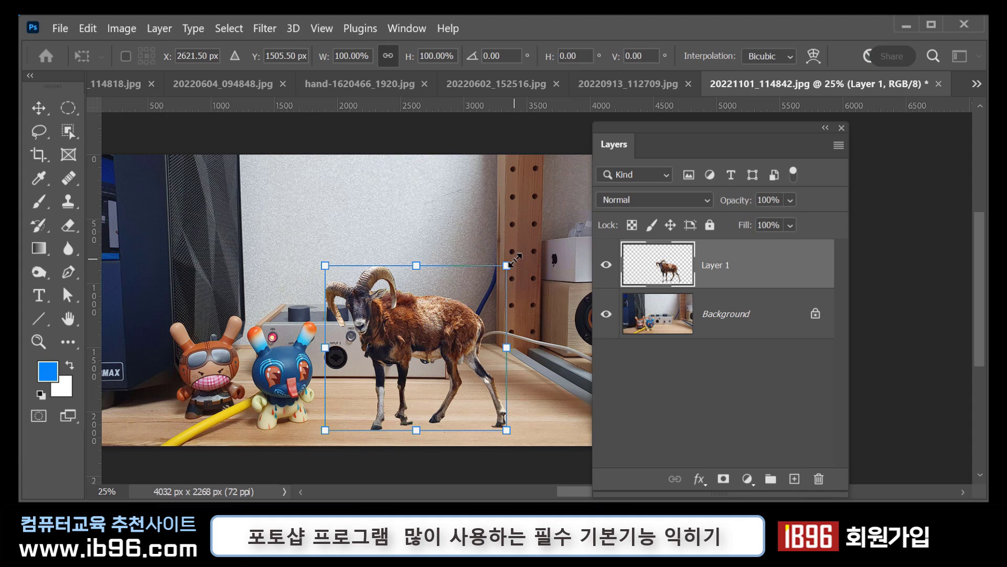
left_click_drag(509, 264, 467, 299)
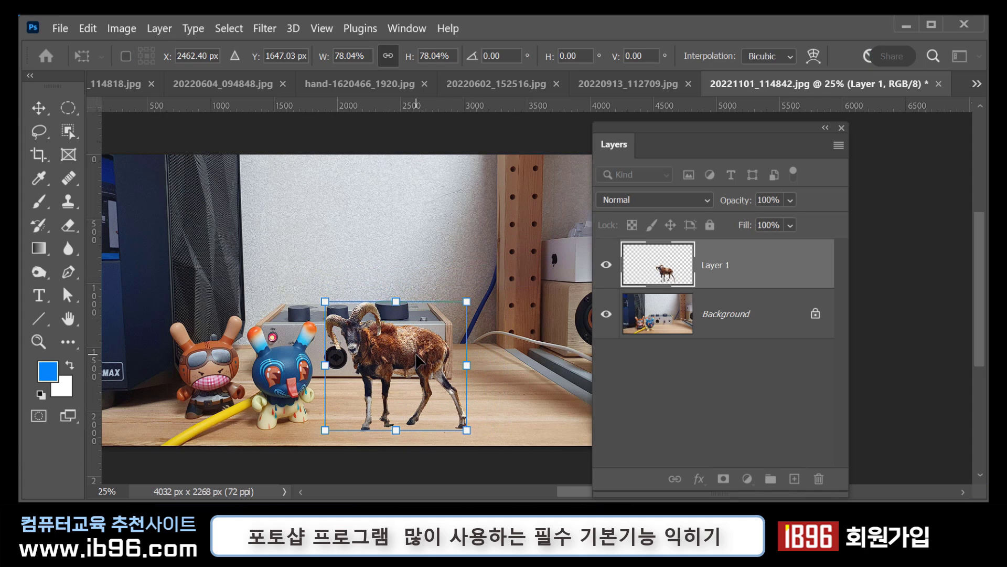
key("Return")
mouse_move(415, 367)
left_mouse_down()
mouse_move(482, 359)
mouse_move(361, 354)
mouse_move(402, 362)
left_mouse_up()
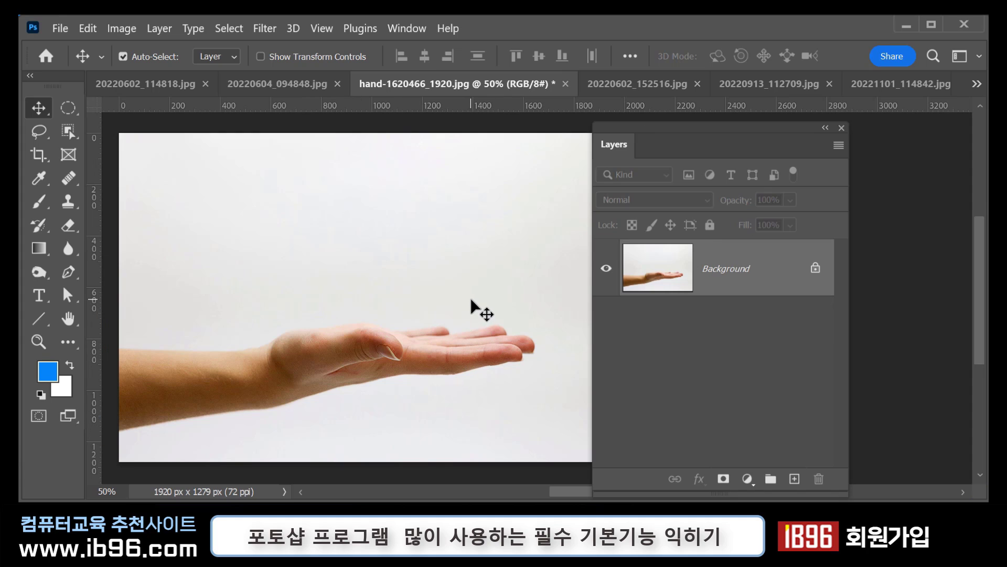
Step: Paste the cut-out ram into hand-1620466_1920.jpg, scale it to about 42%, and place it standing on the open palm
key("ctrl+v")
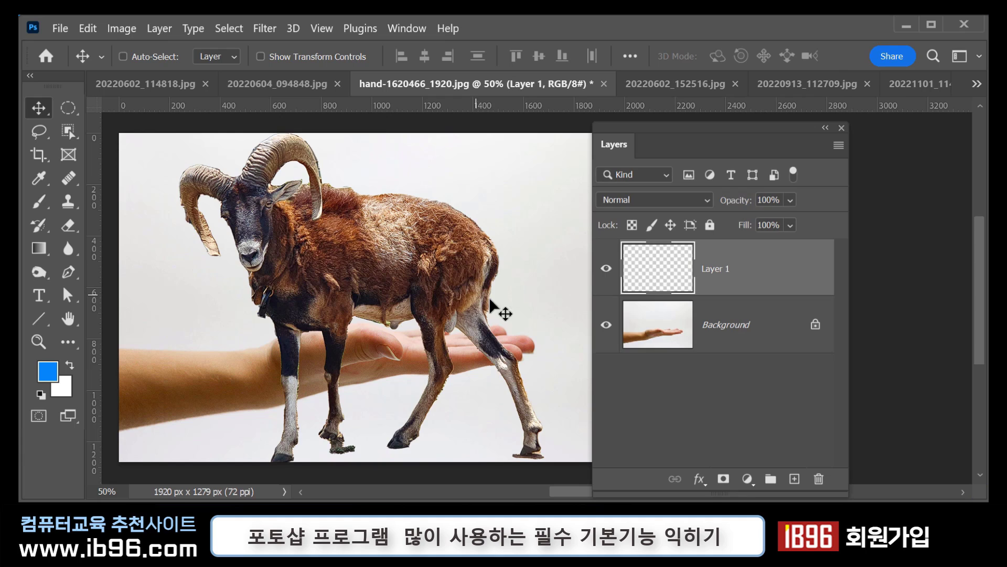
key("ctrl+t")
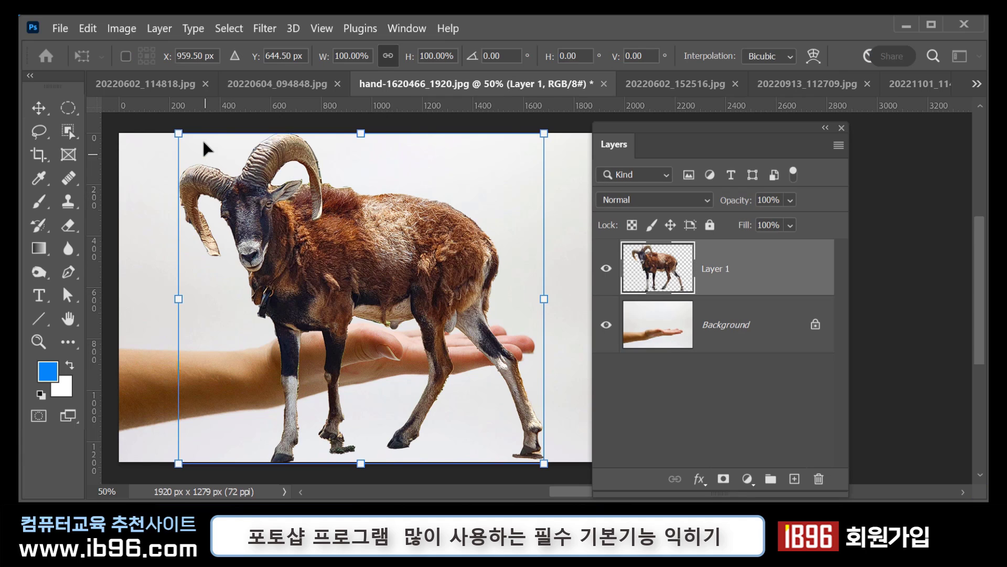
left_click_drag(179, 135, 363, 298)
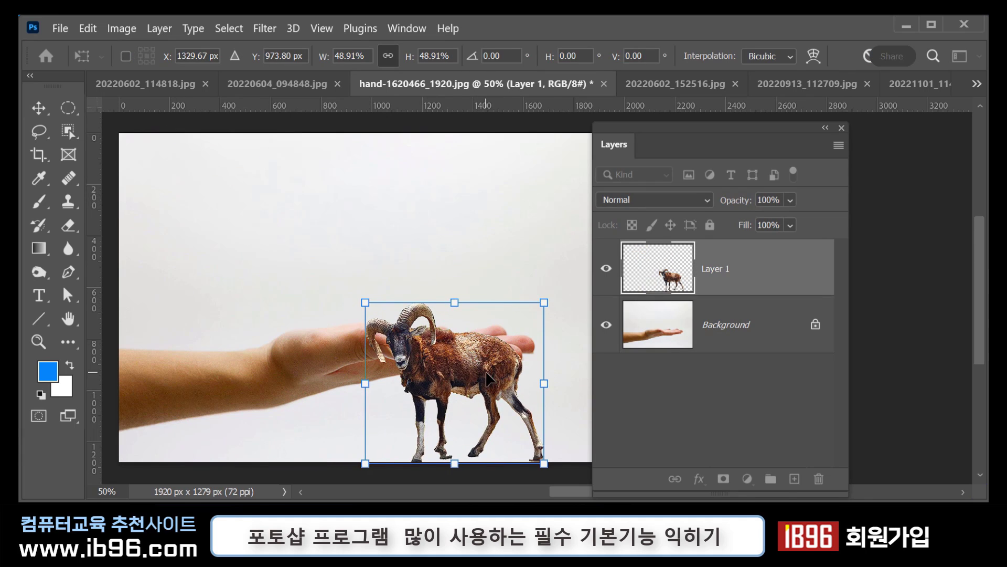
left_click_drag(491, 381, 469, 248)
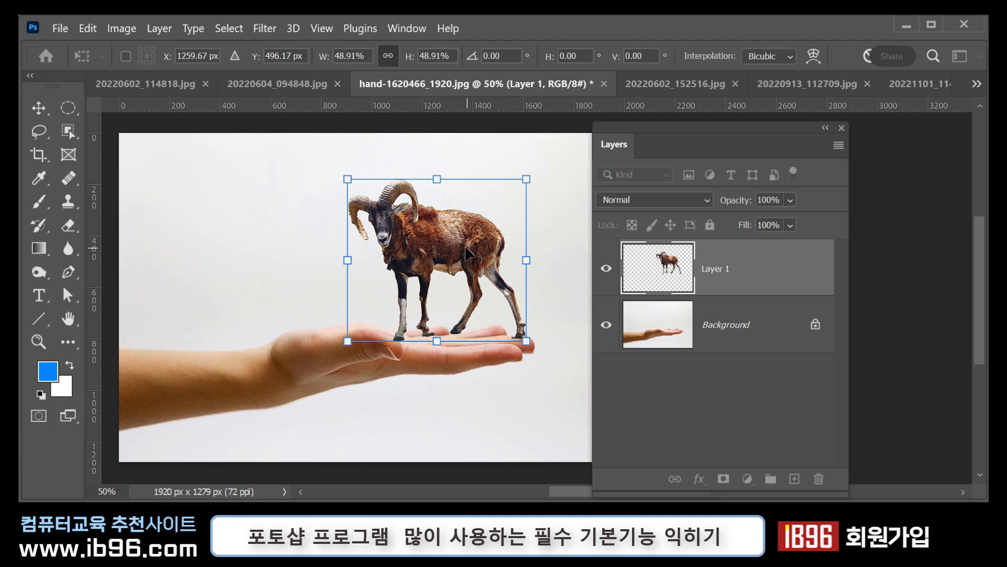
left_click_drag(344, 176, 369, 199)
mouse_move(442, 253)
left_mouse_down()
mouse_move(431, 262)
mouse_move(442, 260)
left_mouse_up()
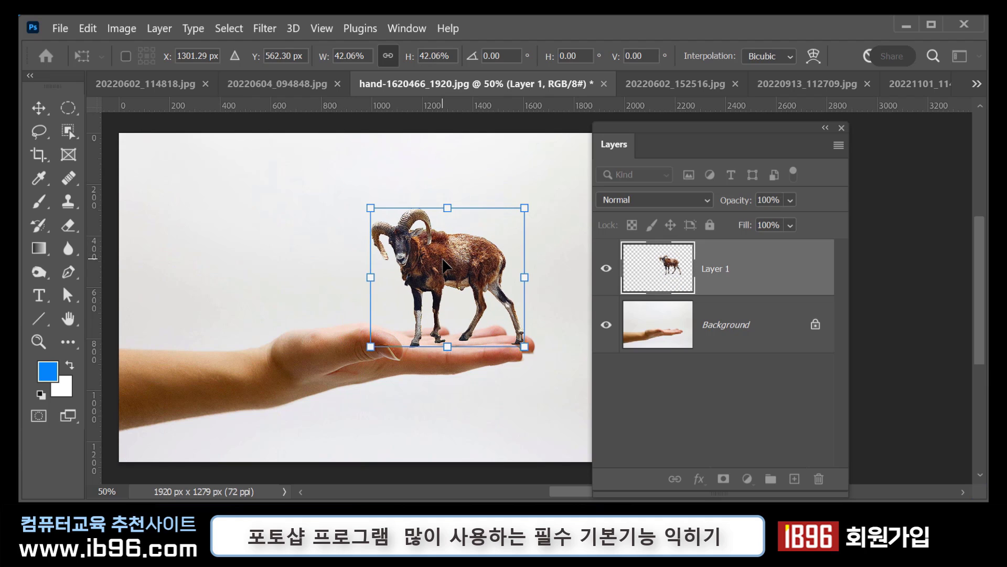
key("Return")
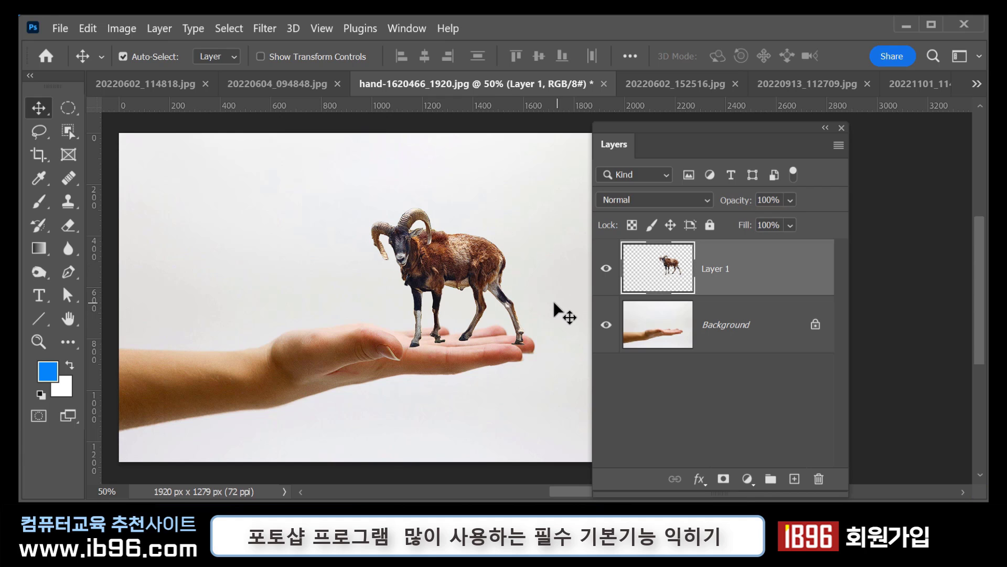
Step: Paste the cut-out ram into 20220602_152516.jpg, move it onto the grass by the shore, and scale it down with Free Transform
key("ctrl+Tab")
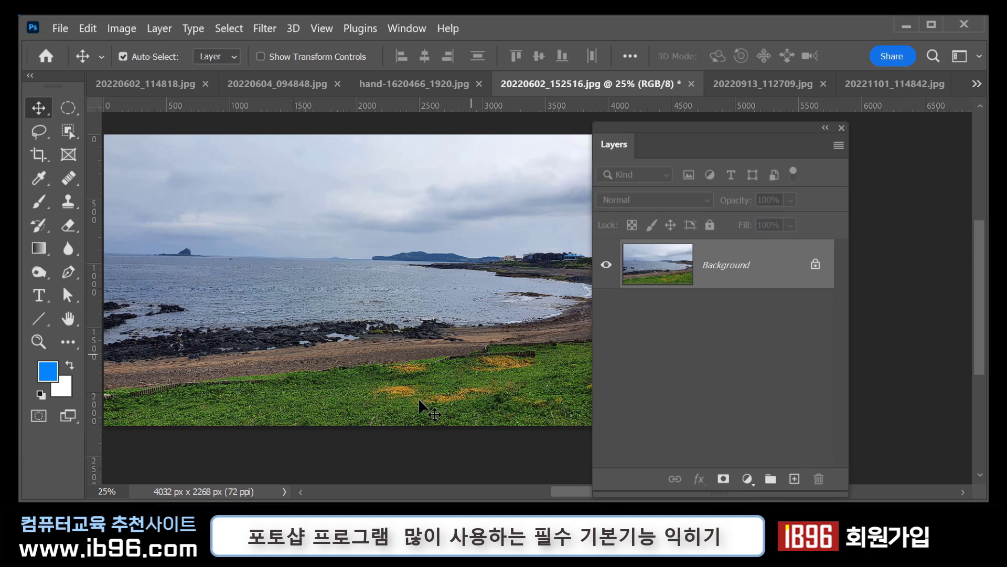
key("ctrl+v")
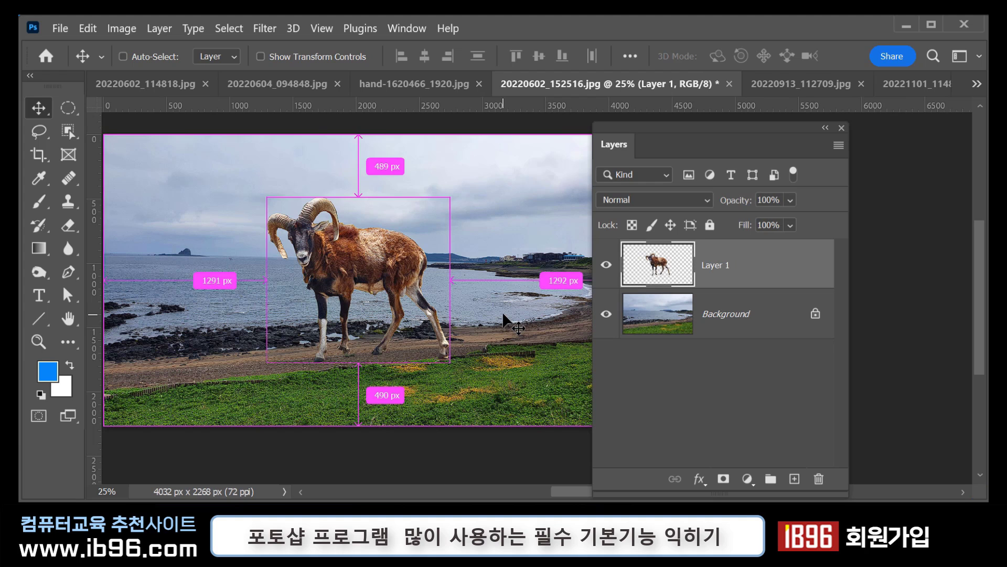
left_click_drag(362, 273, 448, 317)
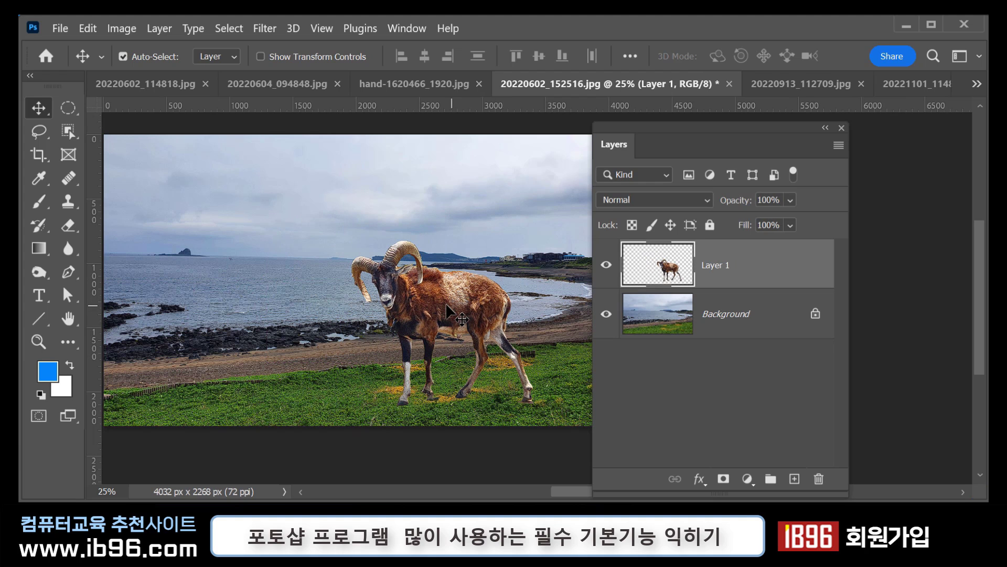
key("ctrl+t")
left_click_drag(351, 242, 397, 282)
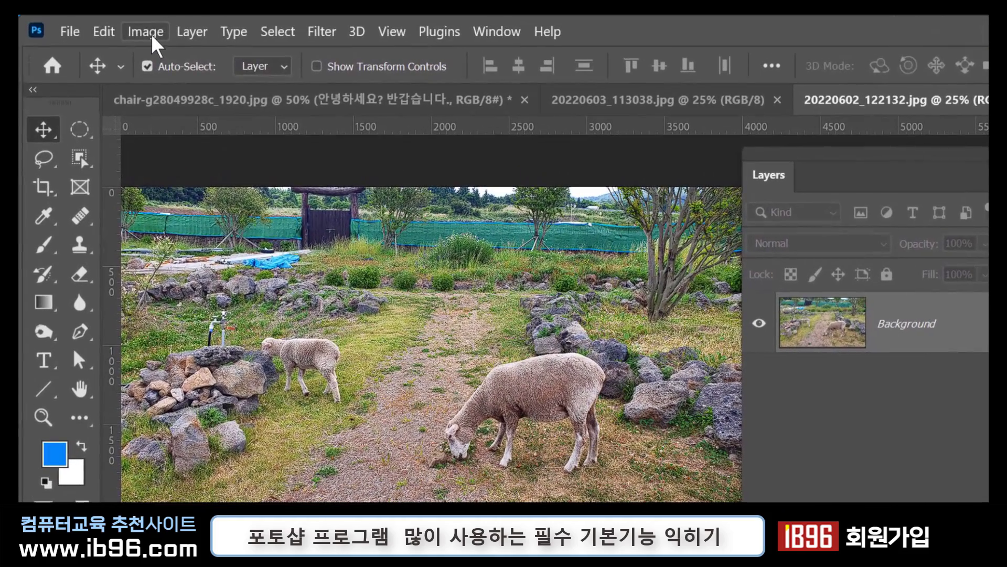
Step: Open the Levels adjustment for 20220602_122132.jpg and move its dialog aside so both sheep can be seen
left_click(122, 28)
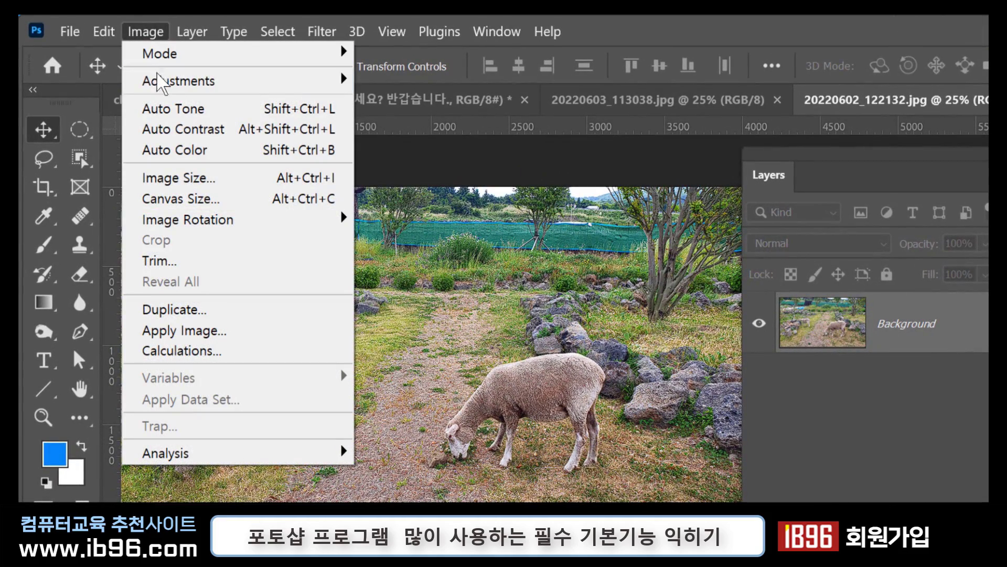
mouse_move(160, 82)
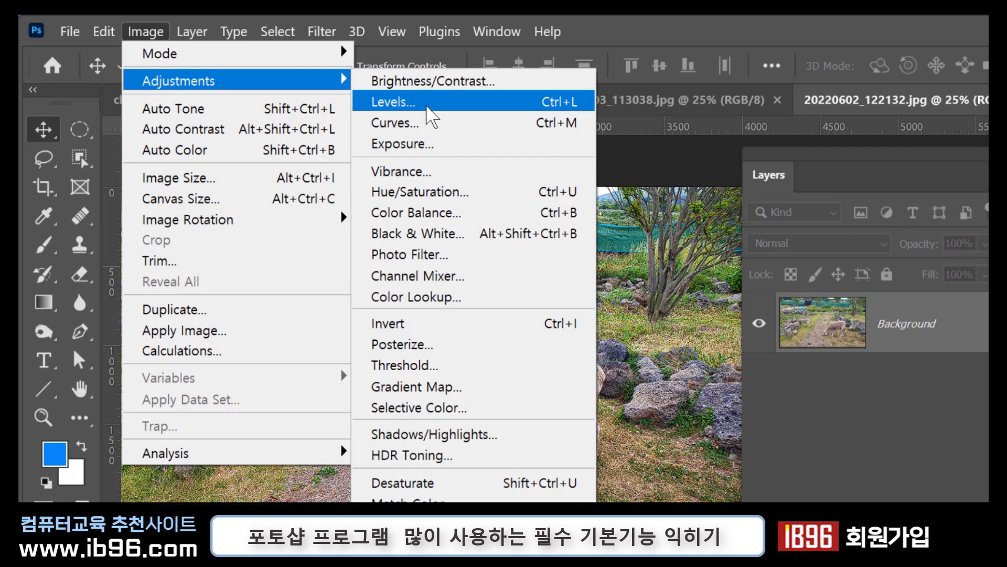
left_click(398, 102)
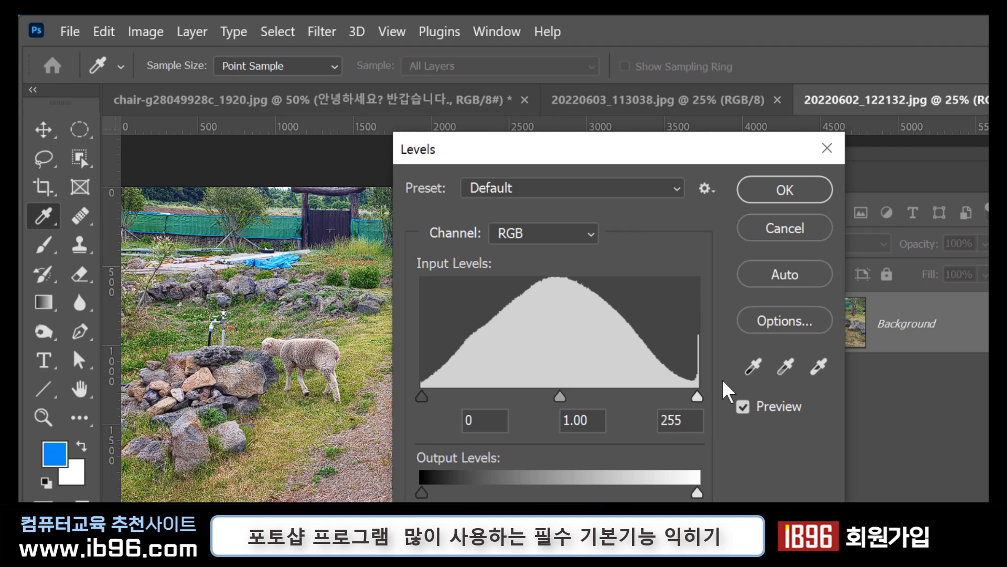
left_click(752, 365)
left_click_drag(465, 338, 415, 336)
left_click_drag(659, 329, 464, 364)
left_click_drag(508, 142, 619, 157)
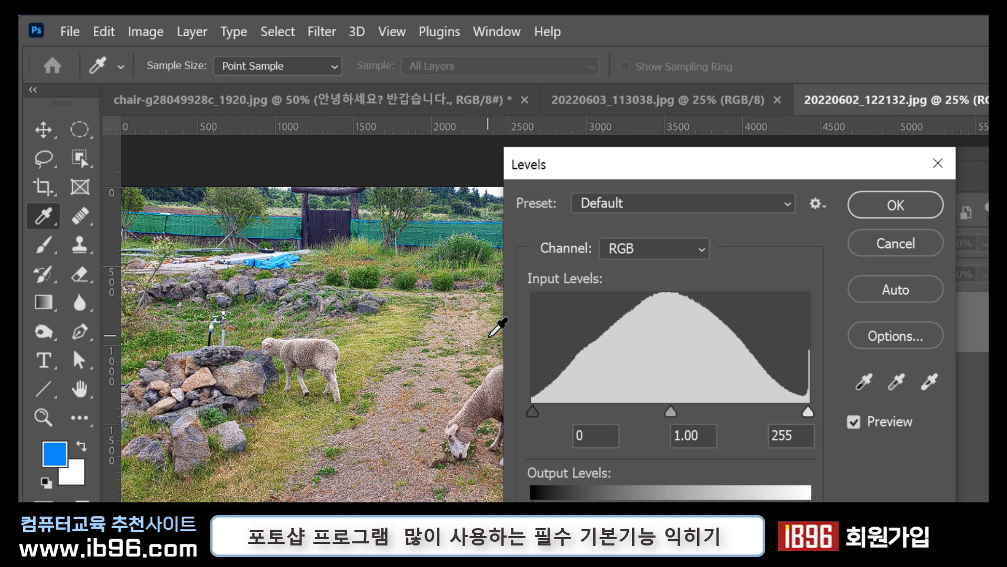
left_click_drag(596, 164, 597, 147)
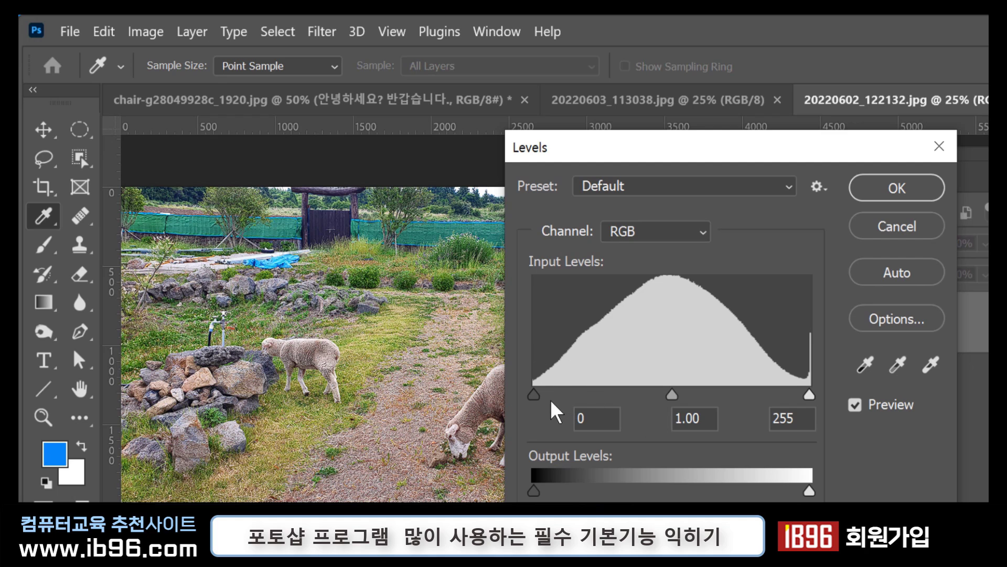
mouse_move(539, 399)
left_mouse_down()
mouse_move(577, 402)
mouse_move(538, 403)
left_mouse_up()
left_click_drag(589, 144, 735, 145)
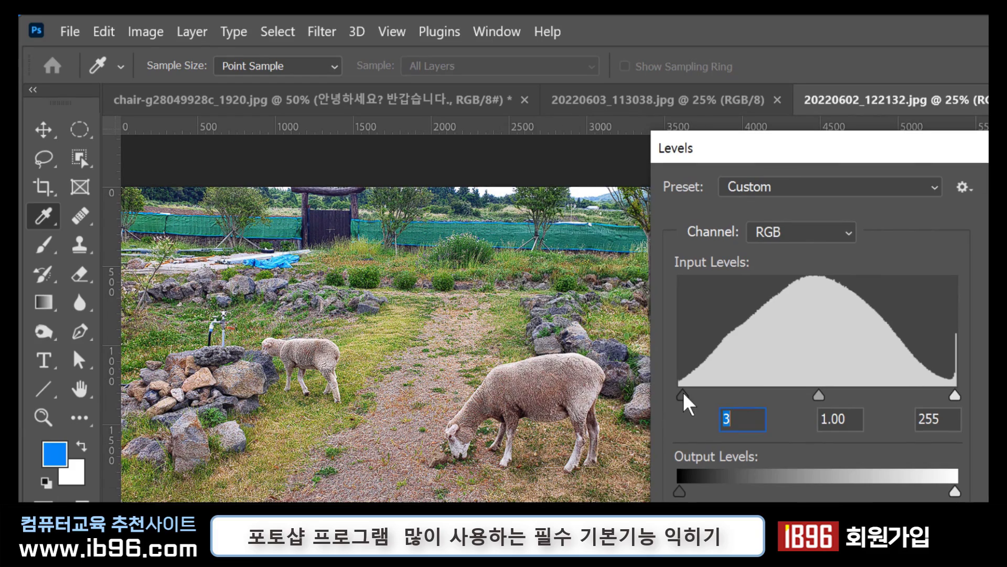
Step: Set the Levels input black point to 47 and white point to 205, apply the adjustment, and return to the Move tool
left_click_drag(685, 400, 740, 407)
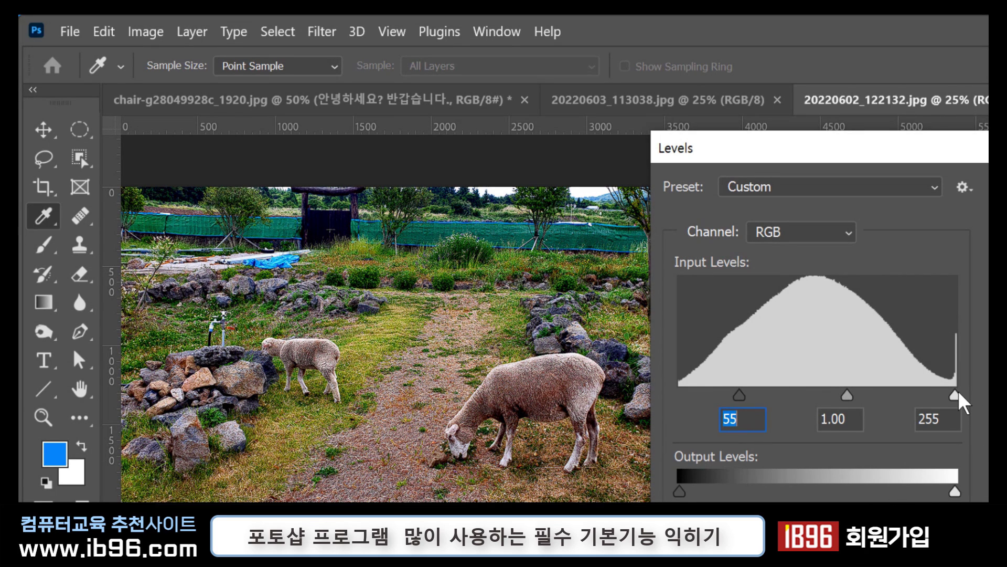
left_click_drag(958, 395, 908, 396)
left_click_drag(740, 396, 732, 396)
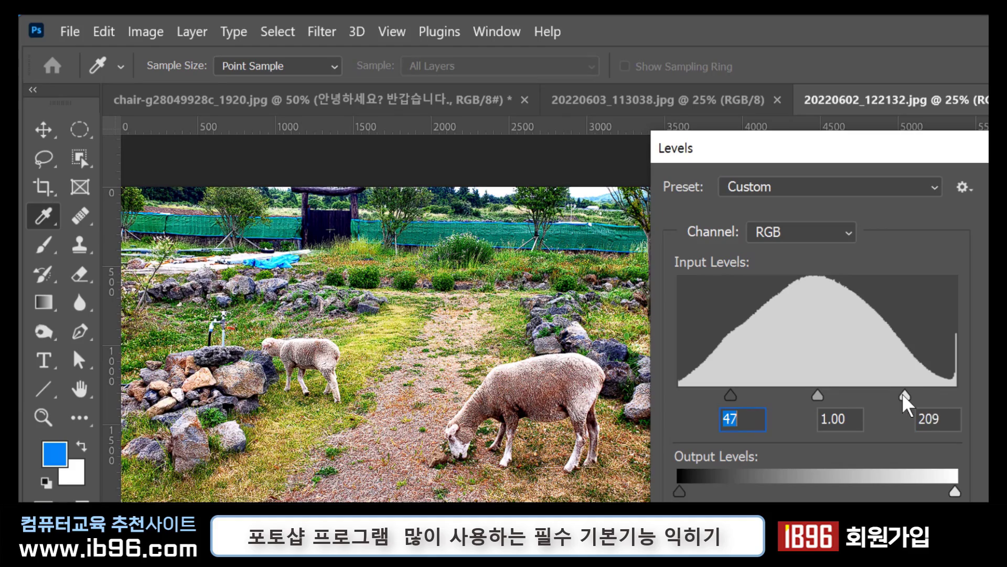
left_click_drag(904, 397, 900, 396)
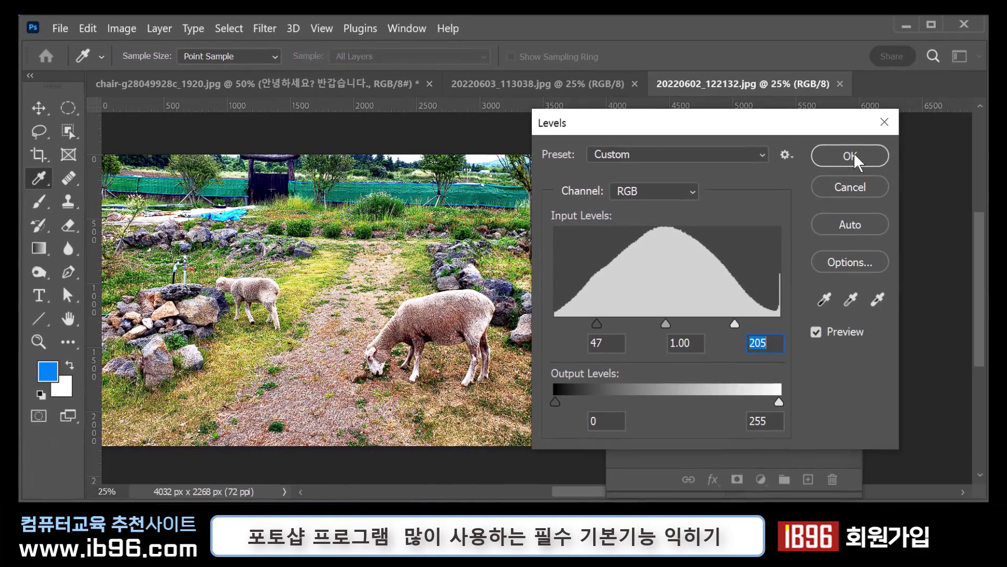
left_click(850, 156)
key("v")
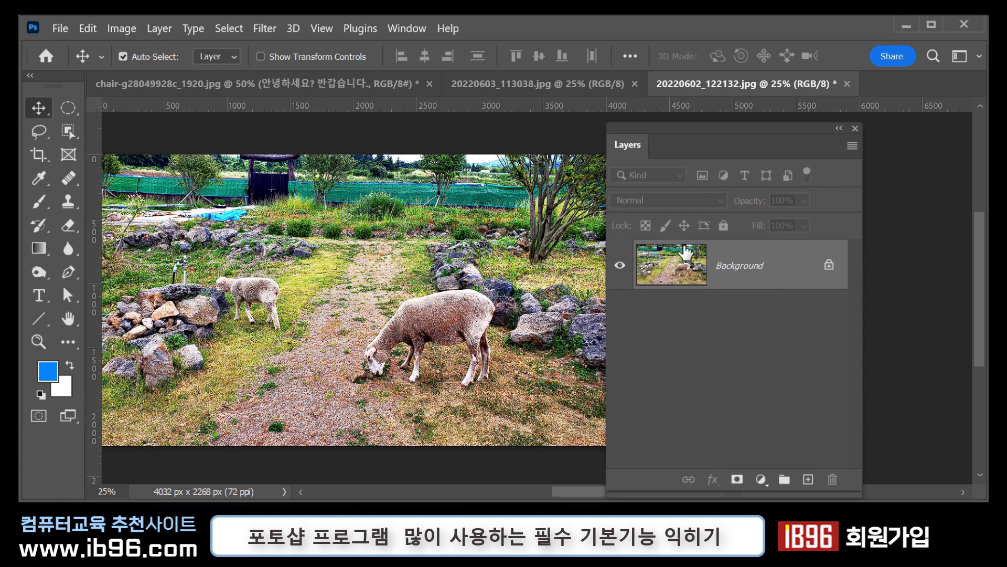
Step: Undo and redo the Levels adjustment repeatedly to compare the sheep photo before and after, leaving the adjustment applied
key("ctrl+z")
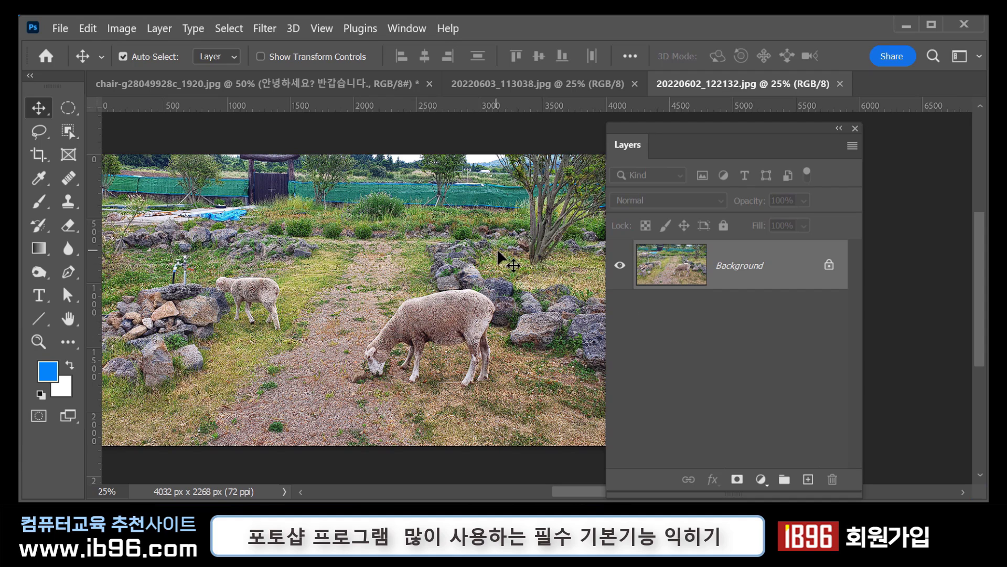
left_click(90, 31)
left_click(91, 31)
key("ctrl+shift+z")
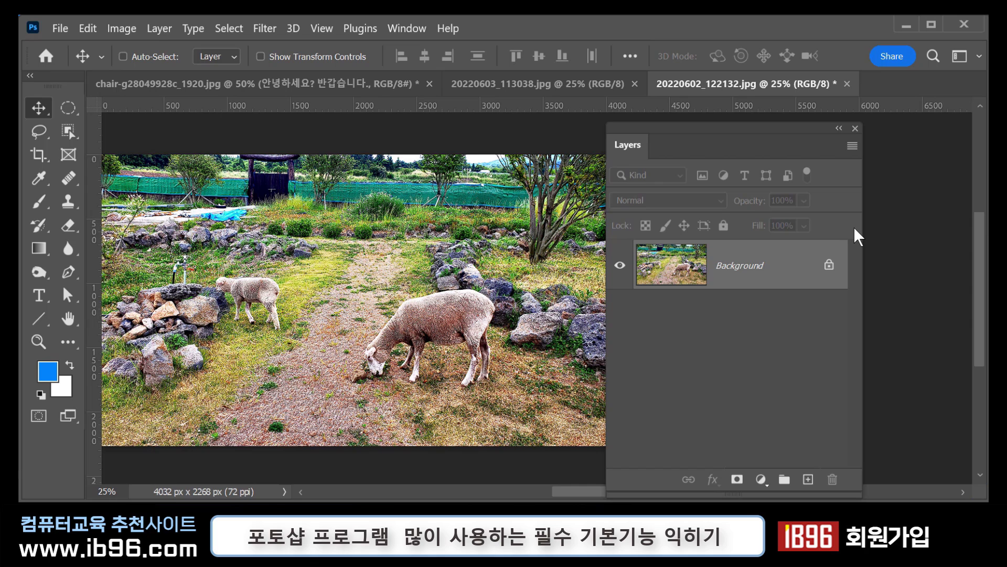
key("ctrl+z")
key("ctrl+shift+z")
key("ctrl+z")
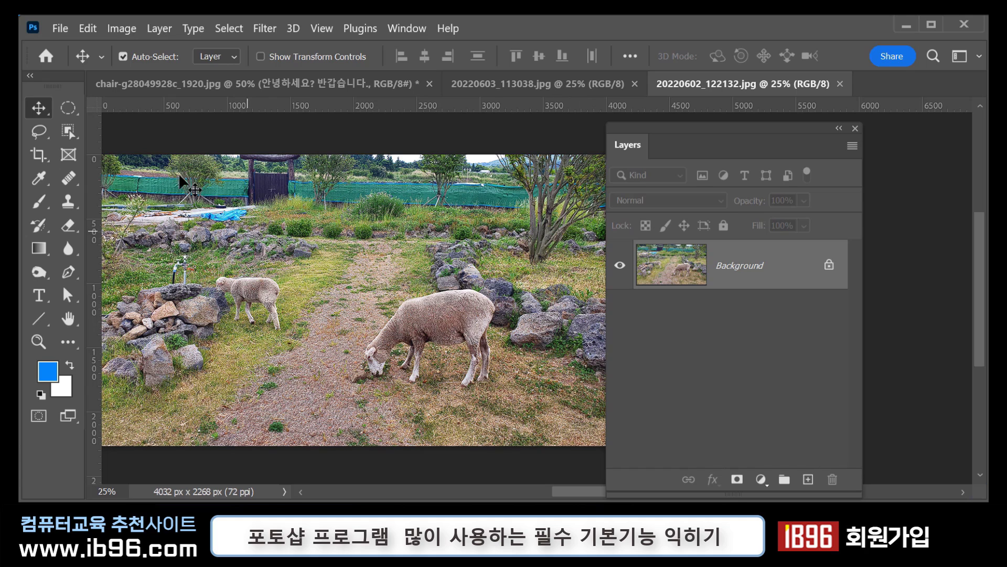
key("ctrl+shift+l")
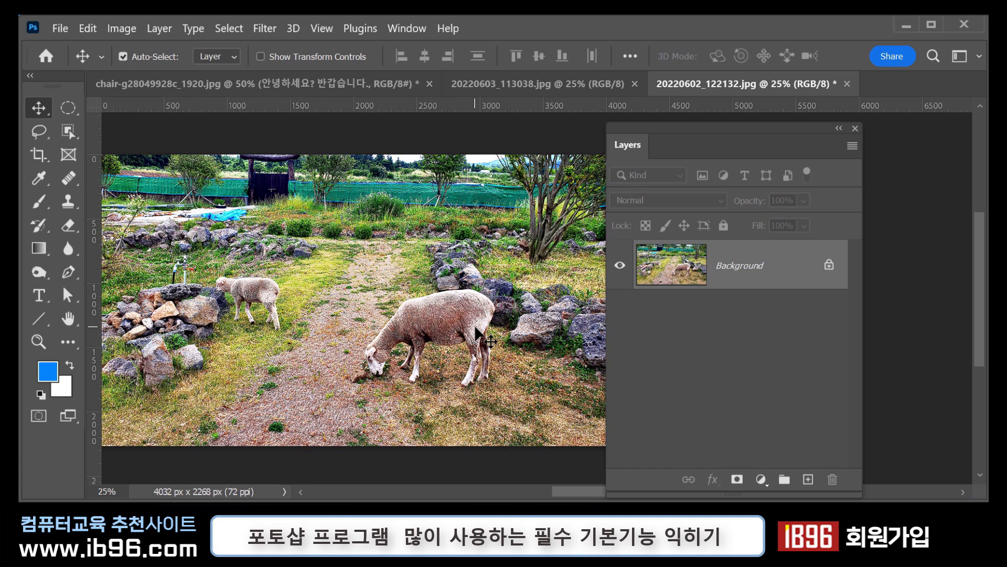